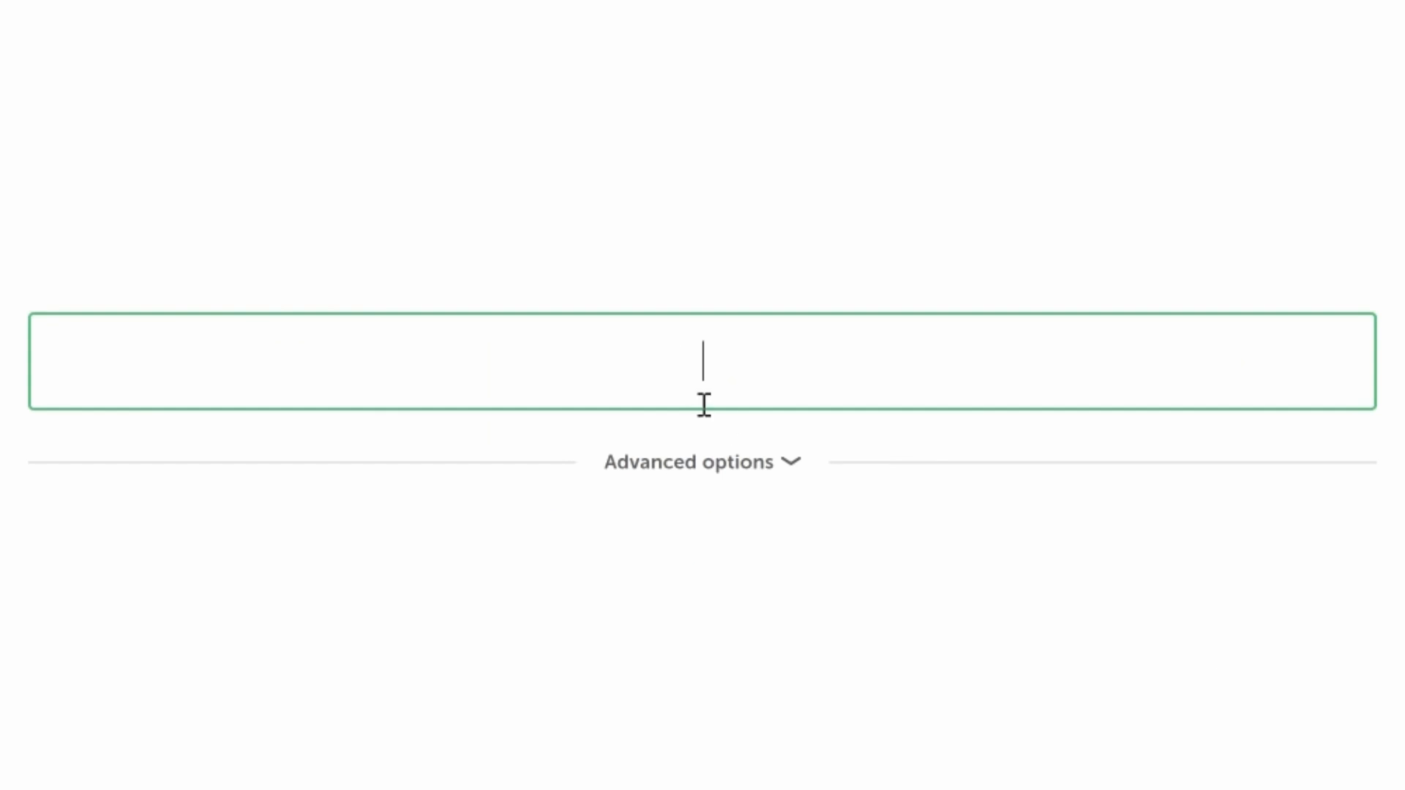
- Name the new site "My local site", review the custom PHP, web server and database options, and choose the Preferred environment
type("My local site")
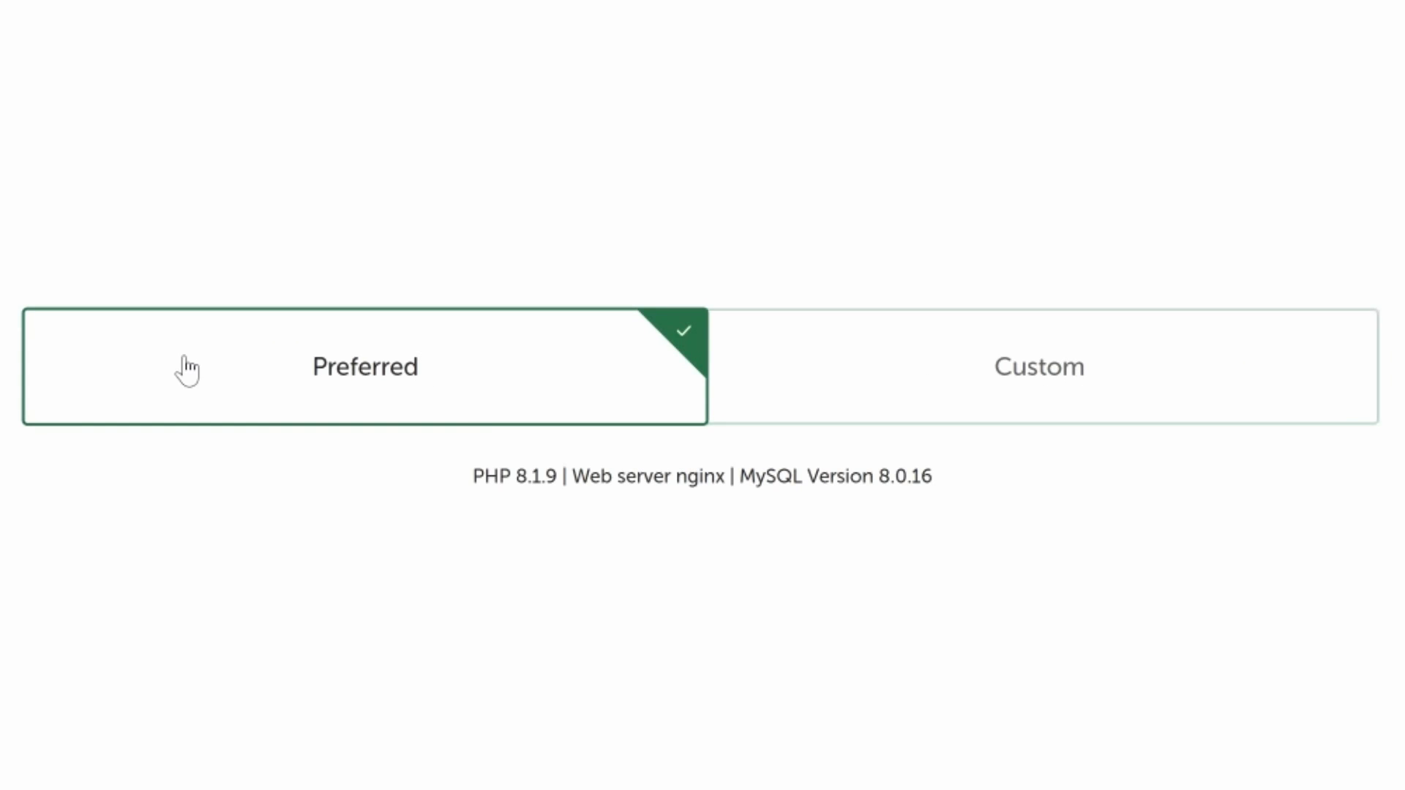
left_click(1025, 401)
left_click(241, 516)
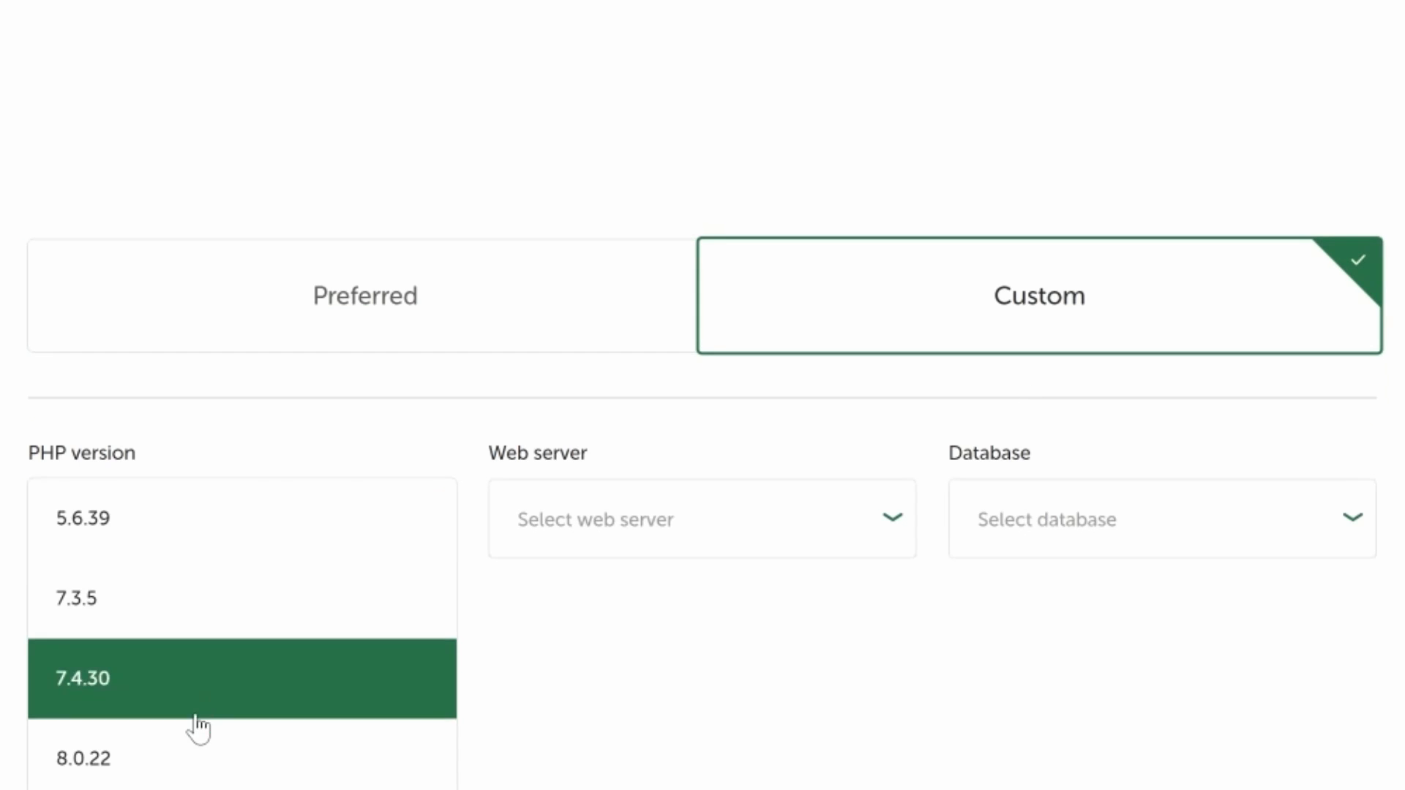
left_click(691, 540)
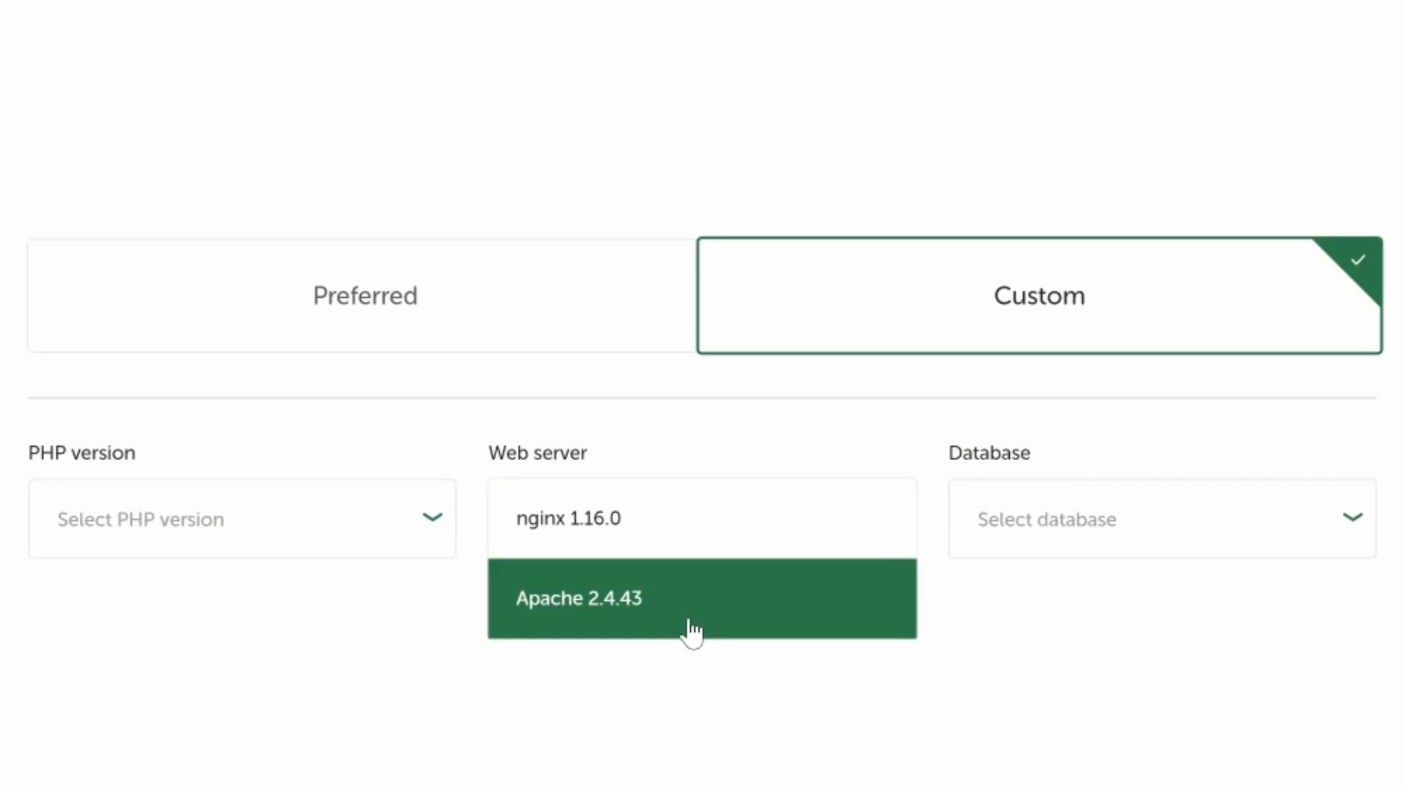
left_click(1192, 491)
left_click(520, 295)
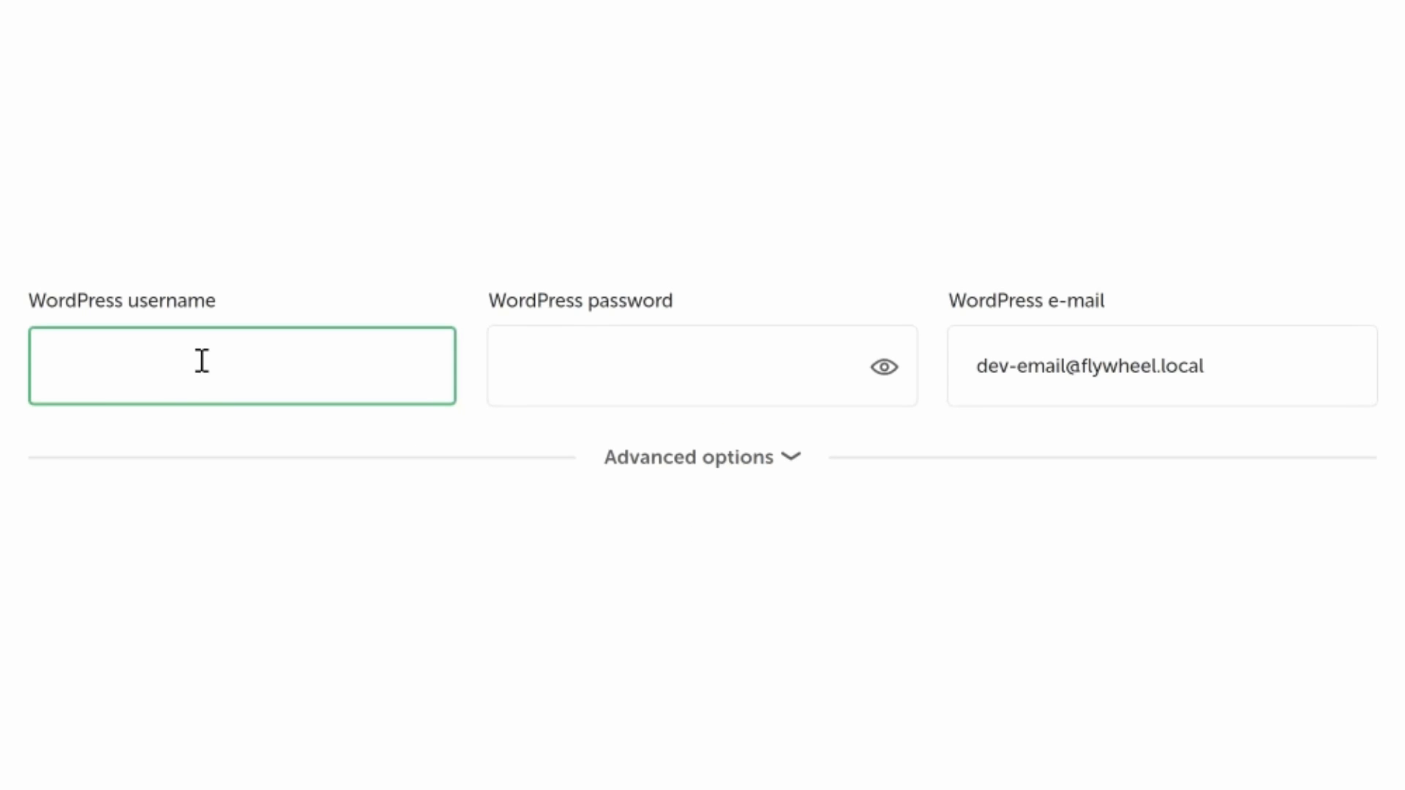
- Set the WordPress username to pinegrow, enter the WordPress password, and create the site
type("inegrow")
key("Tab")
type("p")
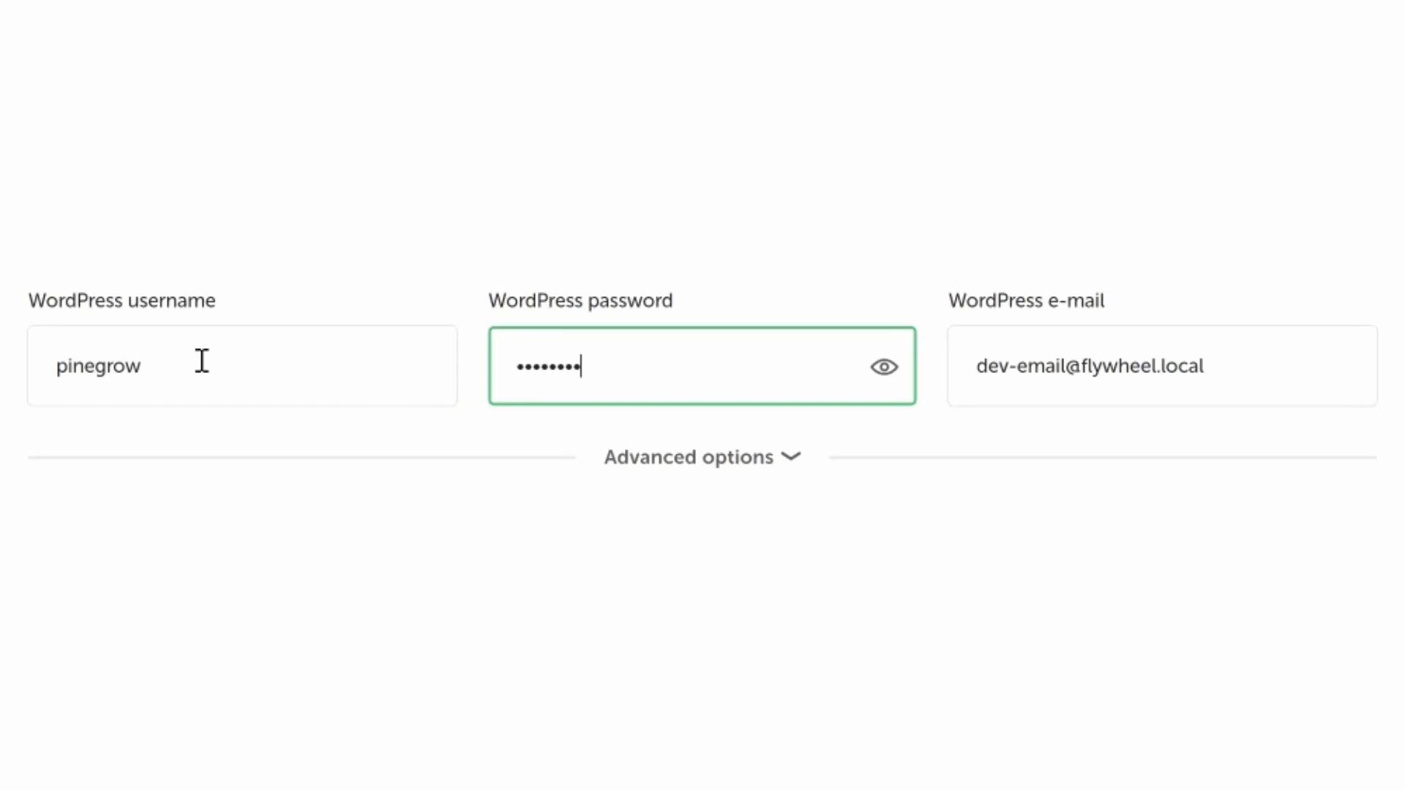
left_click(1376, 736)
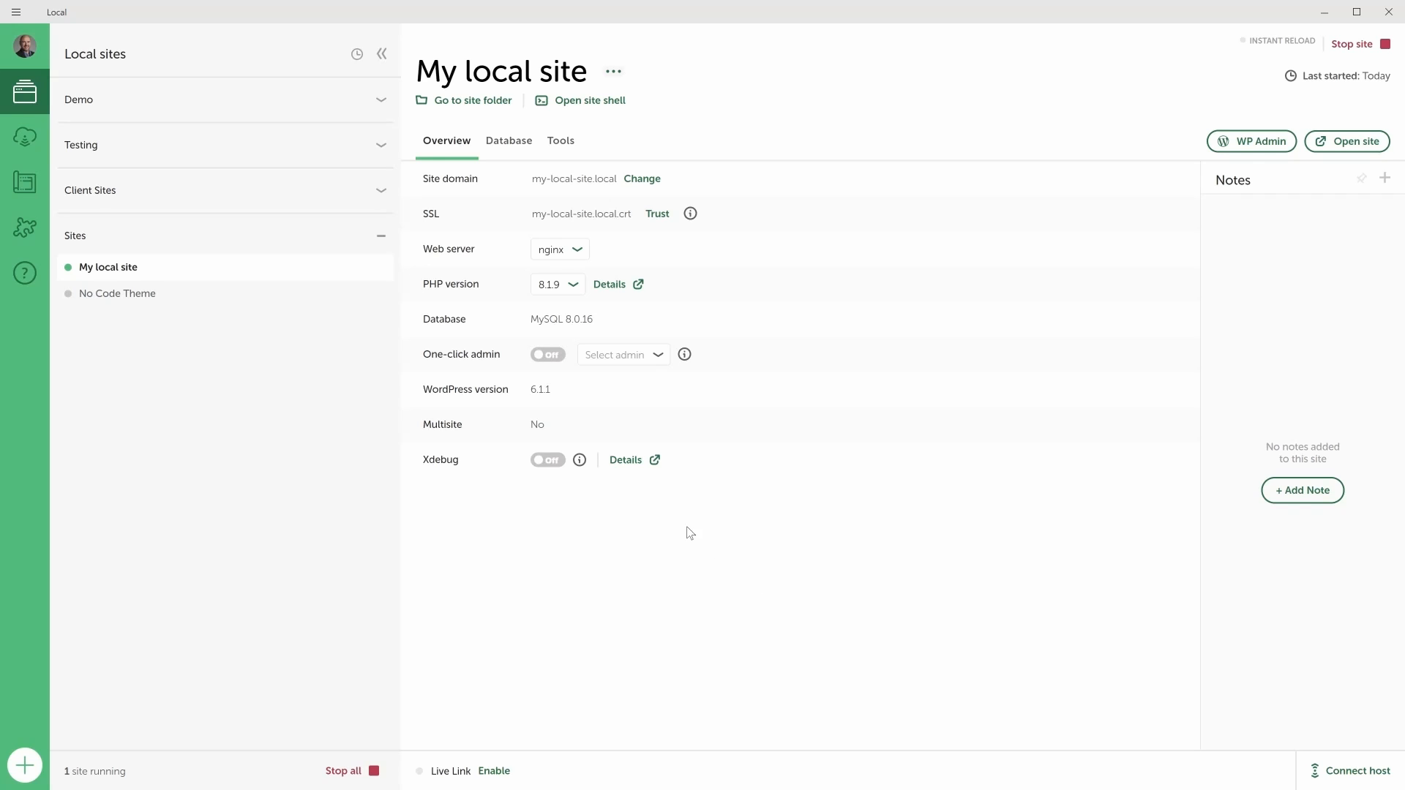
- Log in to the new site's WordPress admin with the username and password, and dismiss the welcome panel
left_click(1259, 143)
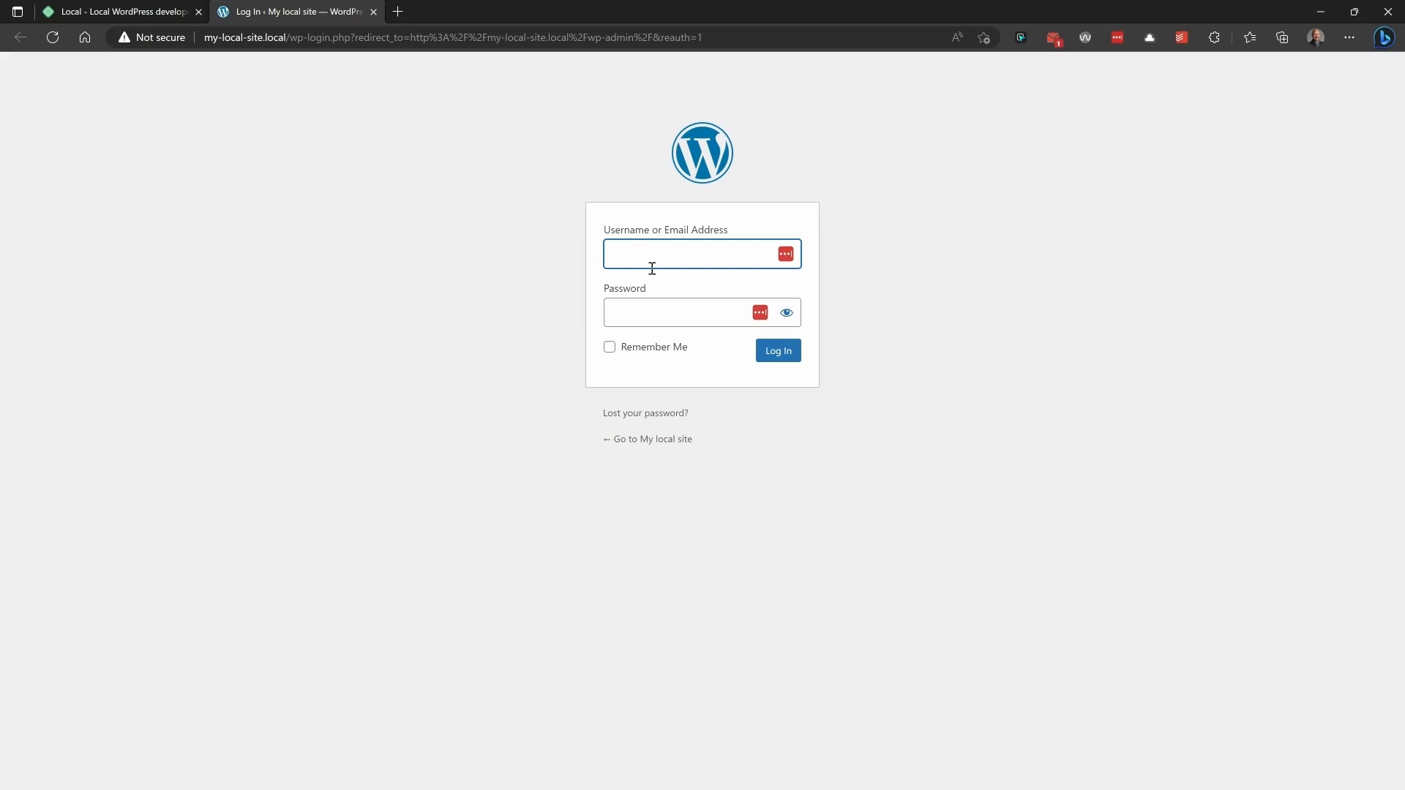
key("Tab")
type("p")
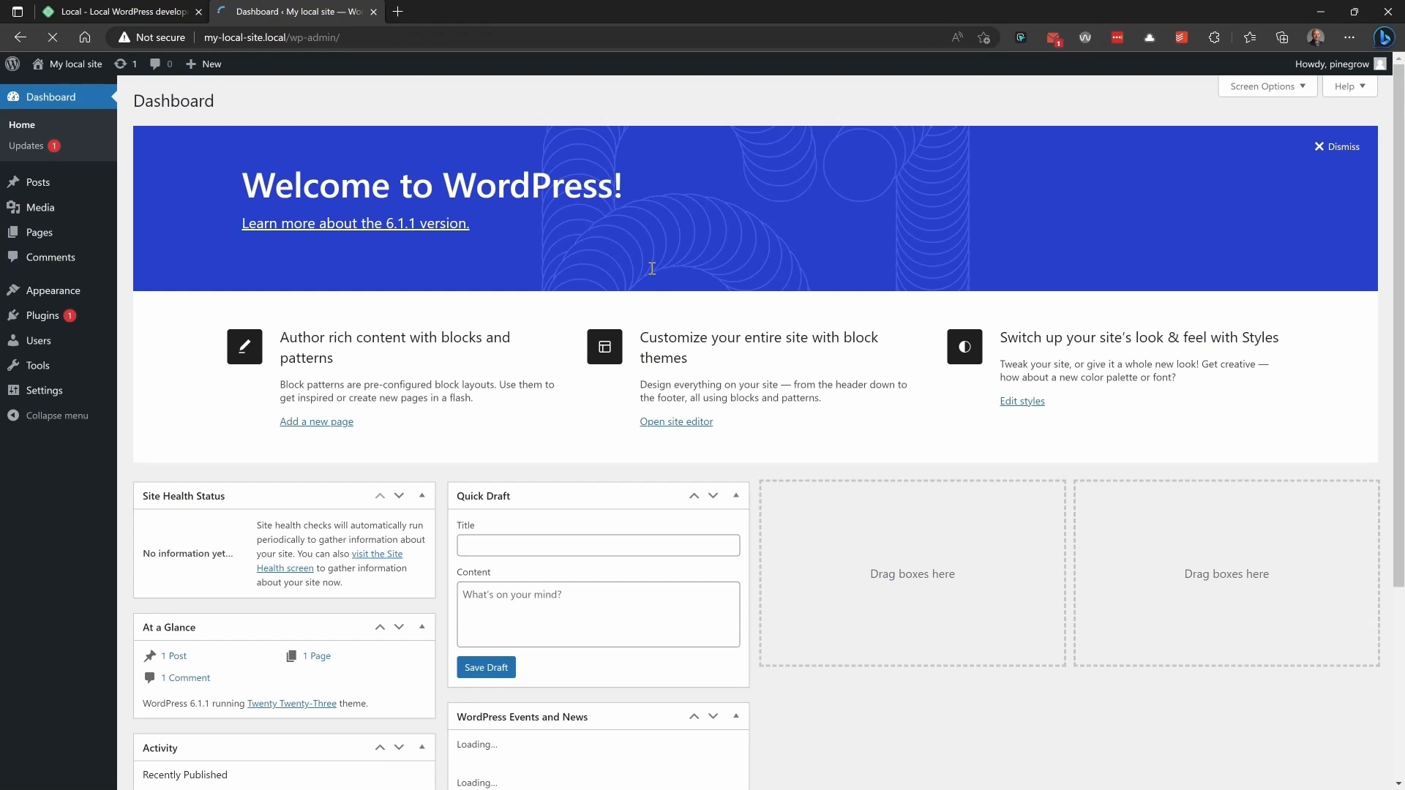
left_click(1236, 187)
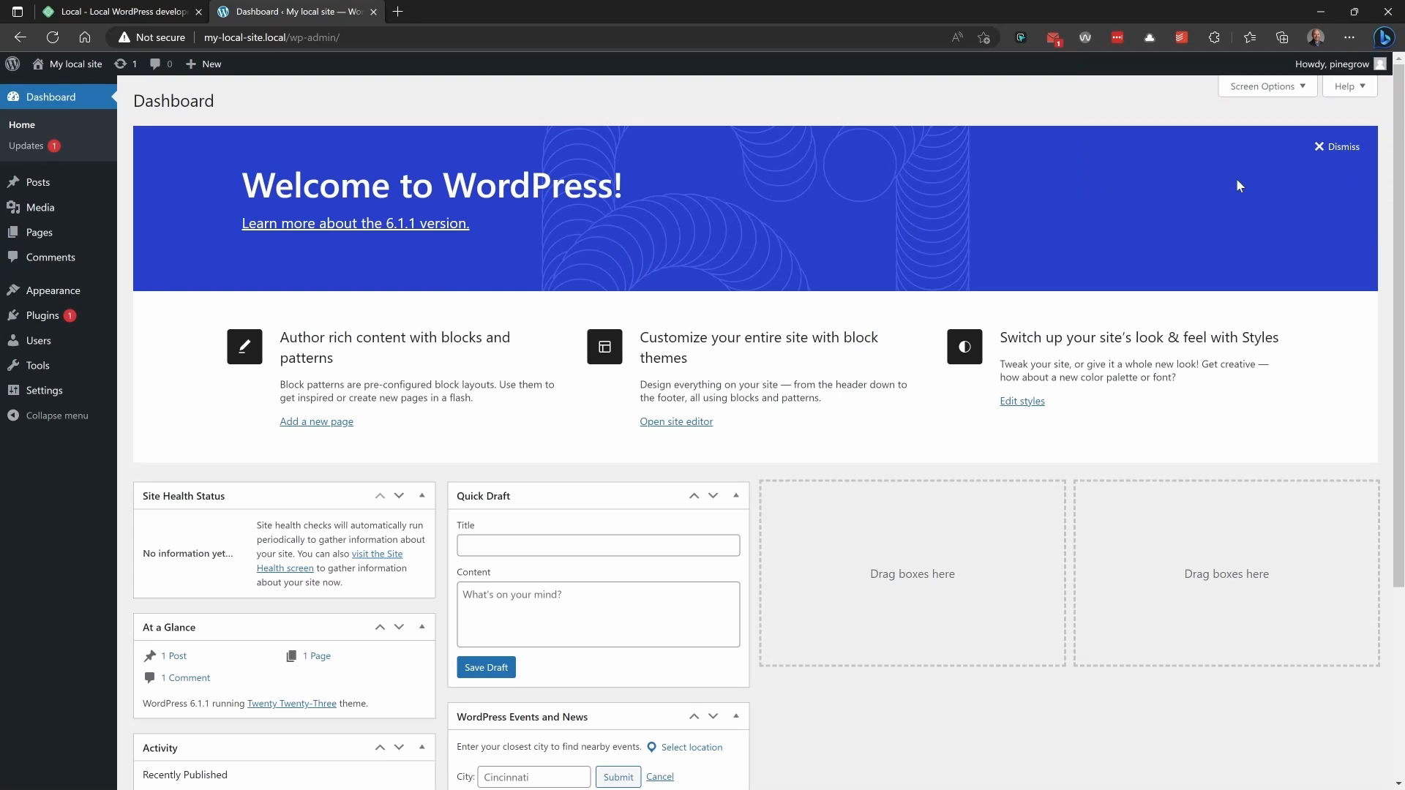
left_click(1356, 161)
- Look through the new site's plugins, pages and posts, and return to the Dashboard
left_click(41, 321)
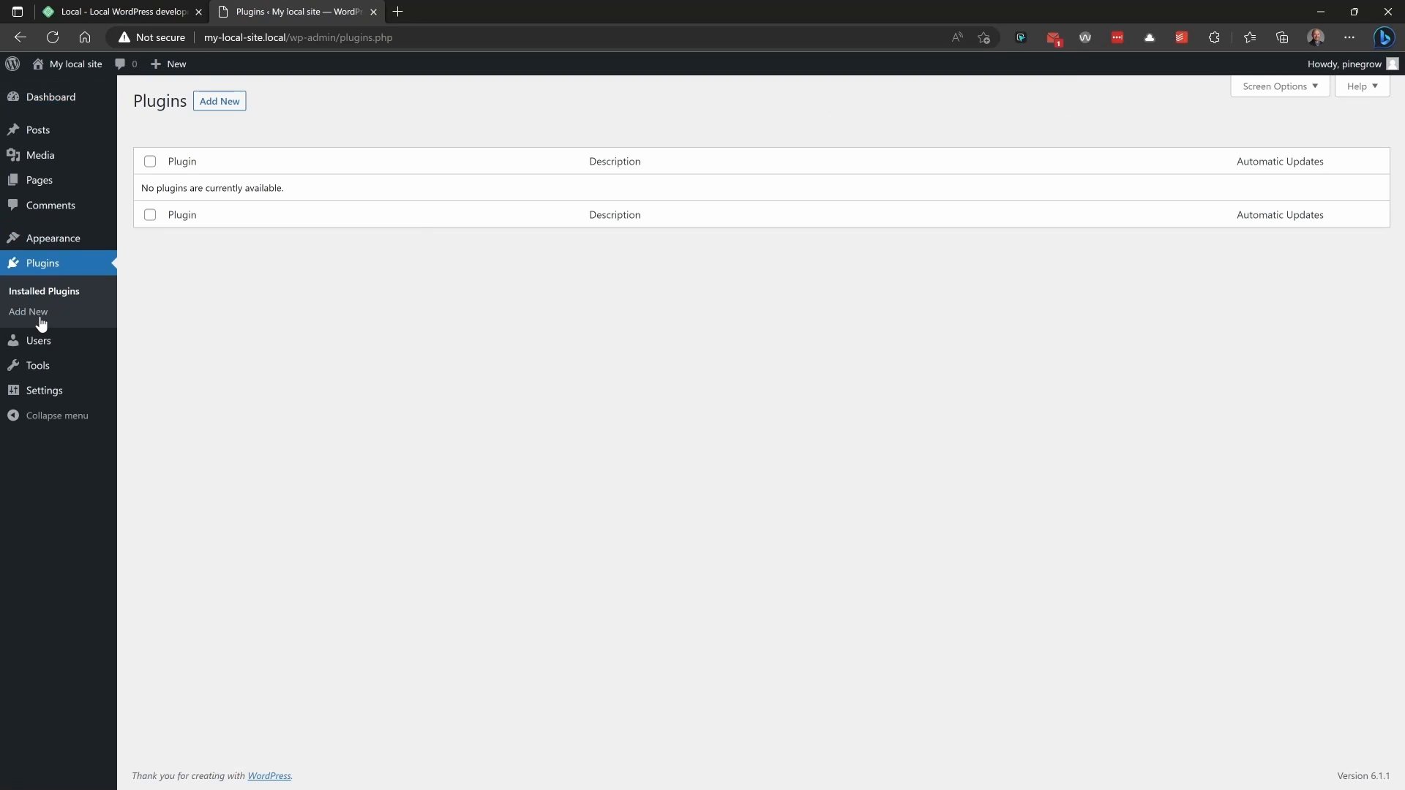
left_click(38, 181)
left_click(43, 129)
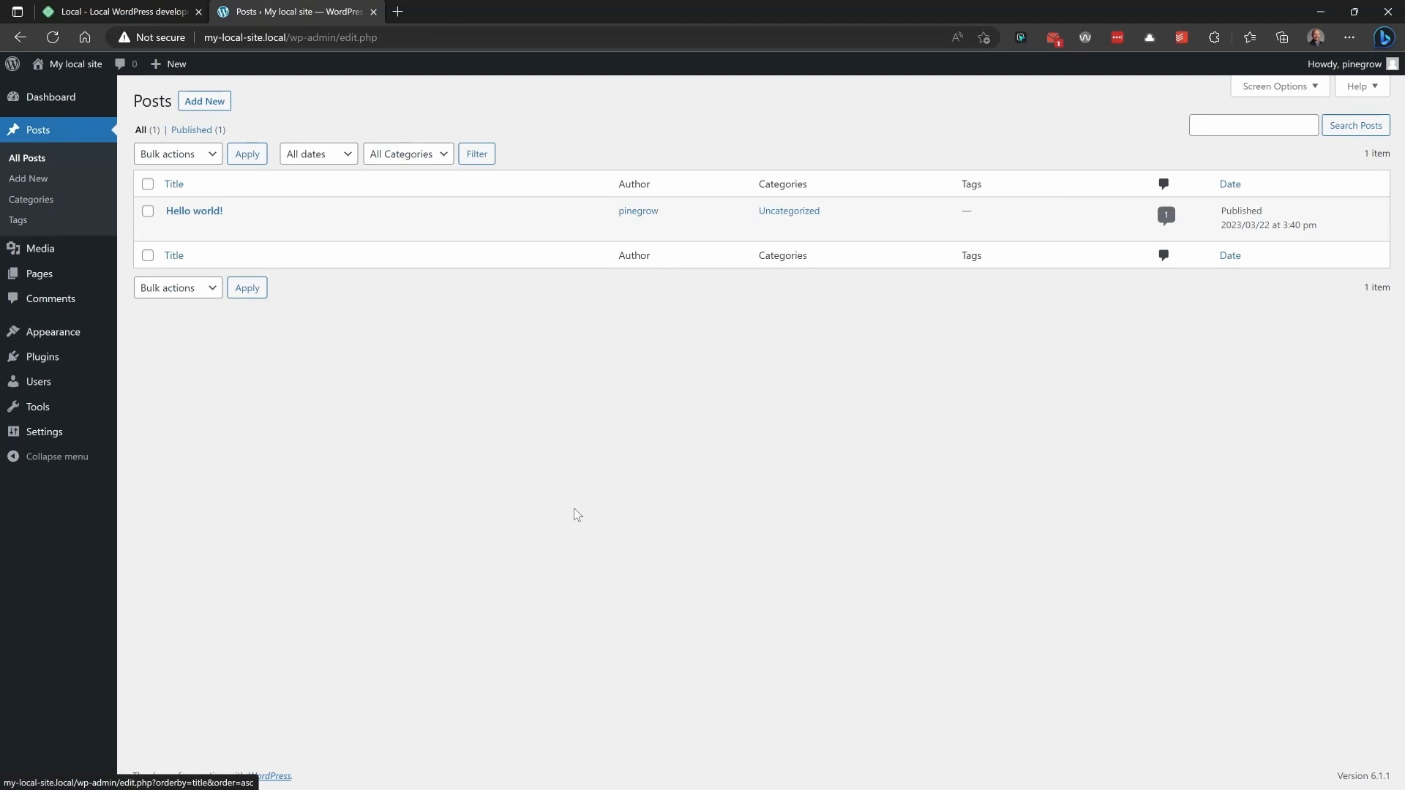
left_click(108, 98)
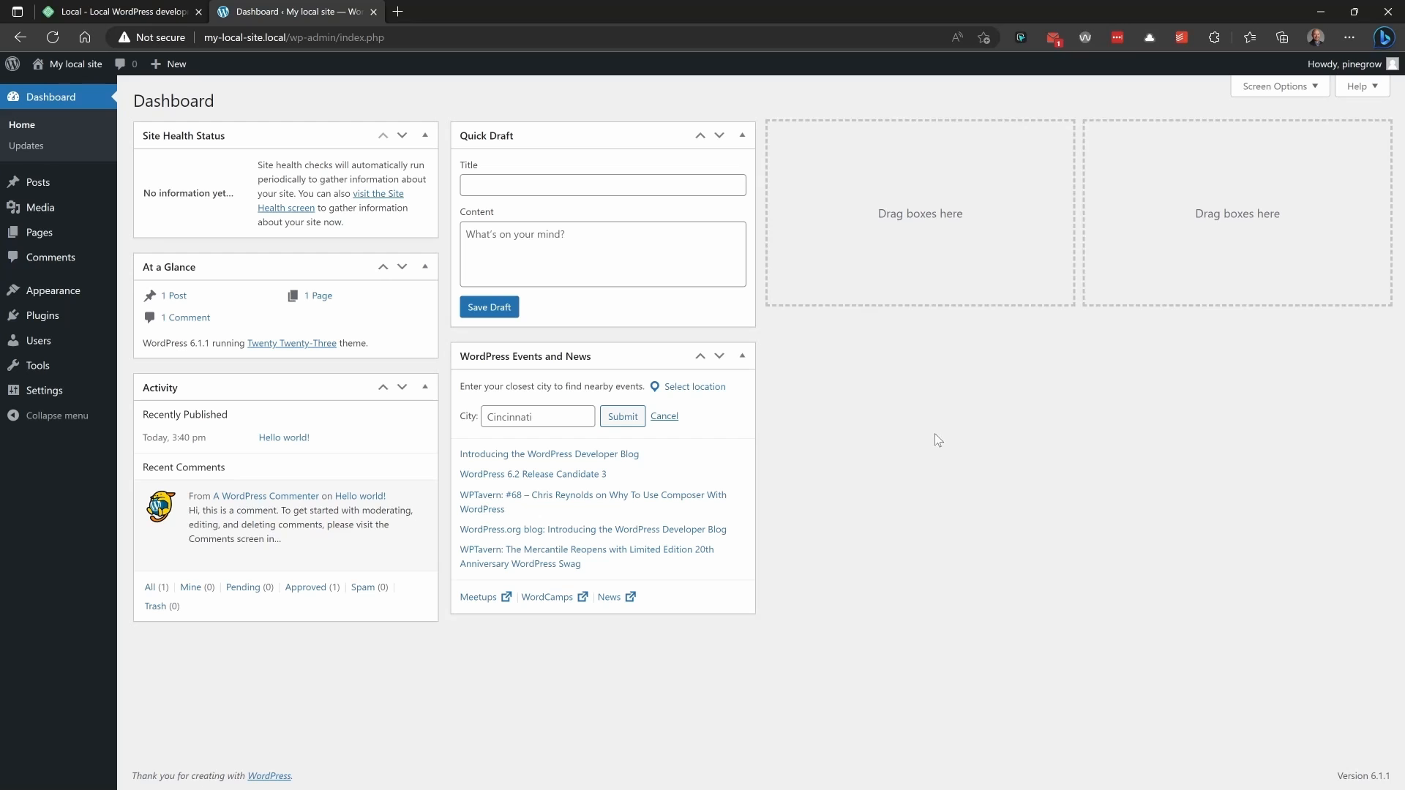
- Search the web for "theme unit test" in a new browser tab and open the WordPress Codex page
left_click(397, 11)
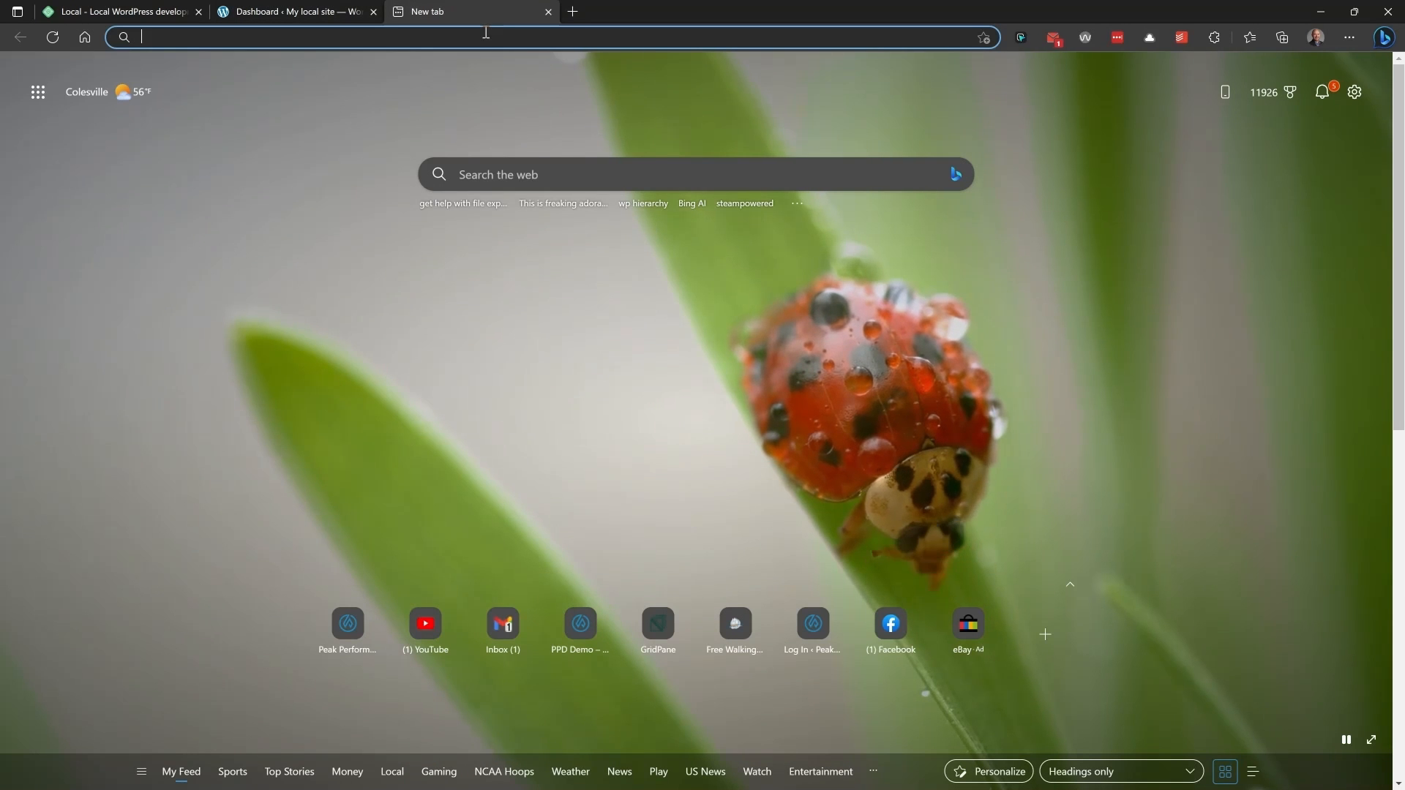
type("theme unit tes")
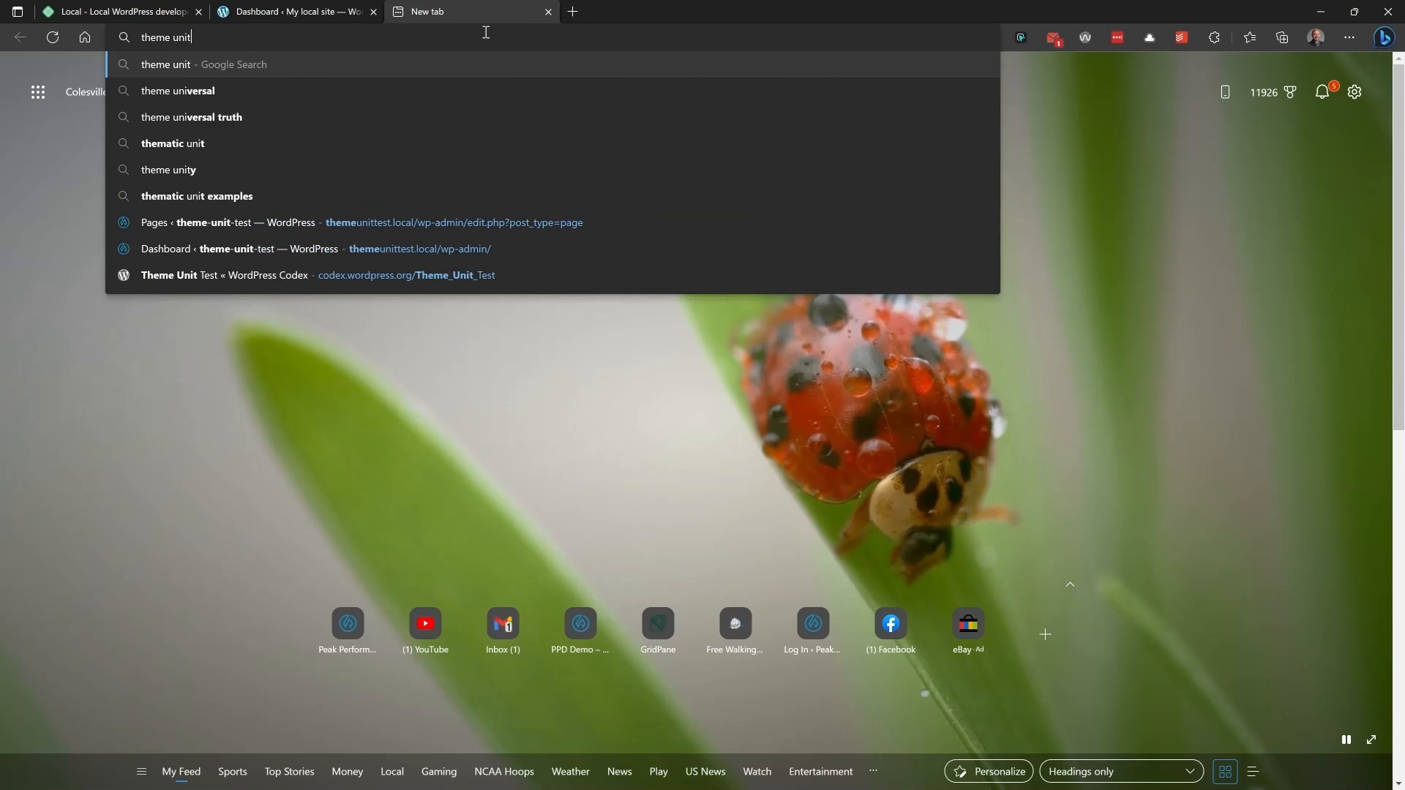
type("t")
key("Return")
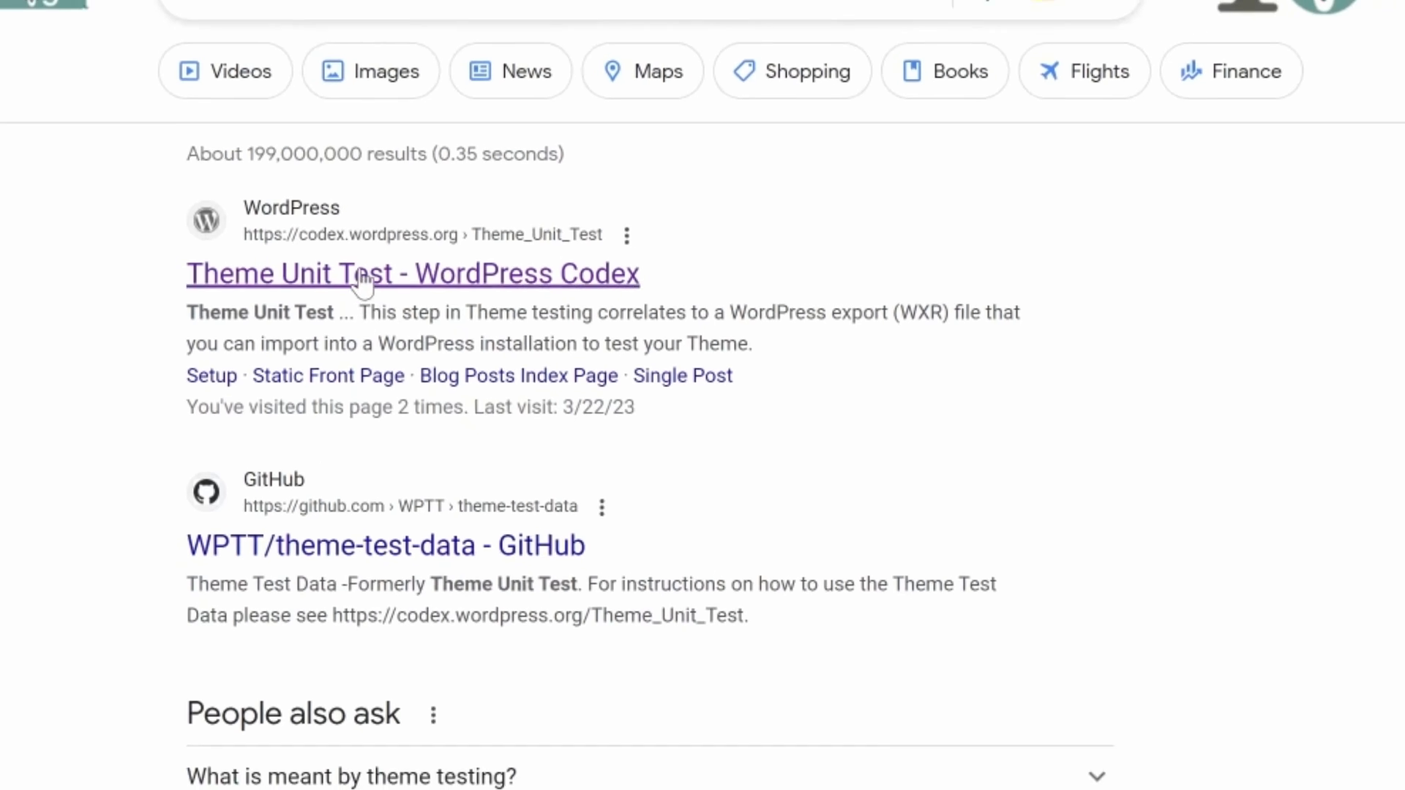
left_click(362, 280)
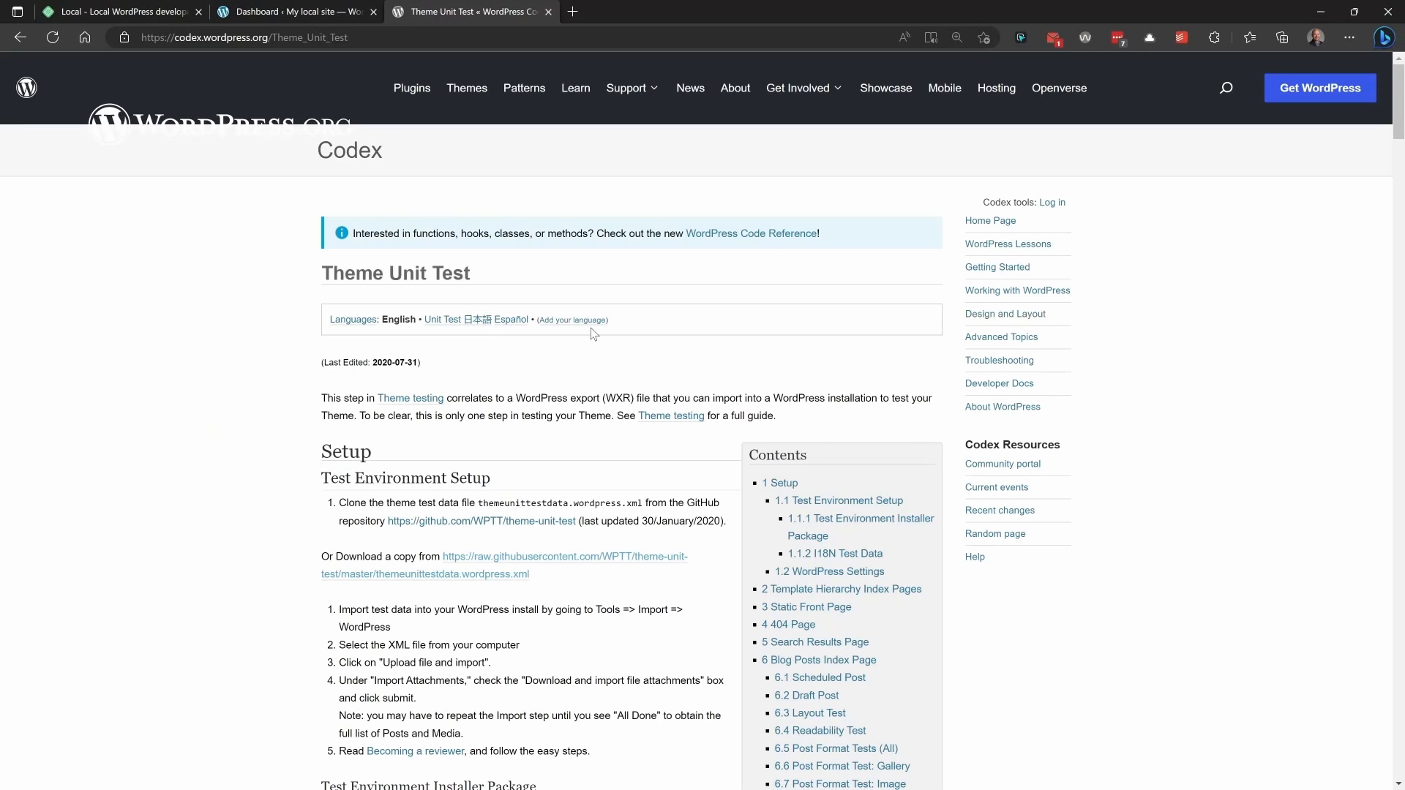
- Save the linked test data file themeunittestdata.wordpress.xml to the nocodetheme folder
scroll(322, 381, "down", 3)
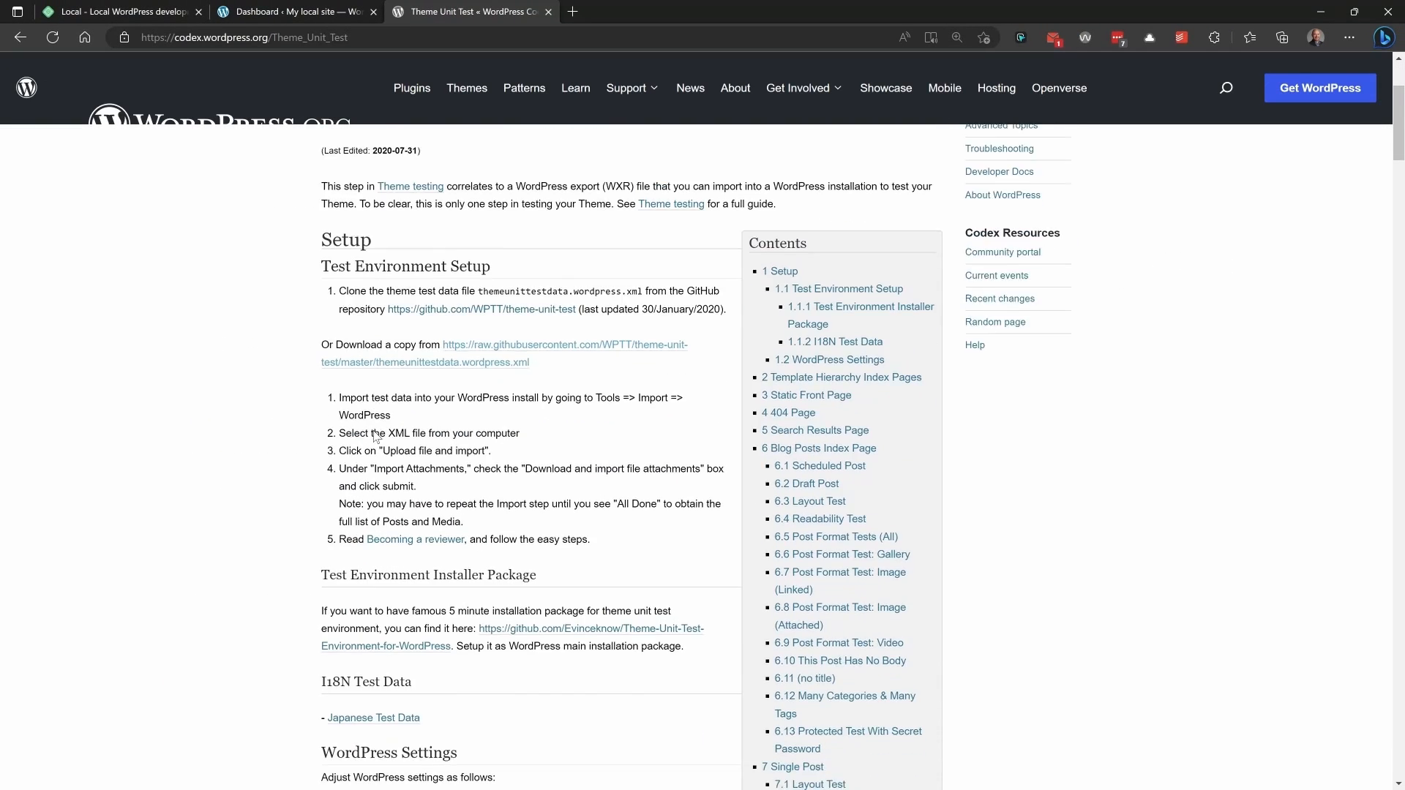
scroll(351, 483, "up", 4)
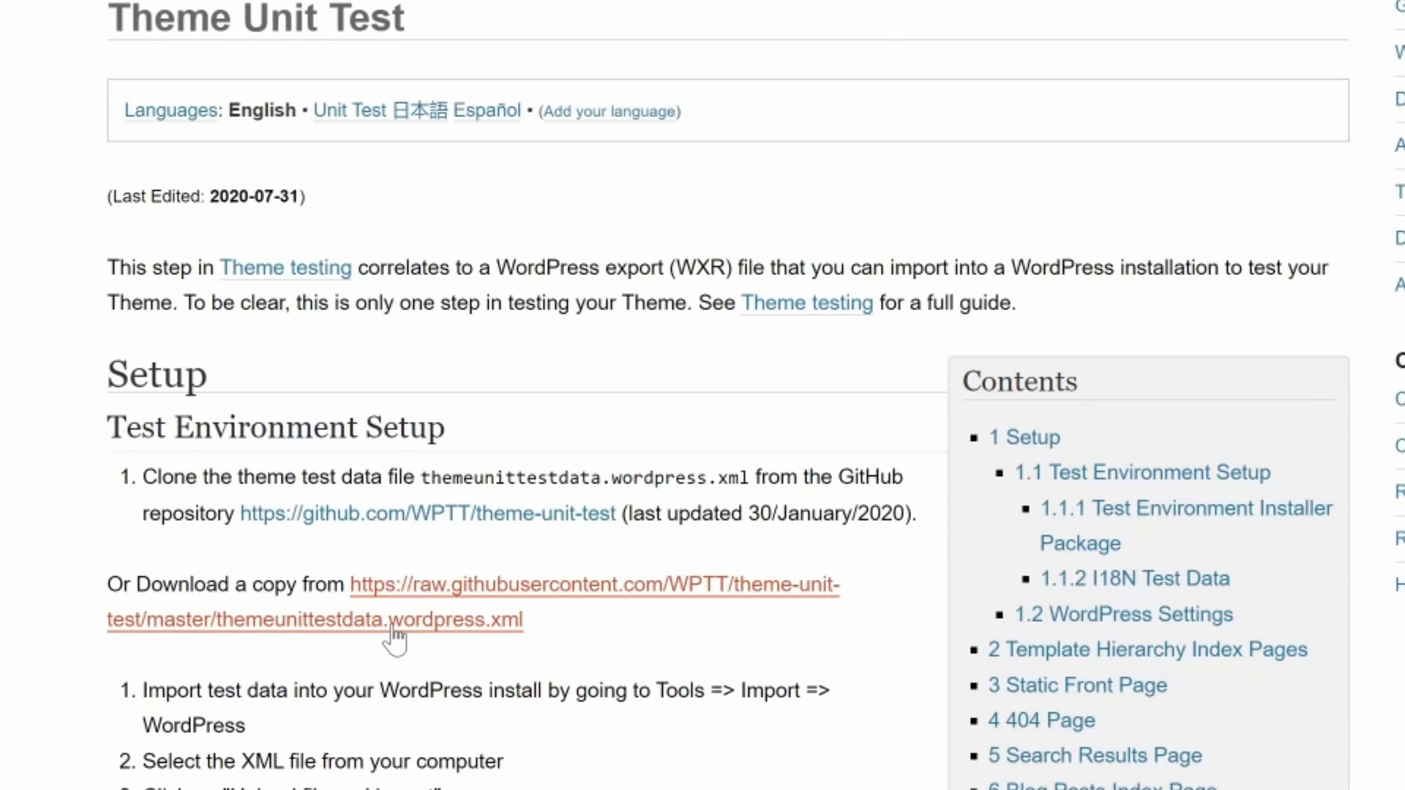
right_click(392, 620)
left_click(581, 54)
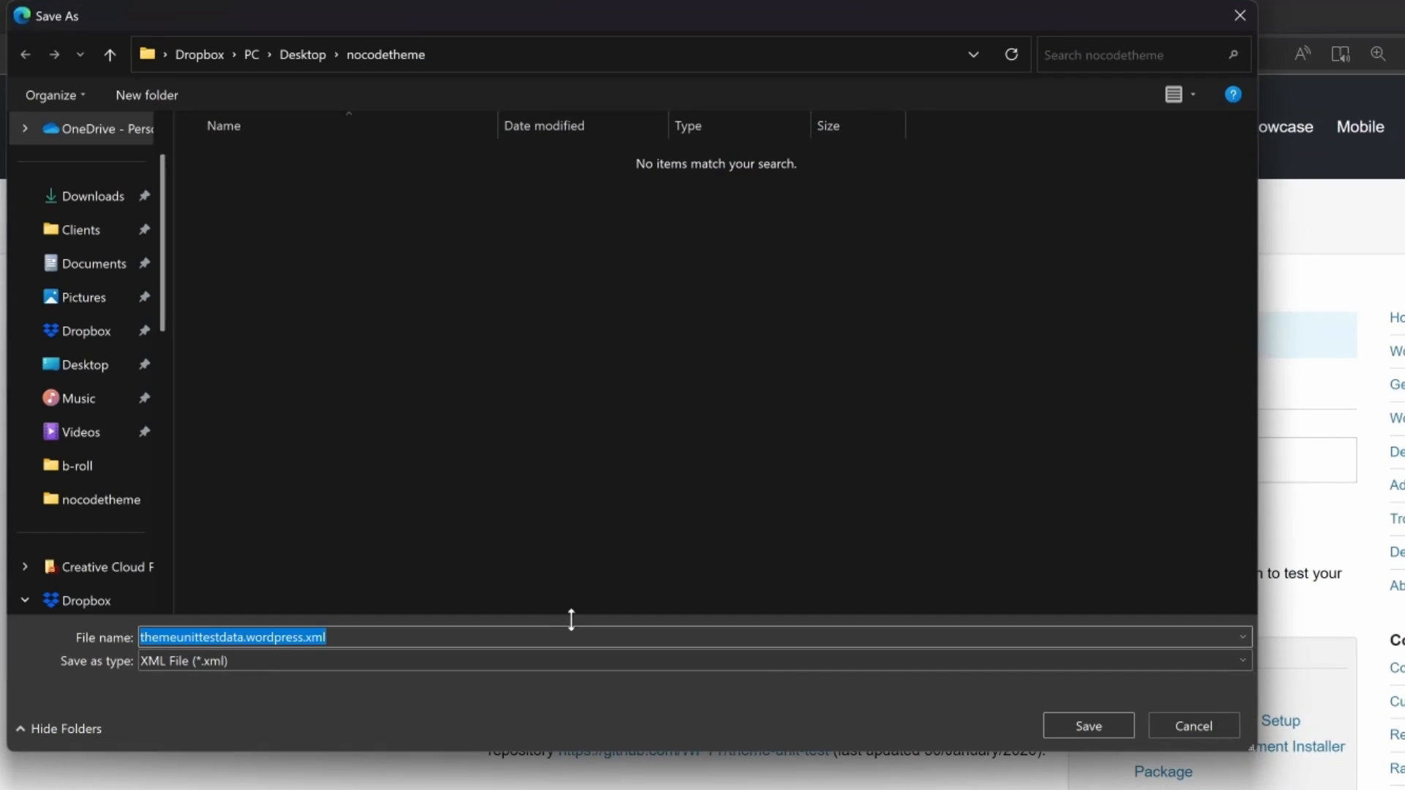
left_click(1080, 732)
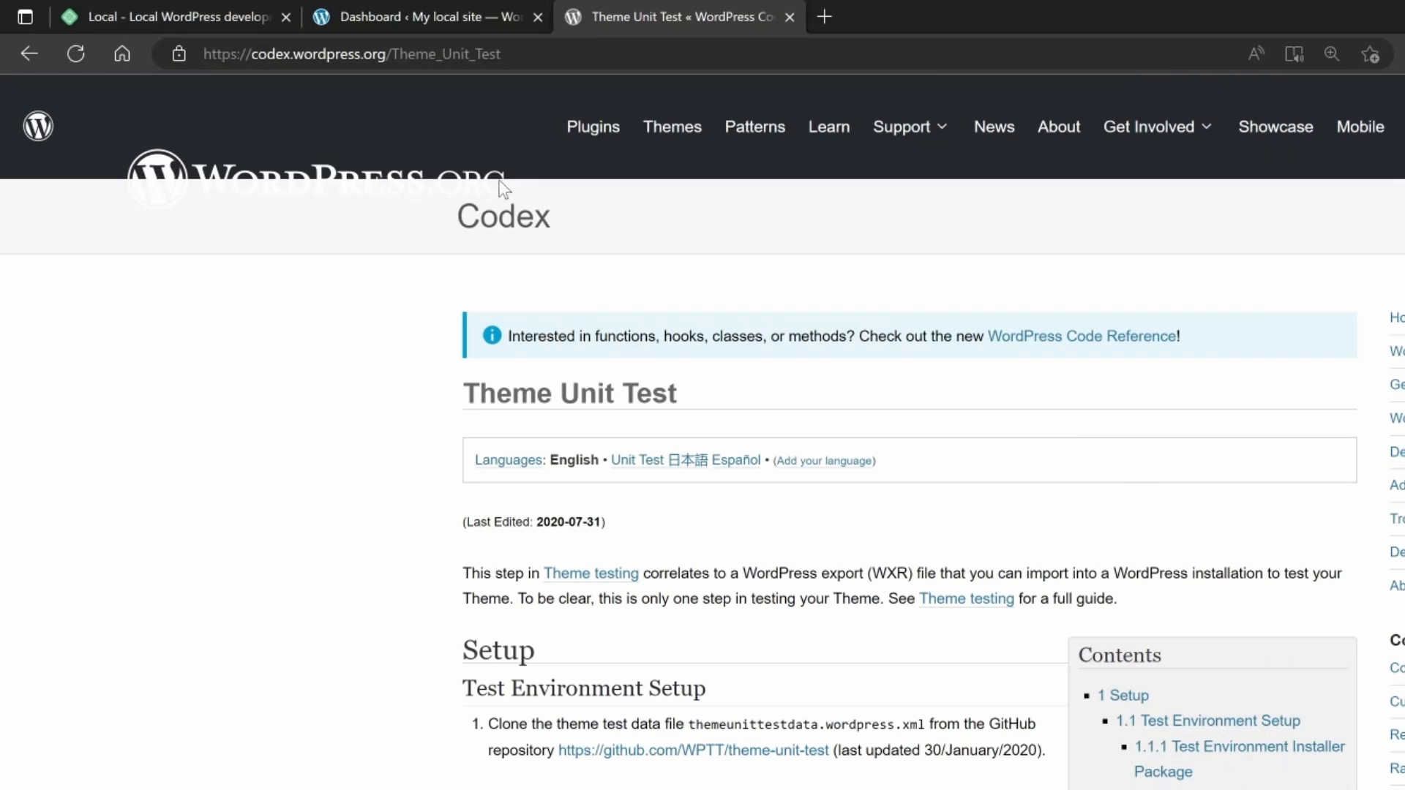
- Return to the site's WordPress admin and install the WordPress importer from the import tools
left_click(442, 19)
mouse_move(78, 462)
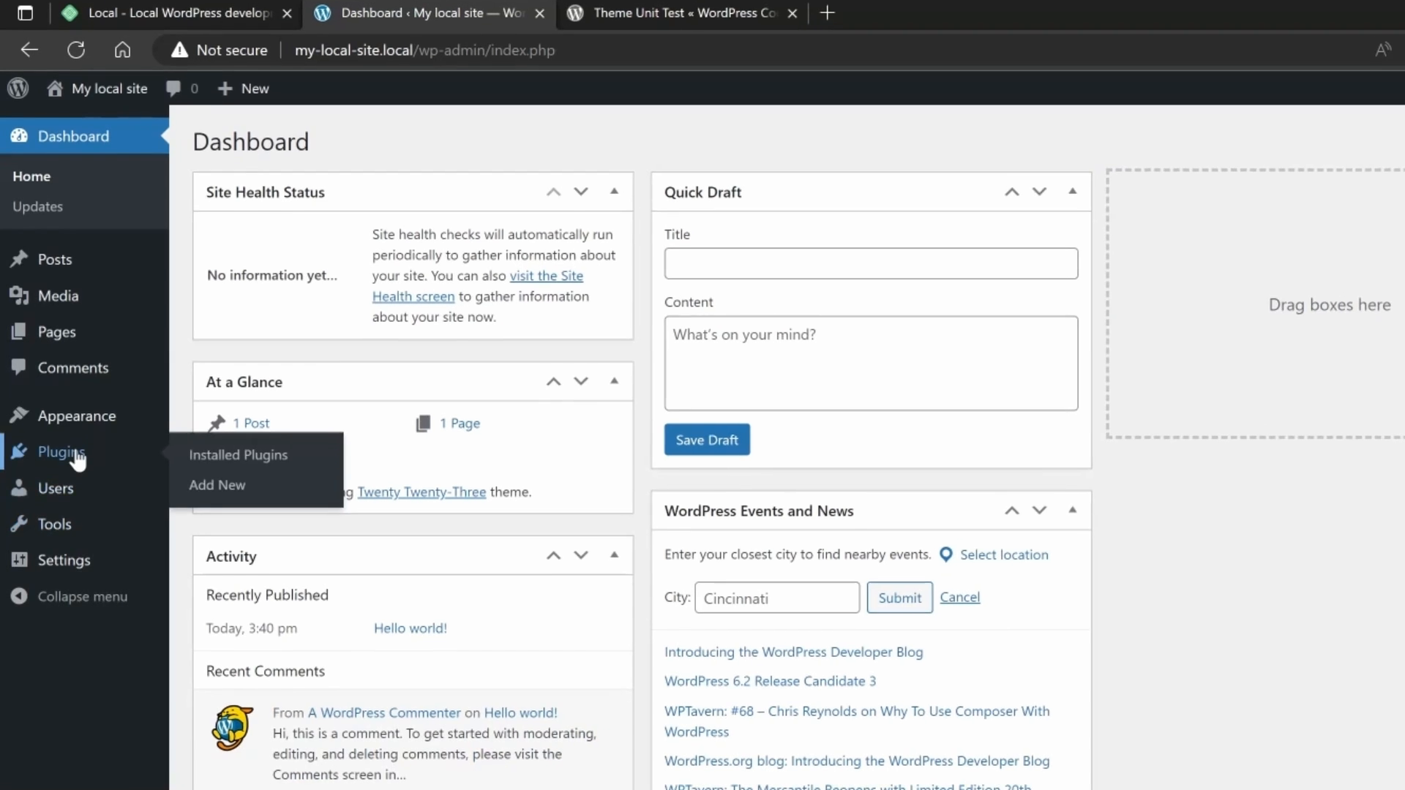
mouse_move(66, 527)
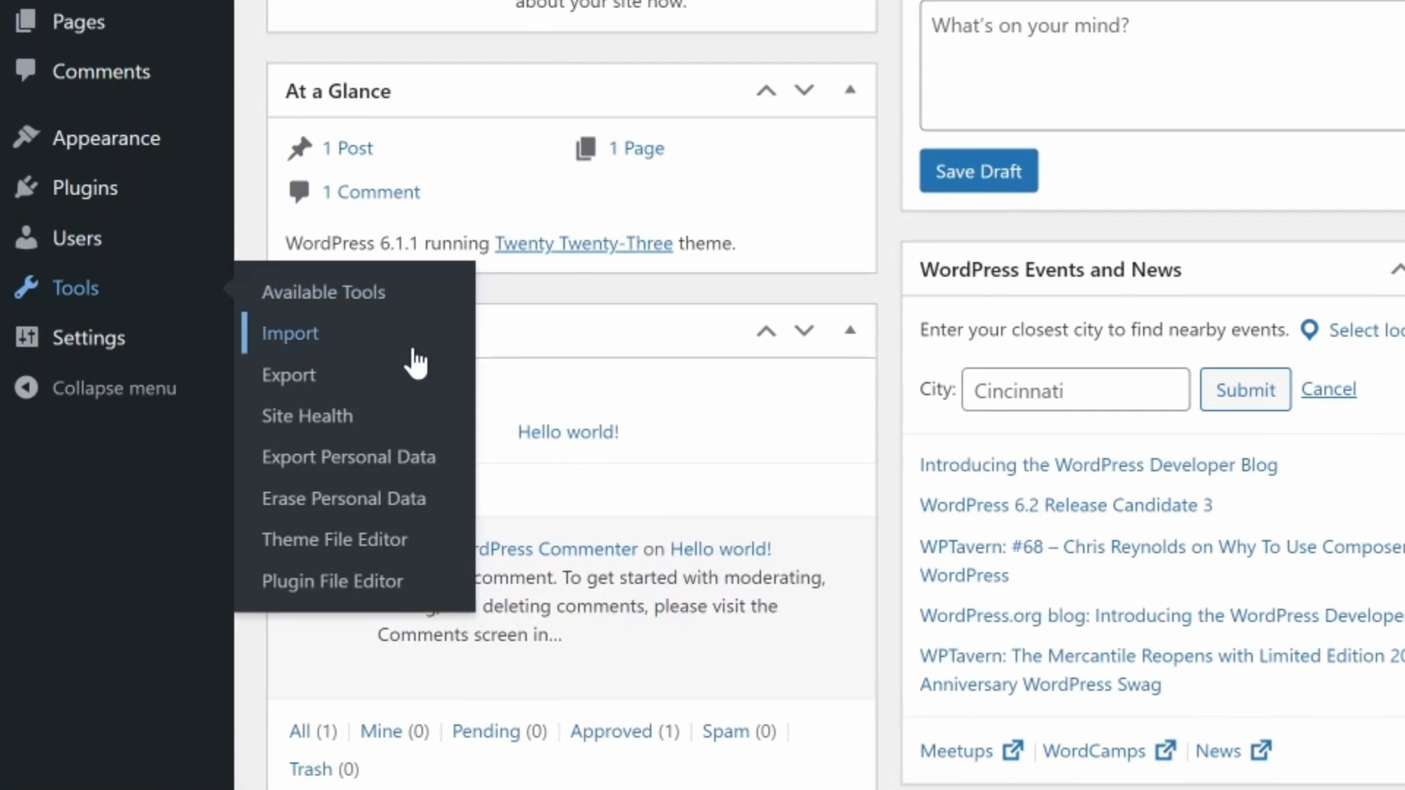
left_click(377, 344)
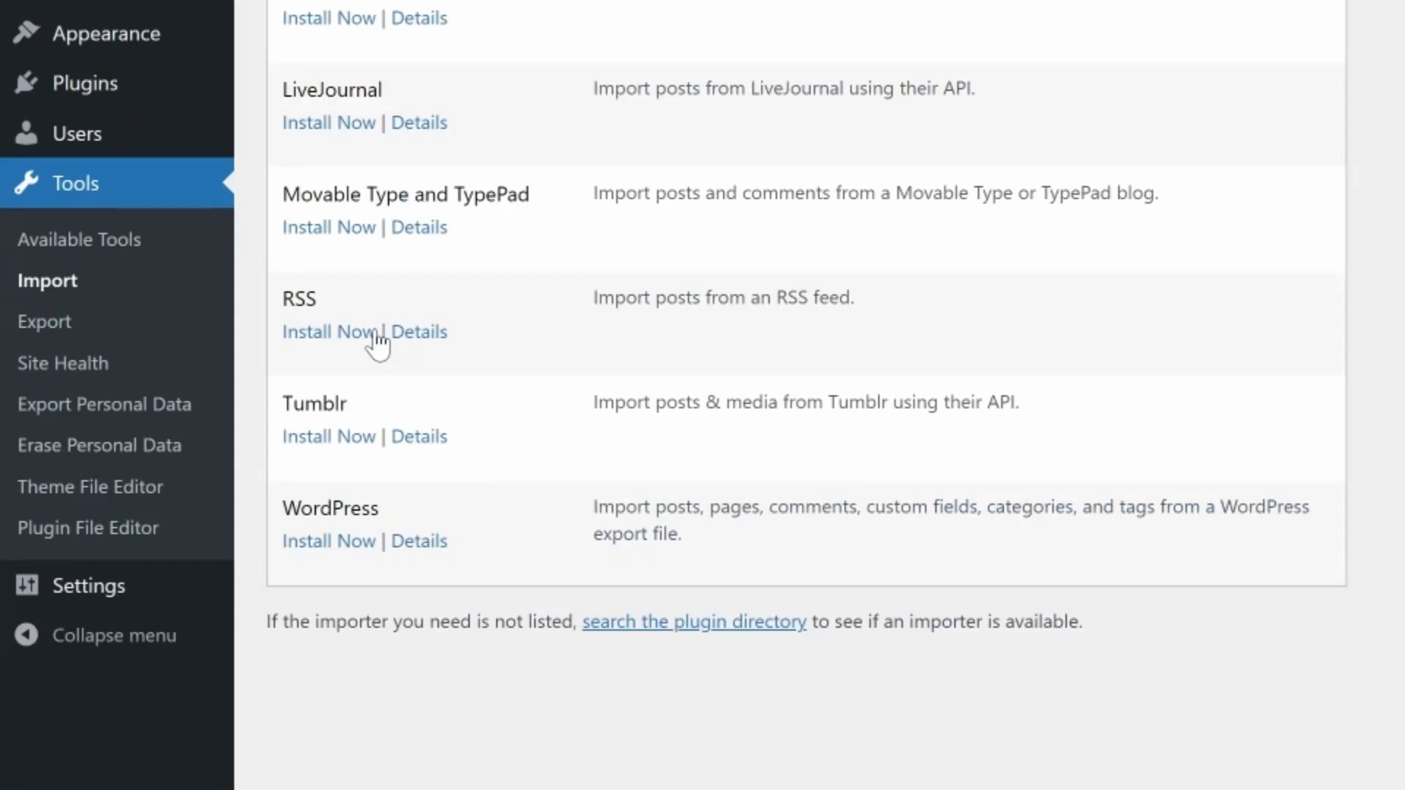
left_click(338, 545)
- Run the WordPress importer and upload themeunittestdata.wordpress.xml for import
left_click(342, 616)
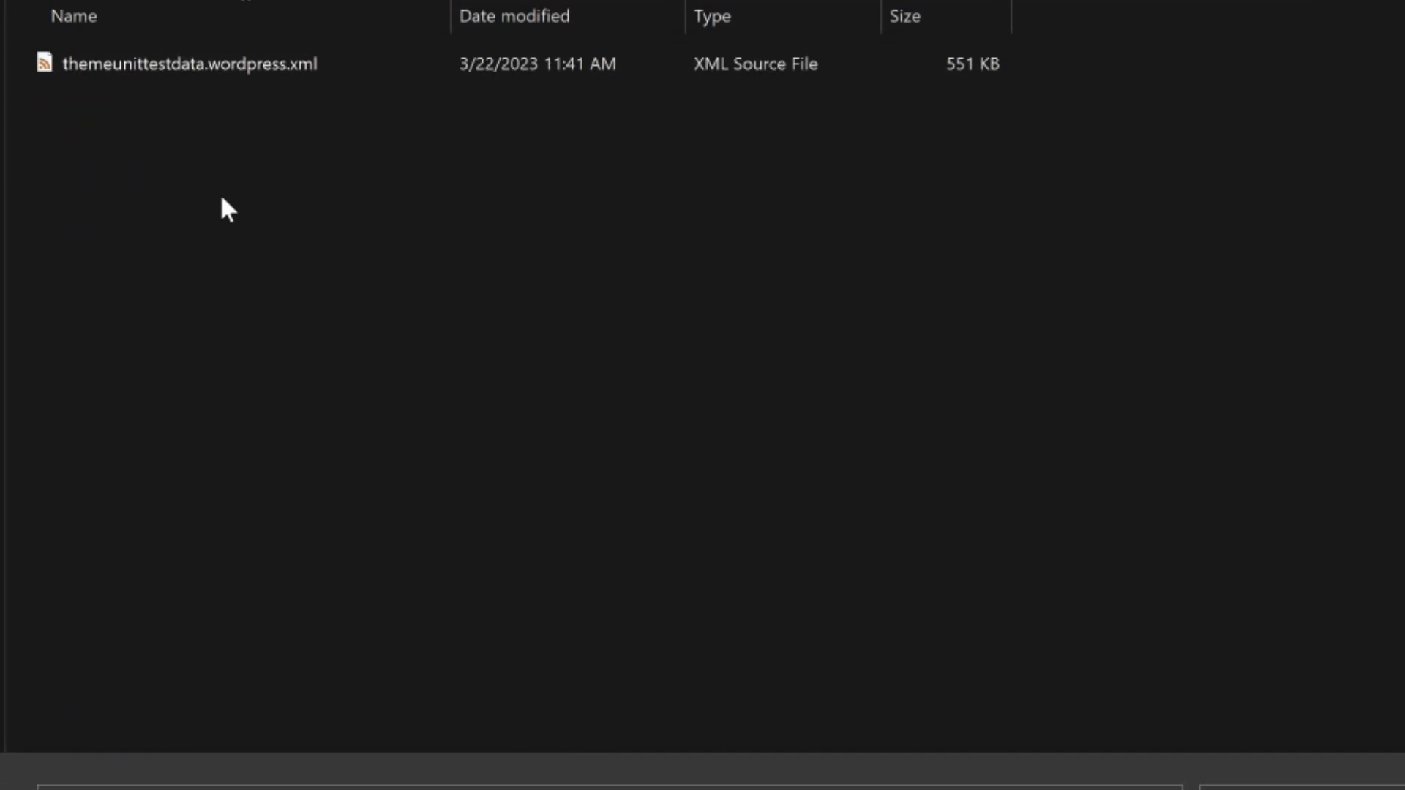
left_click(177, 63)
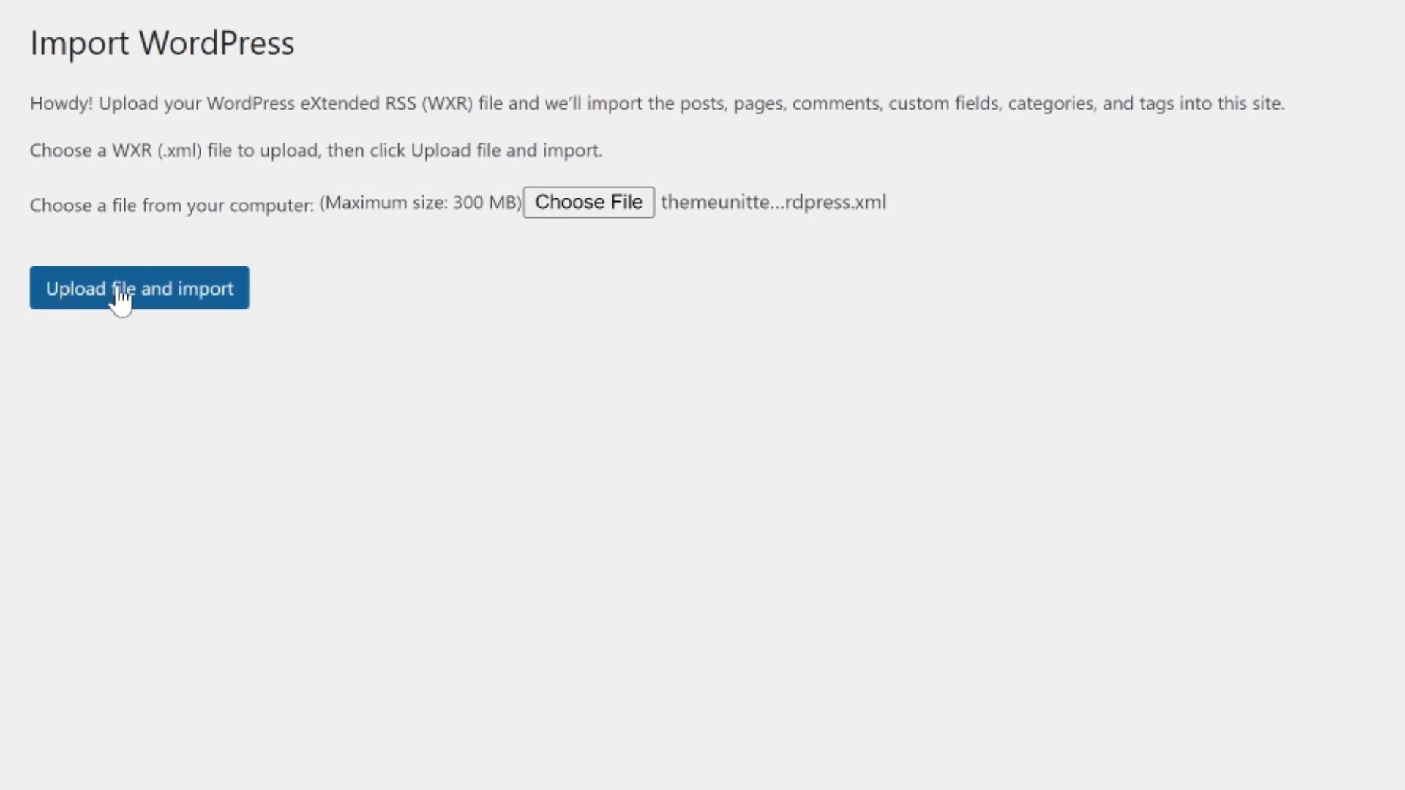
left_click(111, 289)
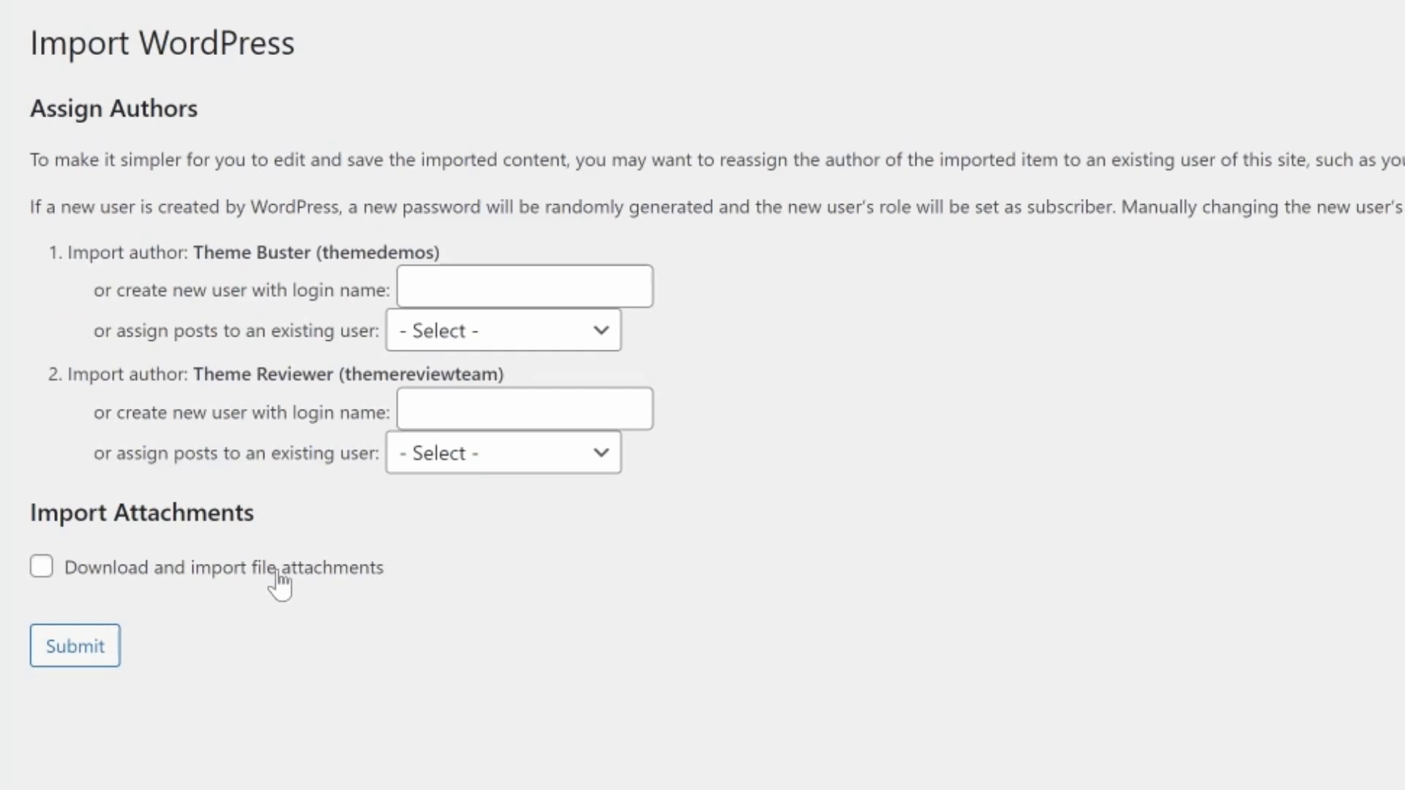
- Include file attachments, assign both import authors' posts to the existing user pinegrow, and submit the import
left_click(44, 570)
left_click(556, 342)
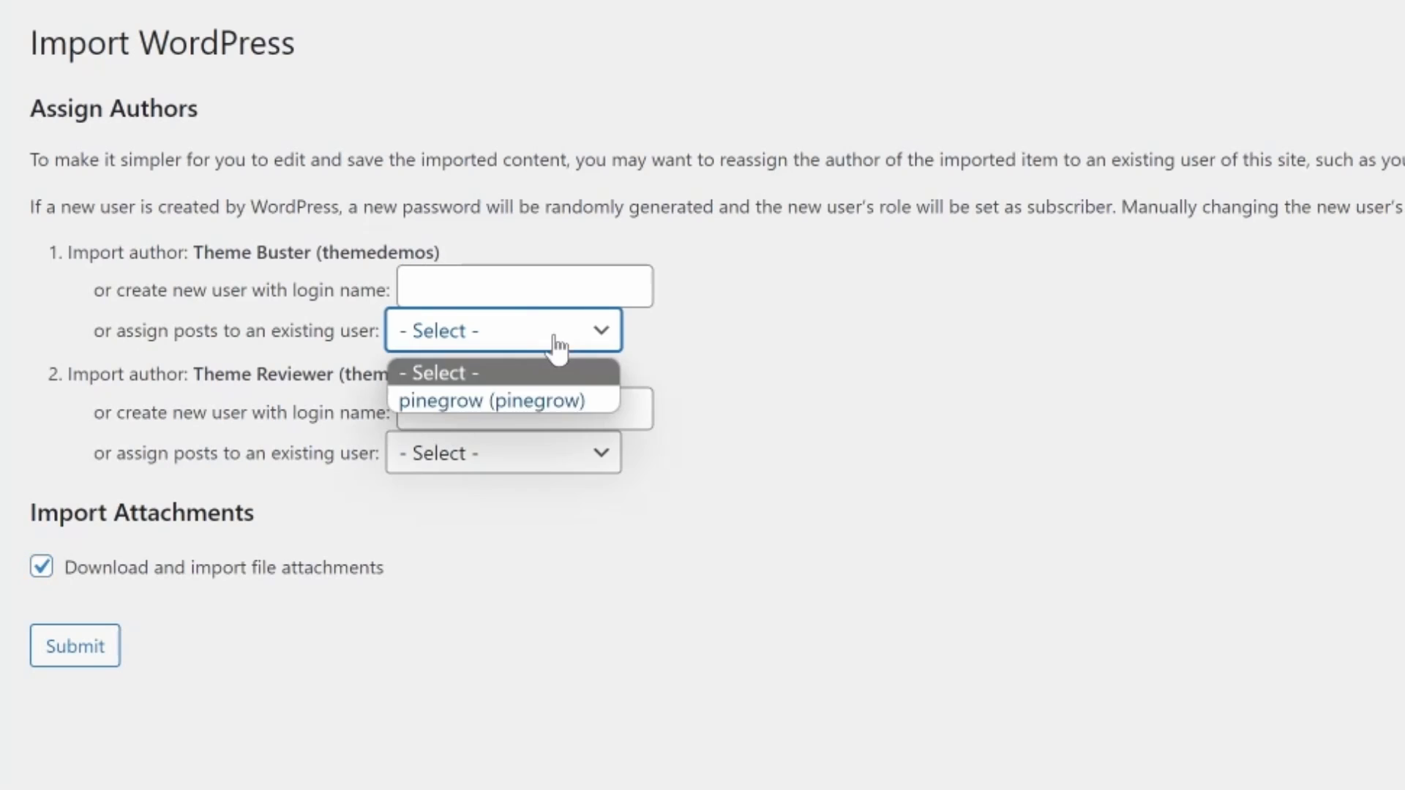
left_click(512, 402)
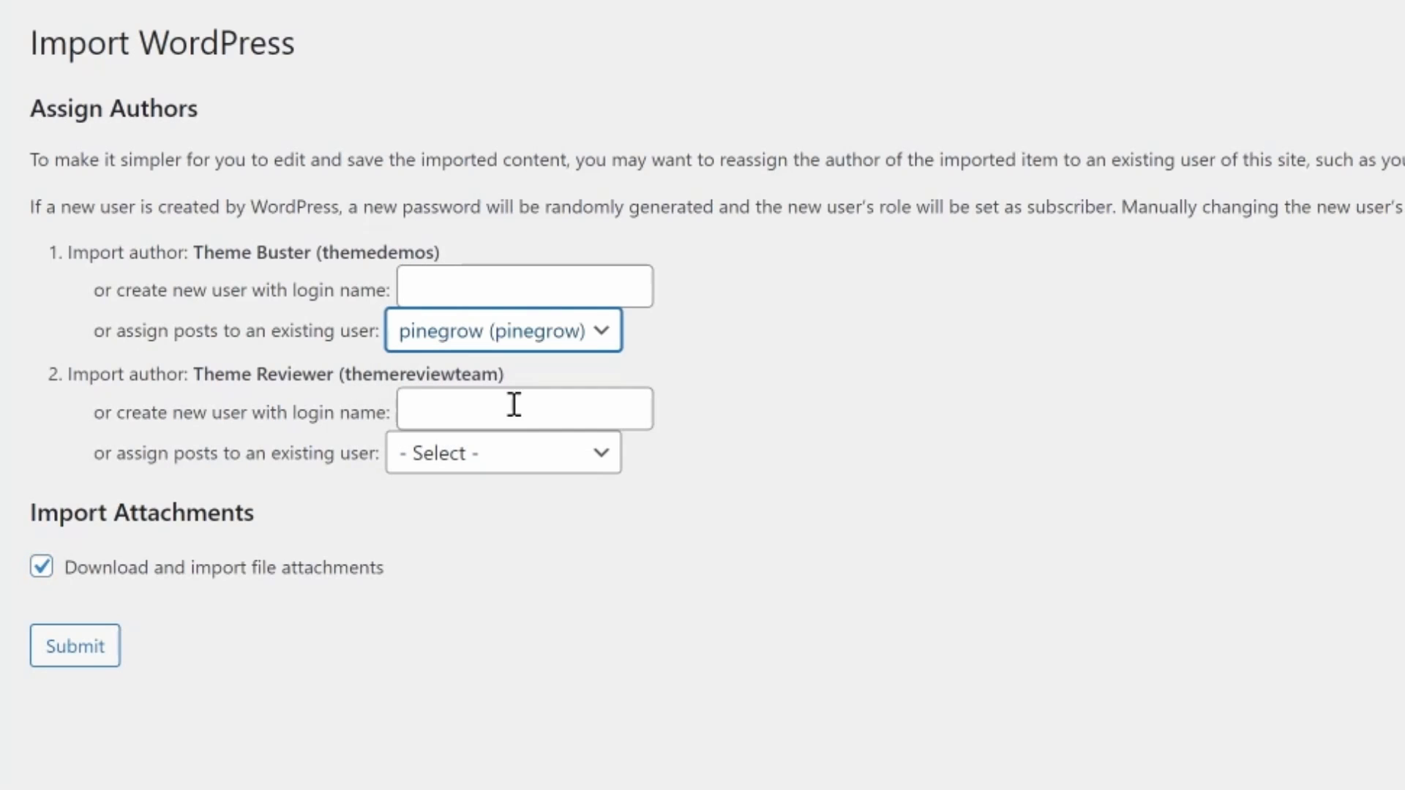
left_click(571, 475)
left_click(498, 520)
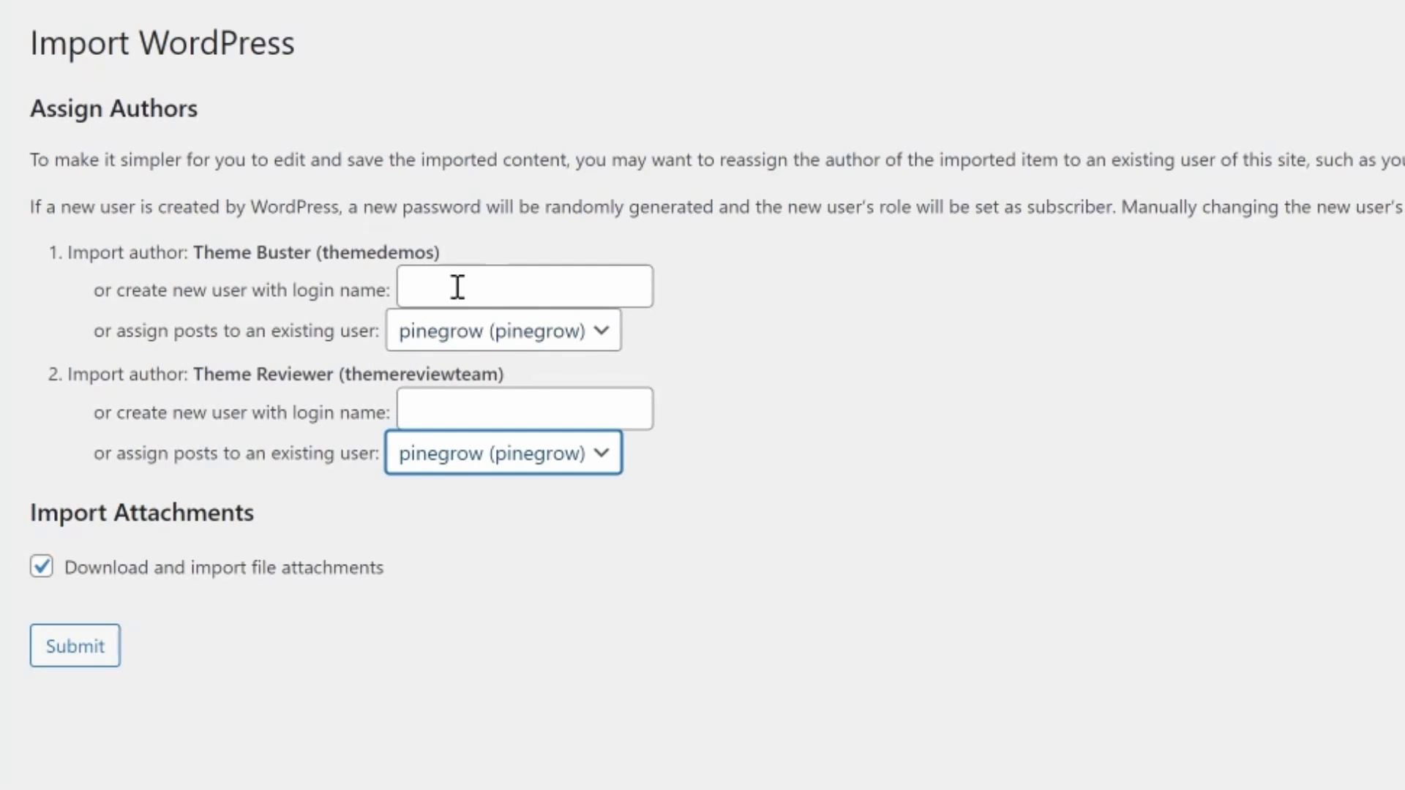
left_click(102, 647)
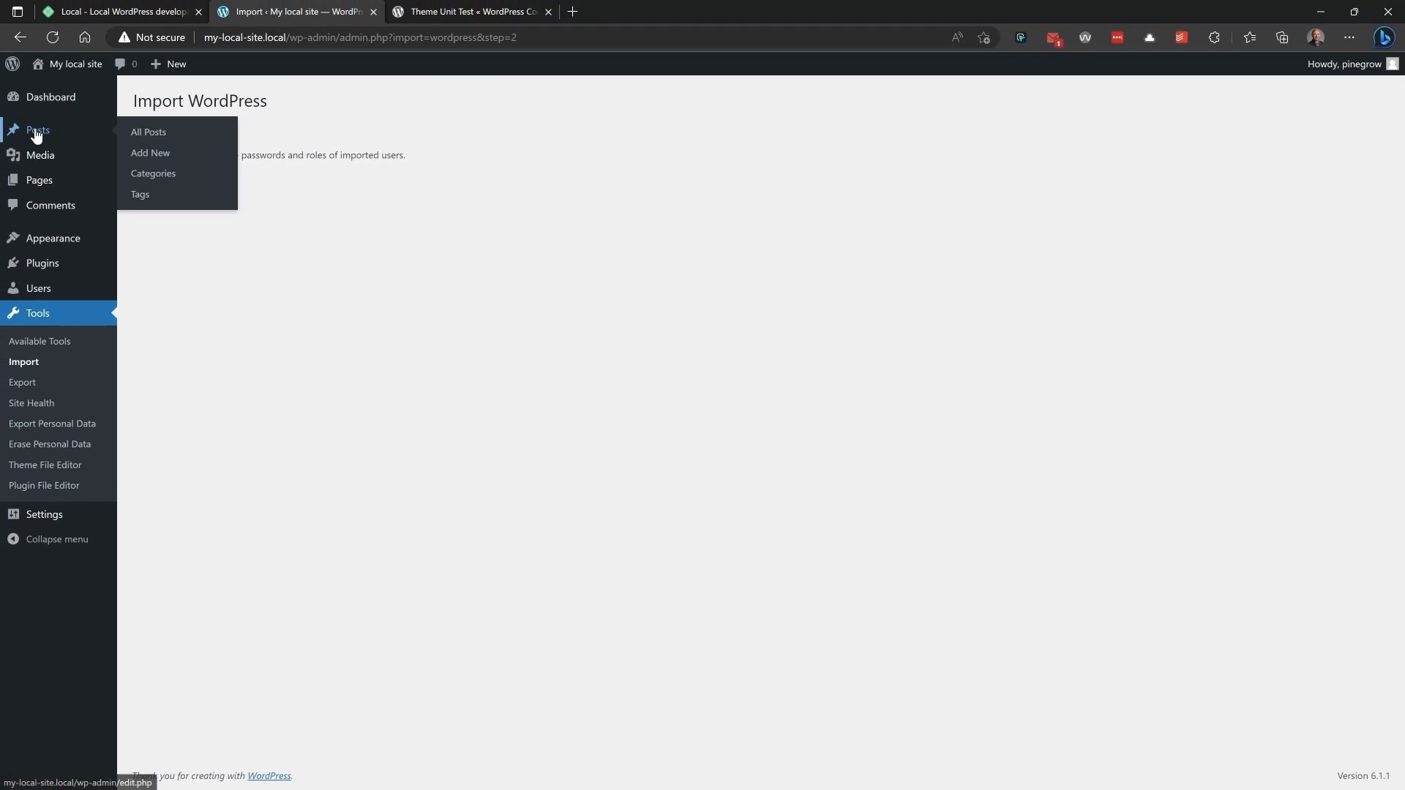
- Examine the imported content in the posts list, the pages list and the media library
left_click(35, 131)
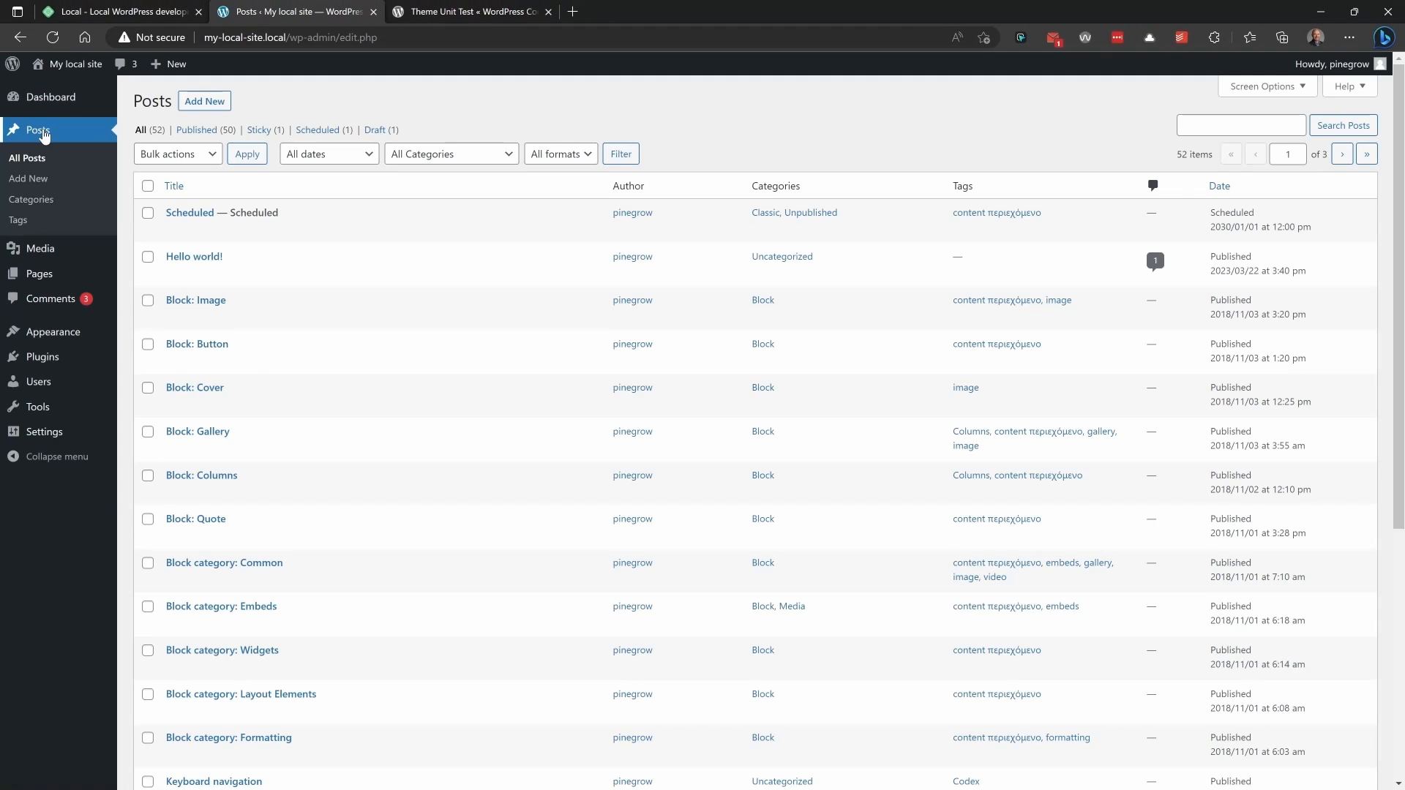
scroll(516, 338, "down", 3)
scroll(515, 338, "down", 3)
scroll(515, 338, "up", 5)
left_click(46, 274)
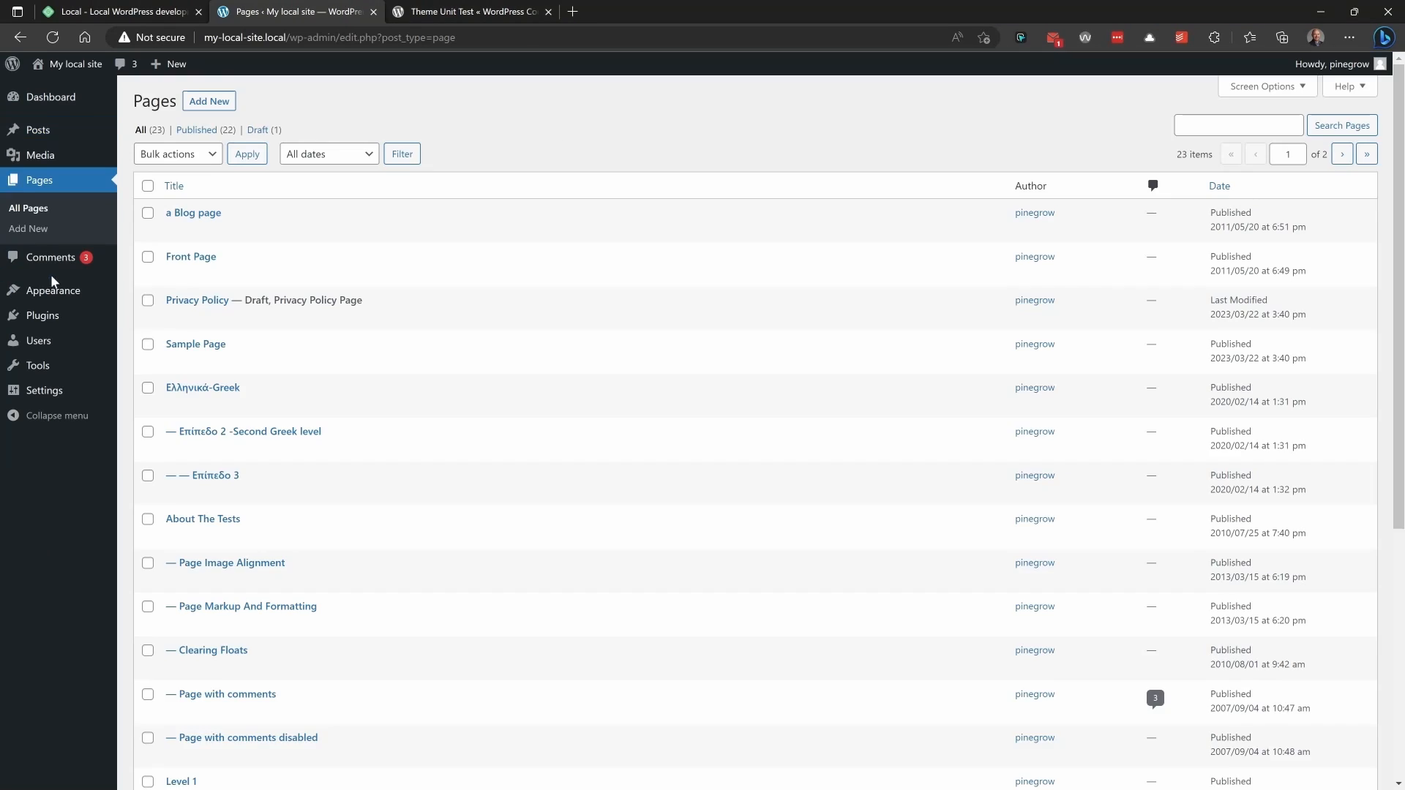
scroll(427, 259, "down", 1)
scroll(425, 257, "down", 5)
scroll(425, 257, "up", 6)
left_click(40, 155)
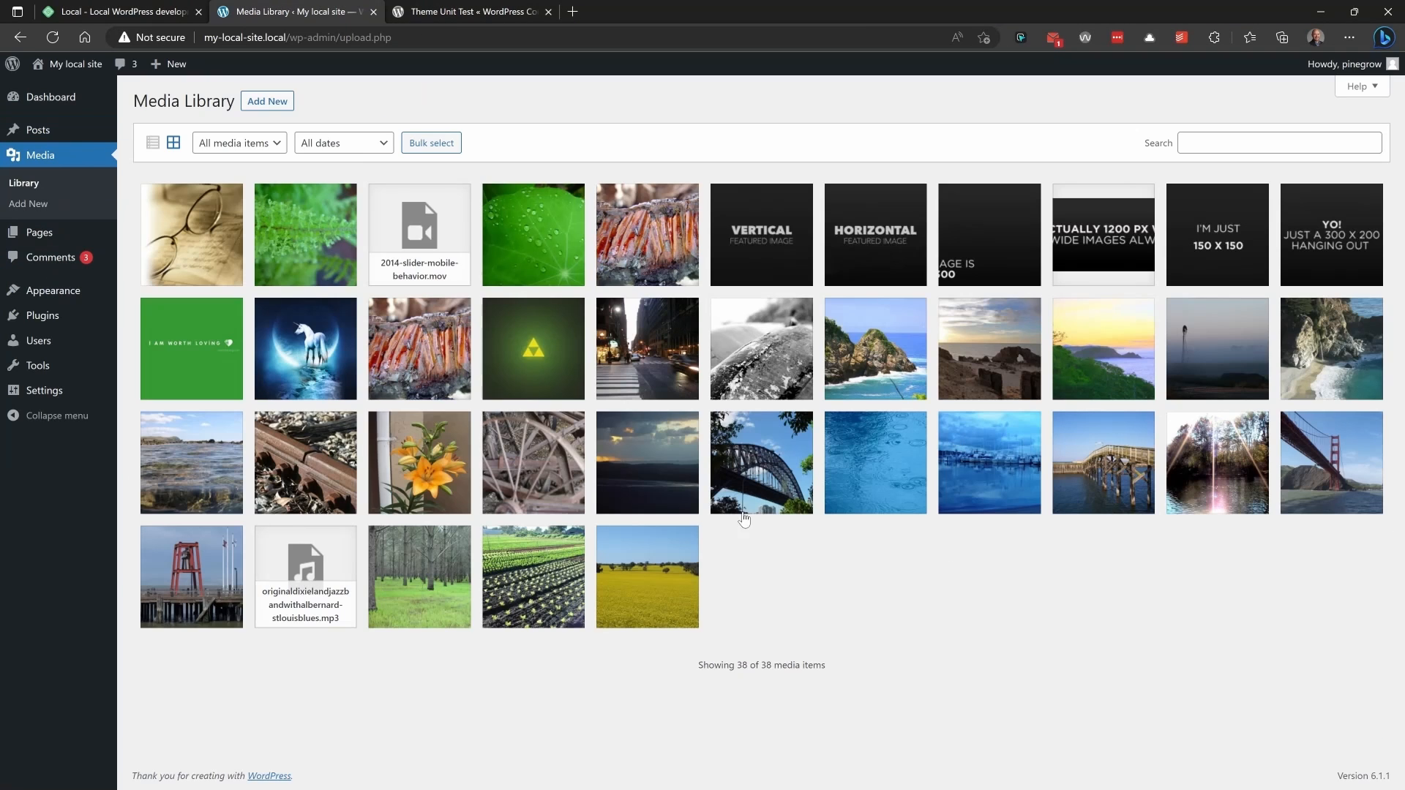
- Visit the site's front end and look over the imported posts on the home page
mouse_move(73, 64)
left_click(71, 90)
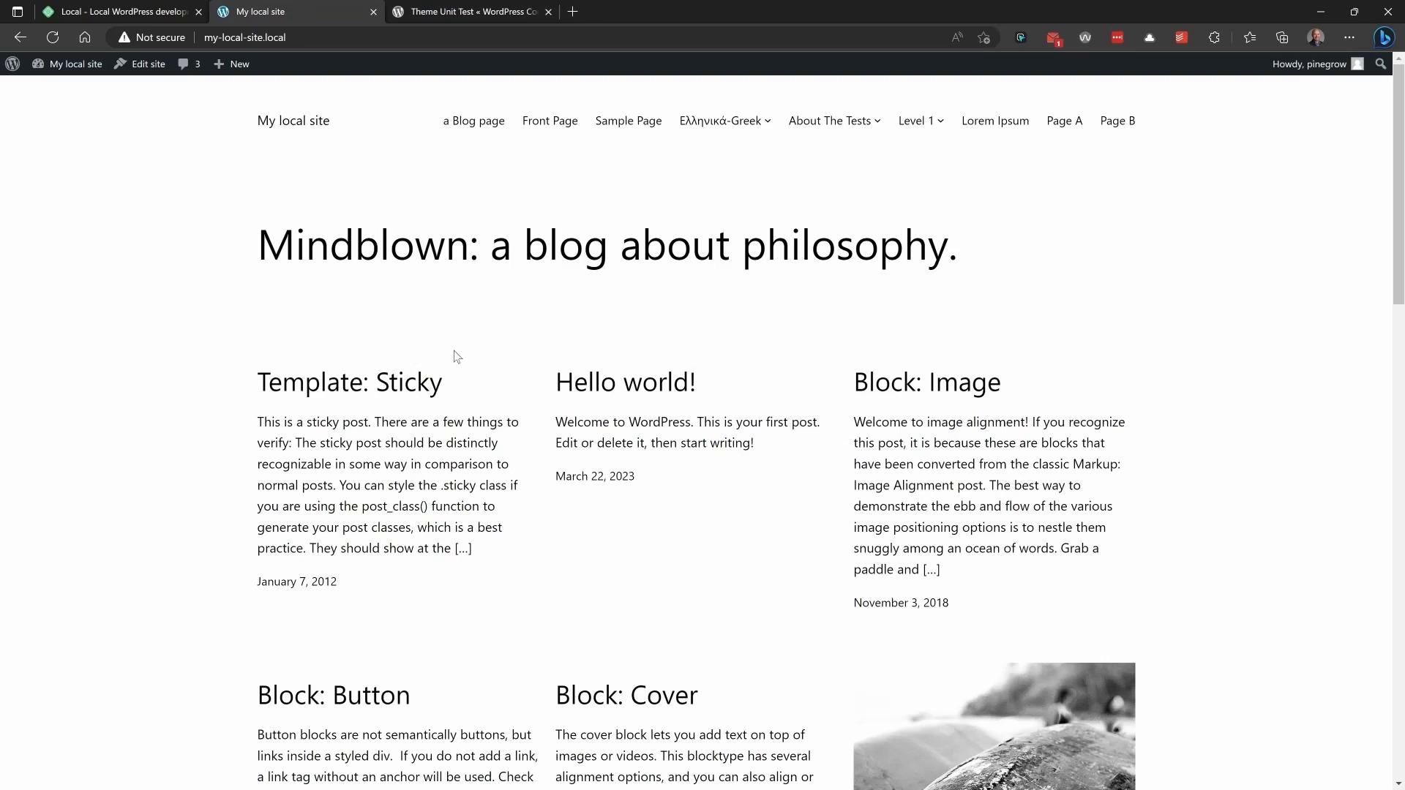
scroll(918, 328, "down", 10)
scroll(918, 328, "down", 6)
scroll(915, 329, "up", 13)
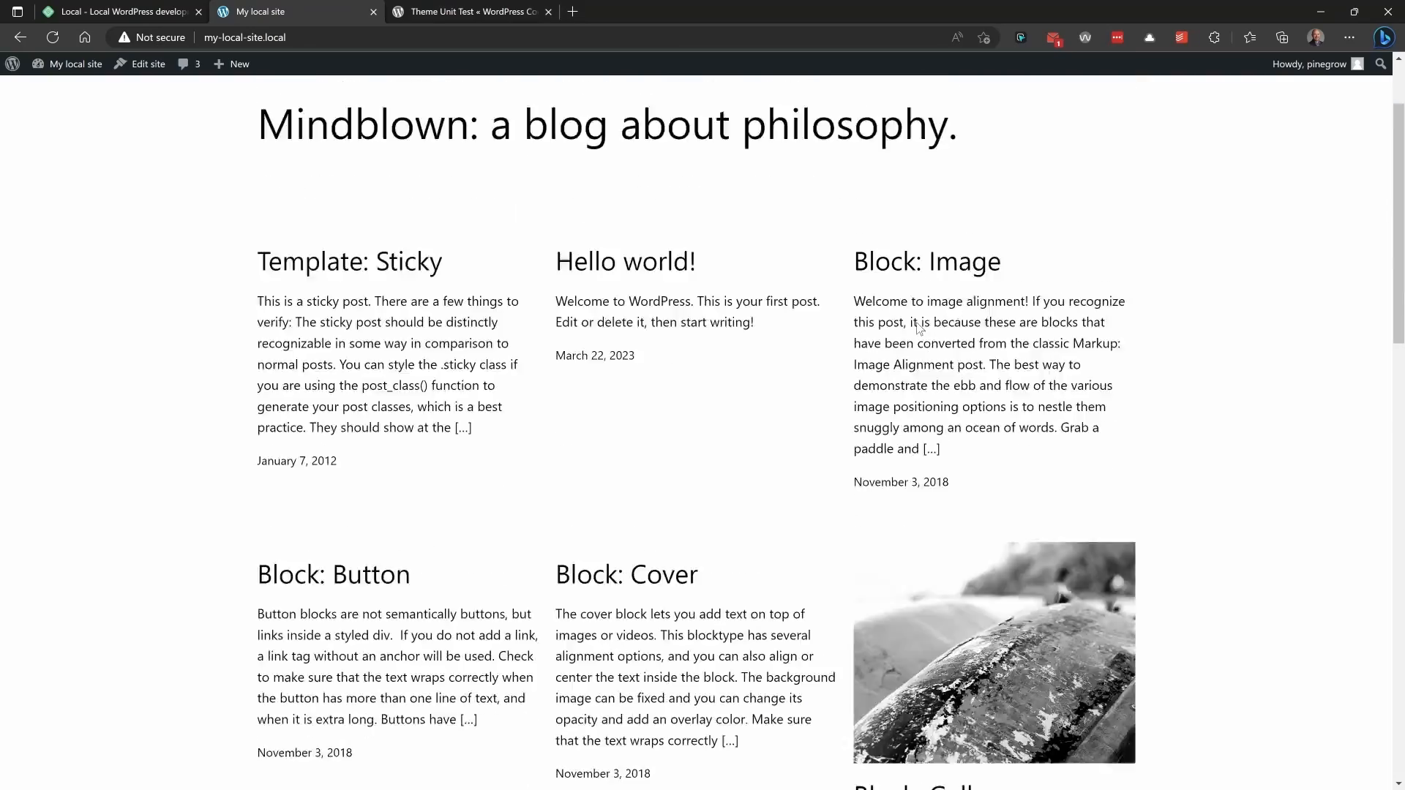
- View the imported a Blog page, Front Page, Sample Page and Page Markup And Formatting pages, and return to the site's home page
left_click(466, 126)
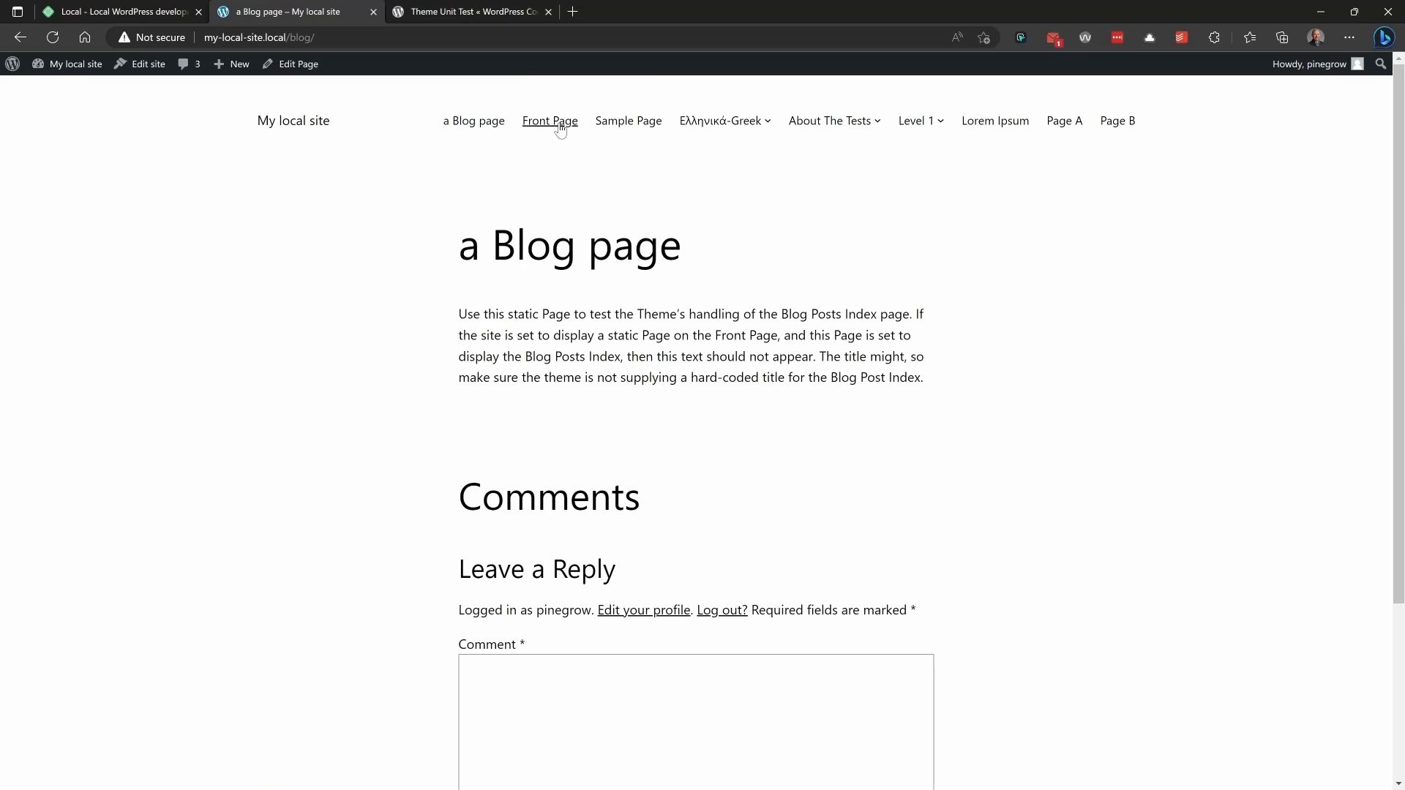
left_click(560, 126)
left_click(628, 123)
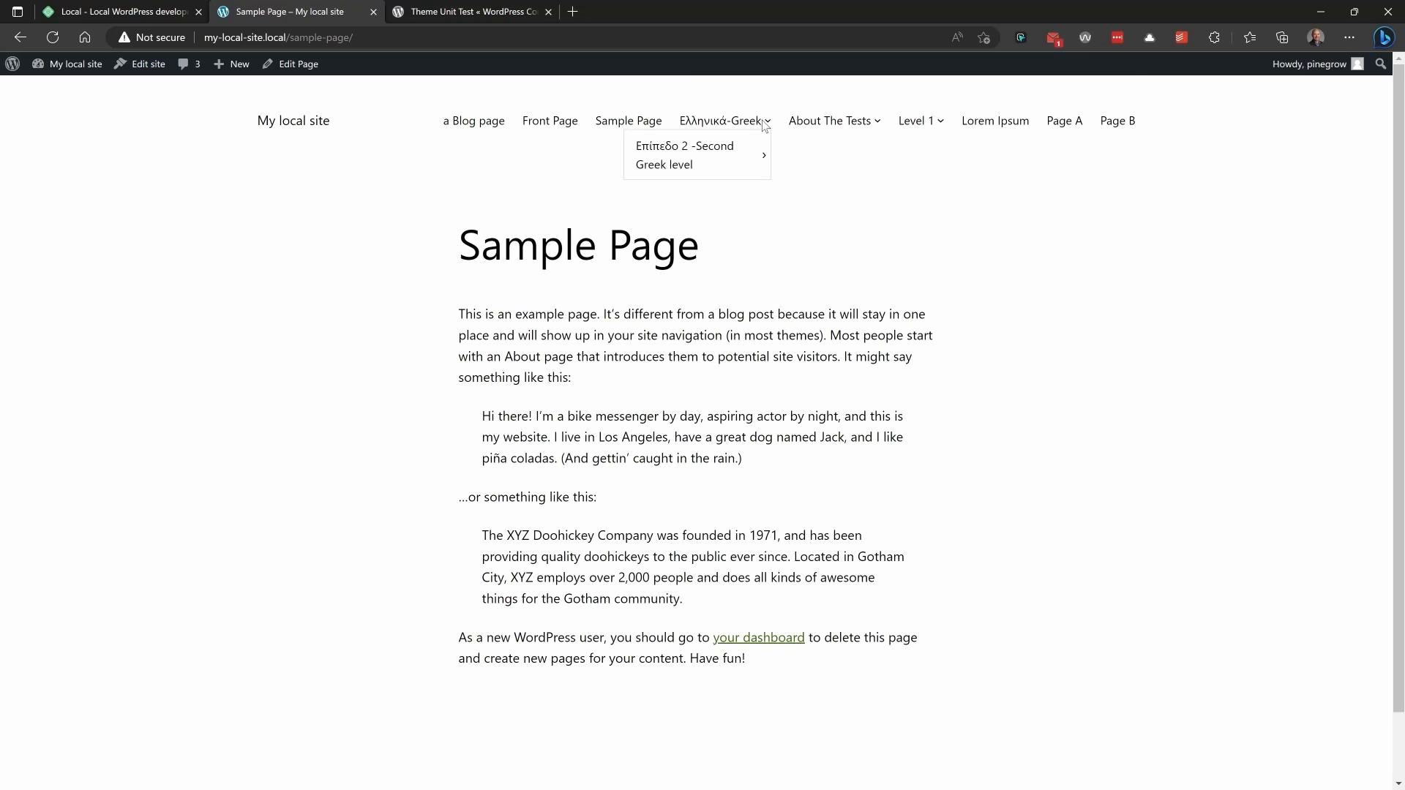
mouse_move(833, 130)
left_click(812, 192)
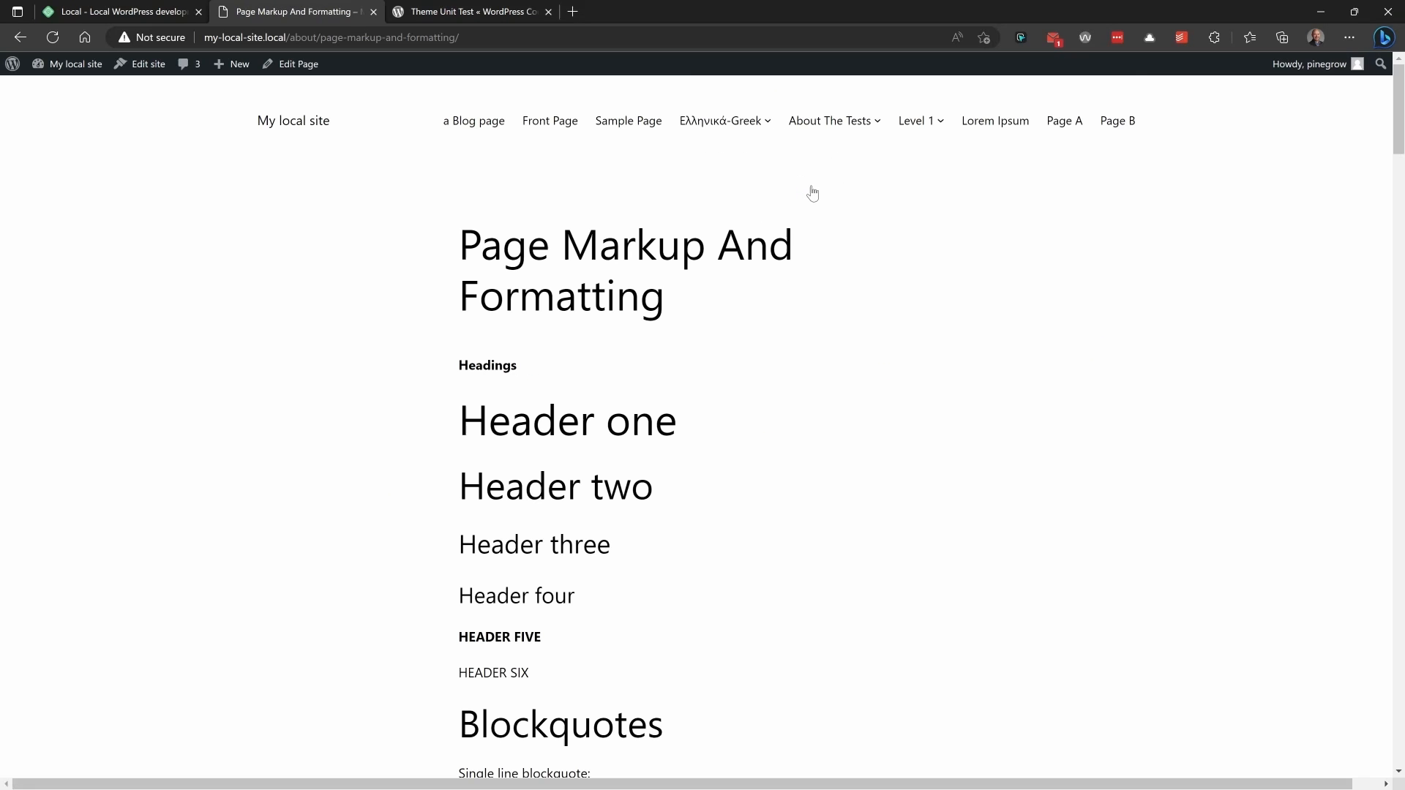
left_click(280, 126)
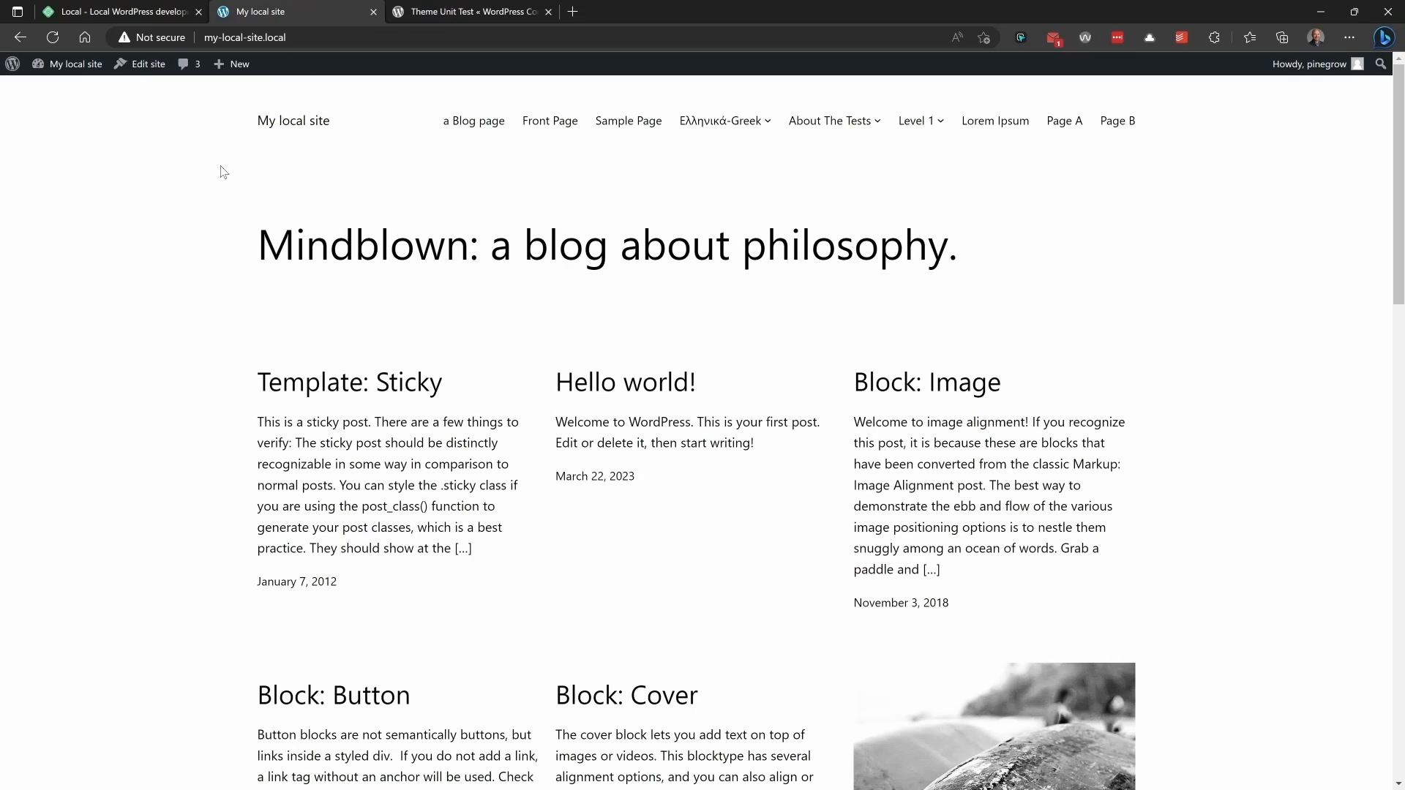
- Look over the home page posts and examine the content of the Block: Button post
scroll(439, 277, "down", 9)
scroll(443, 278, "up", 4)
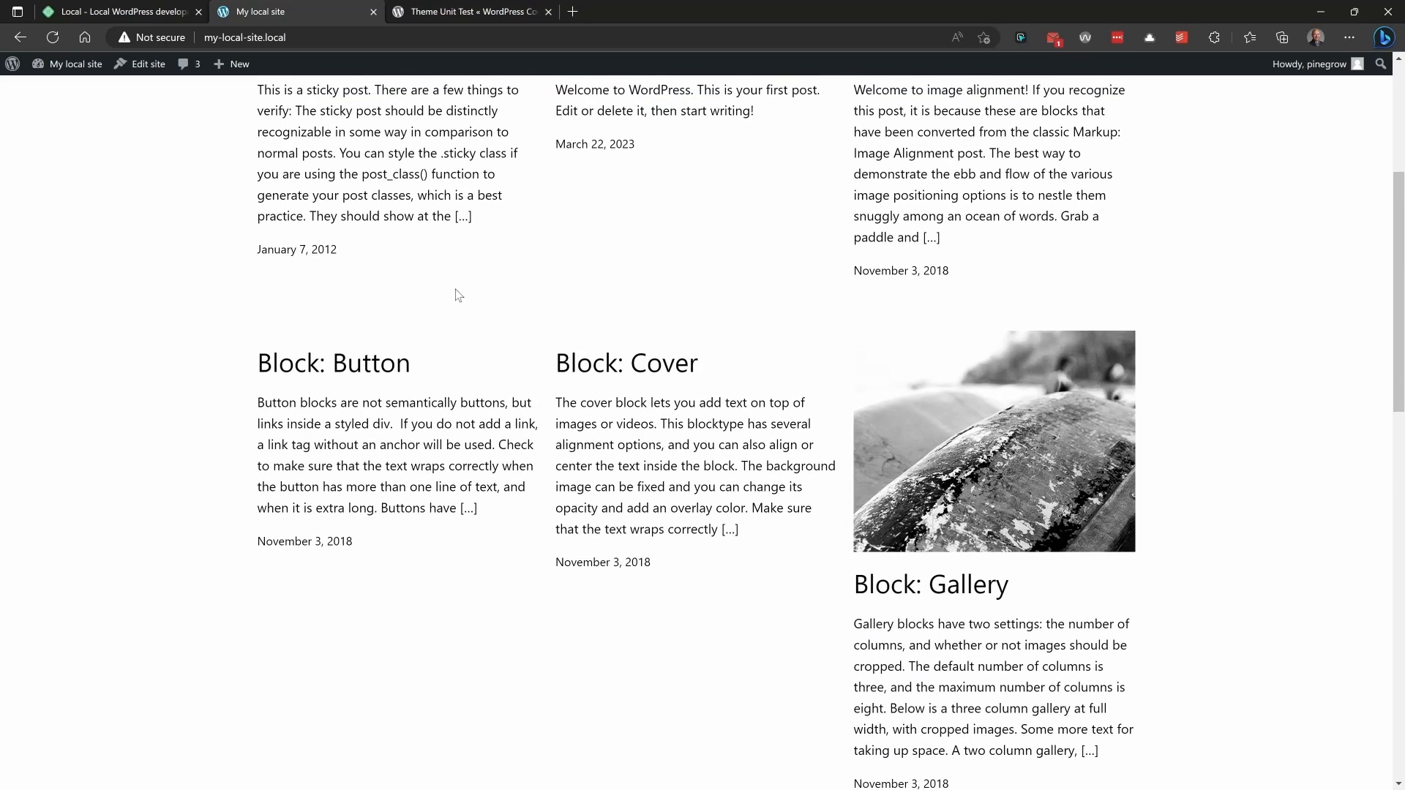
scroll(512, 300, "down", 1)
left_click(351, 256)
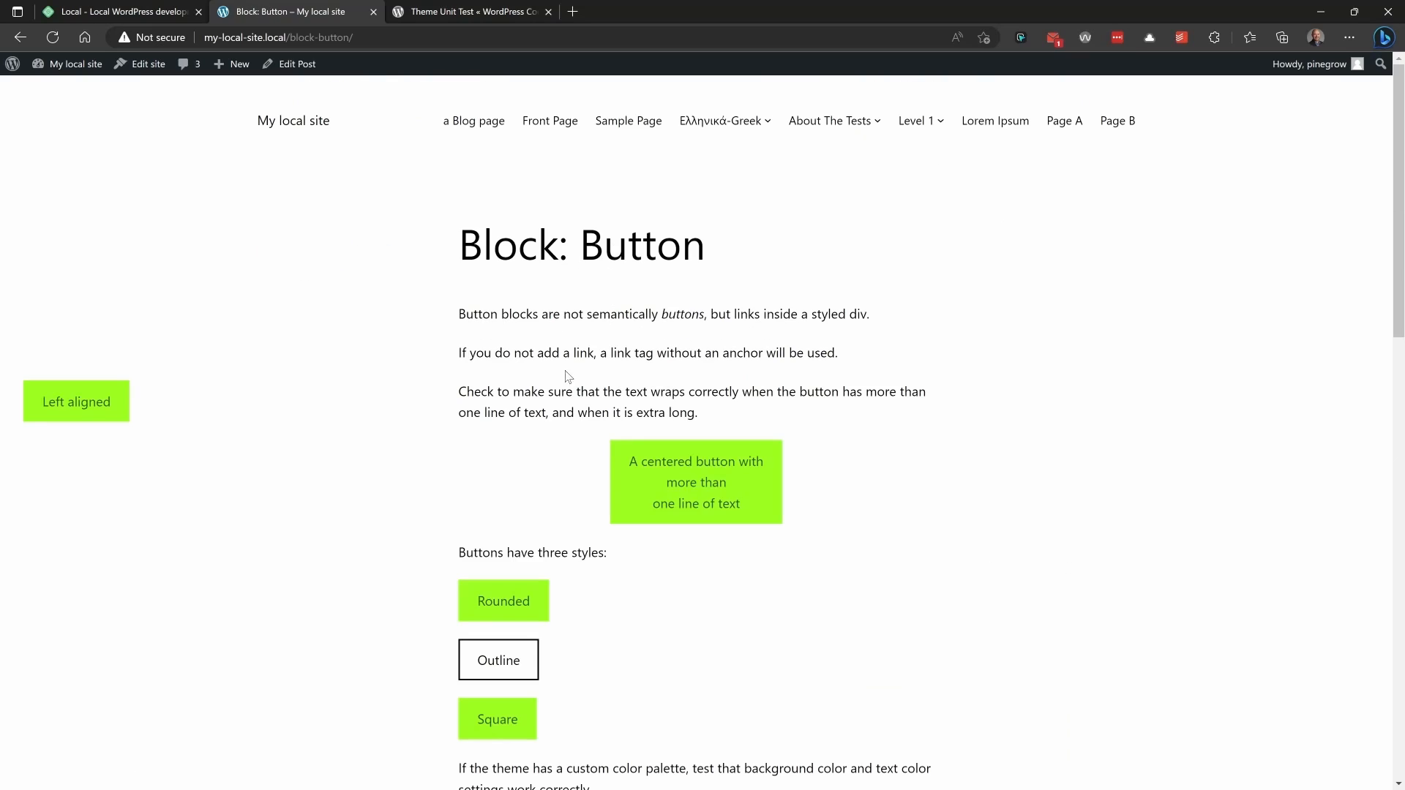
scroll(569, 530, "down", 5)
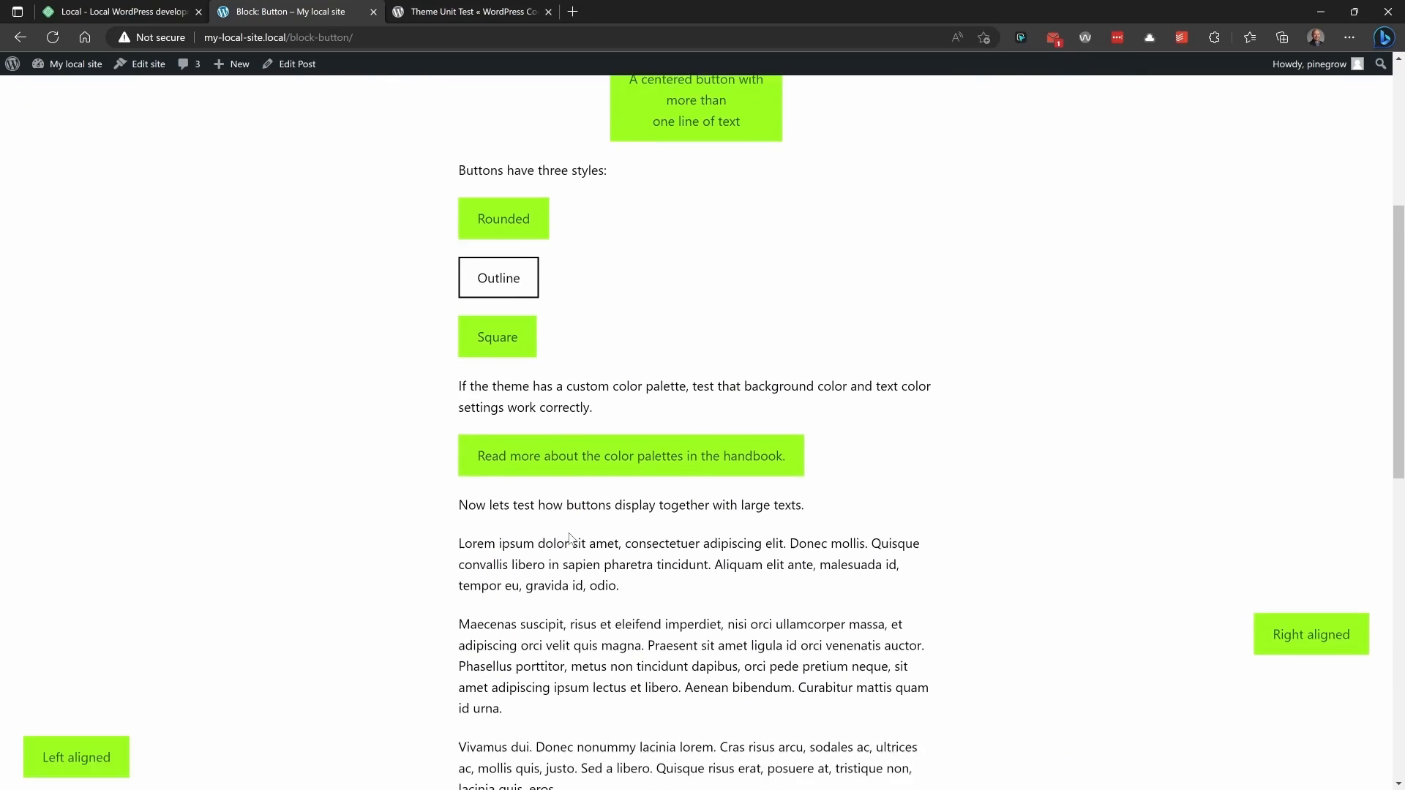
scroll(570, 532, "up", 6)
- Check the Level 1 submenu and view the Lorem Ipsum, Page A and Sample Page pages
mouse_move(915, 121)
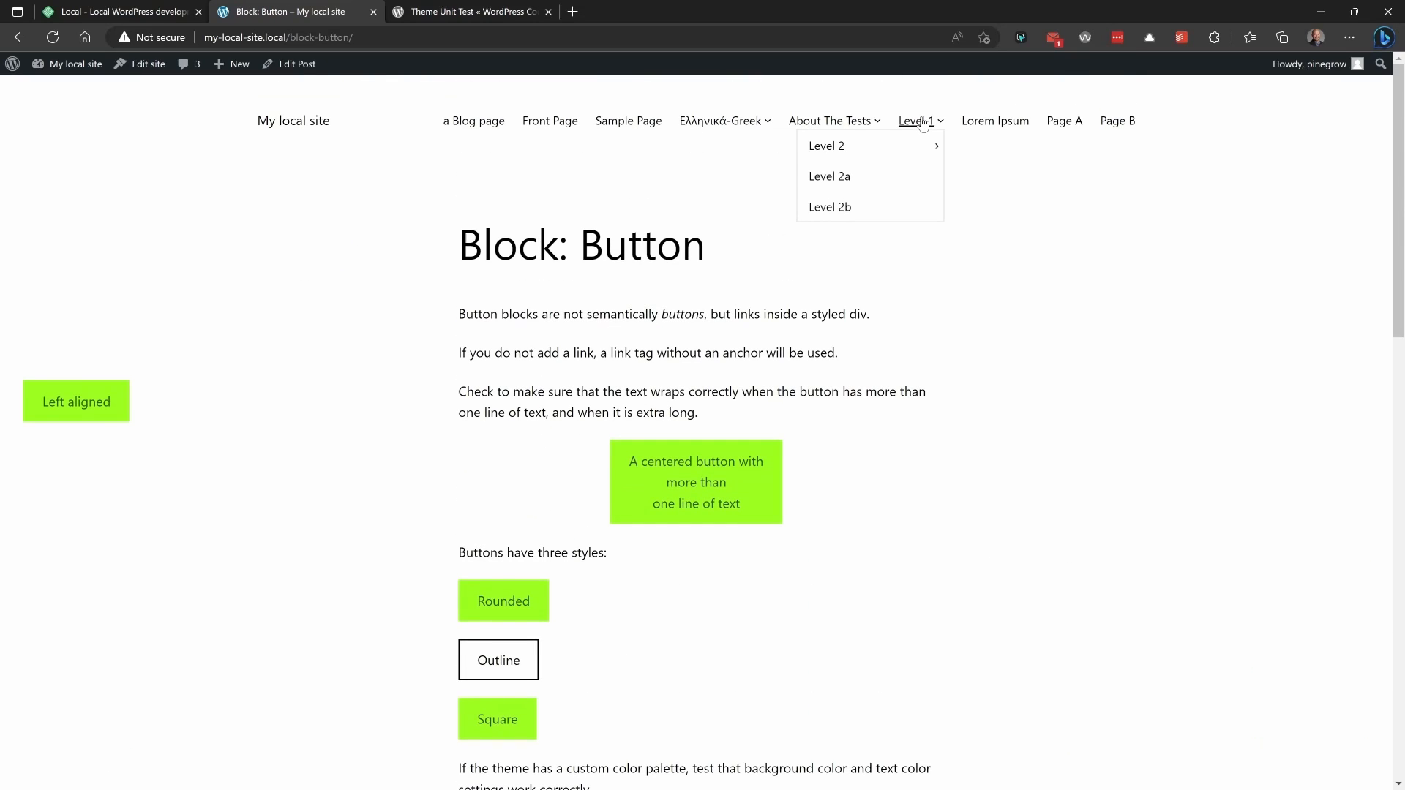
mouse_move(915, 156)
left_click(992, 124)
left_click(1066, 122)
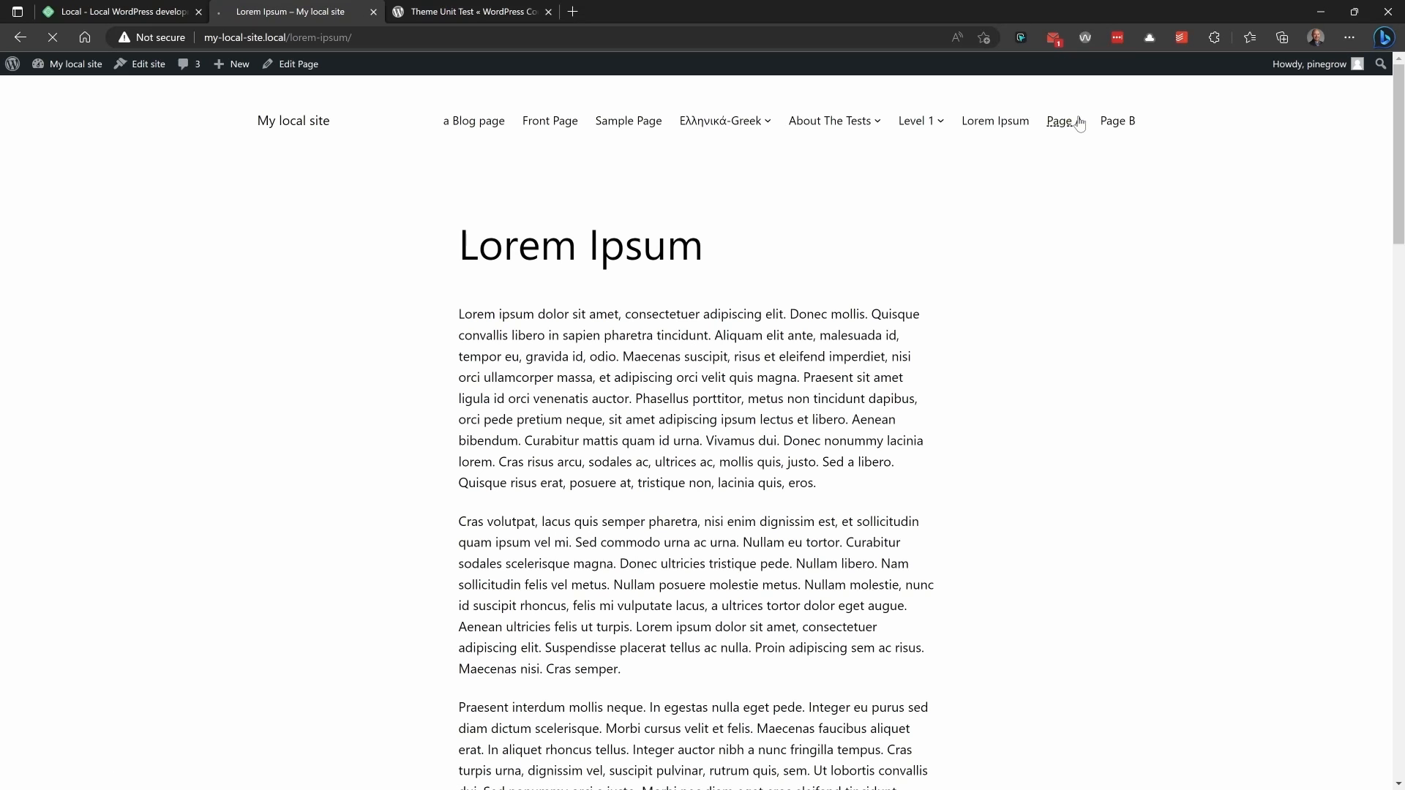
scroll(755, 308, "down", 1)
scroll(755, 309, "up", 1)
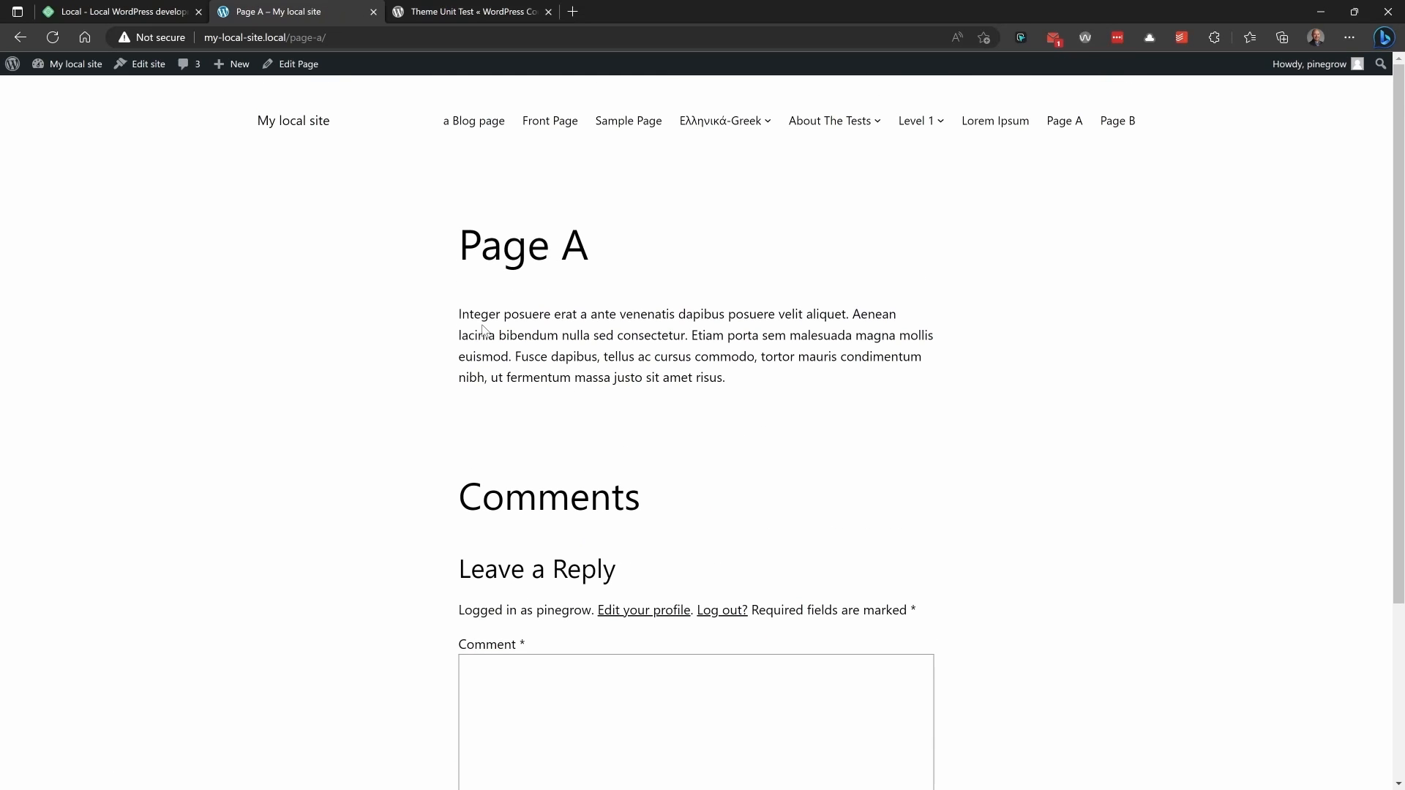
left_click(631, 124)
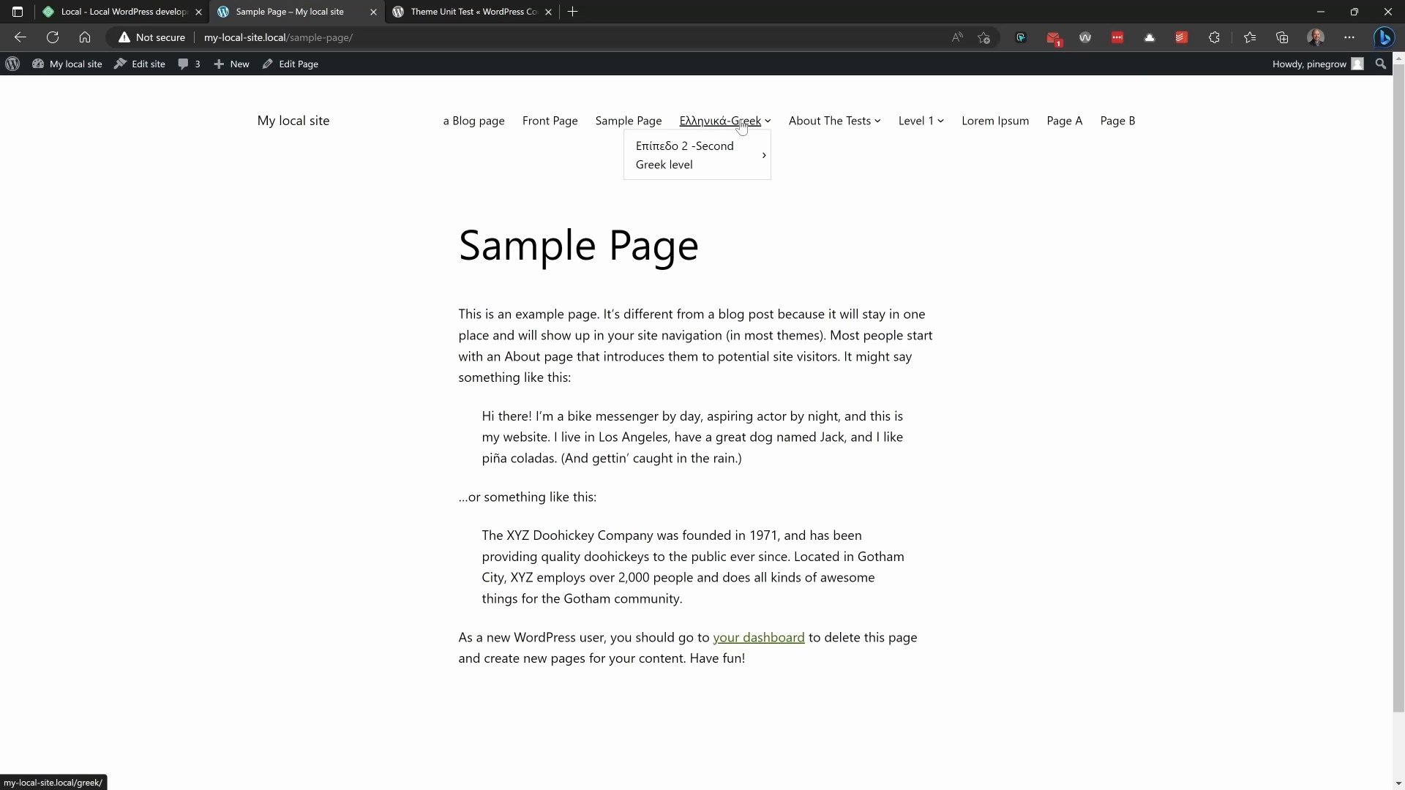
- Visit the Page Image Alignment page under About The Tests and examine its images from start to end
mouse_move(834, 124)
left_click(817, 148)
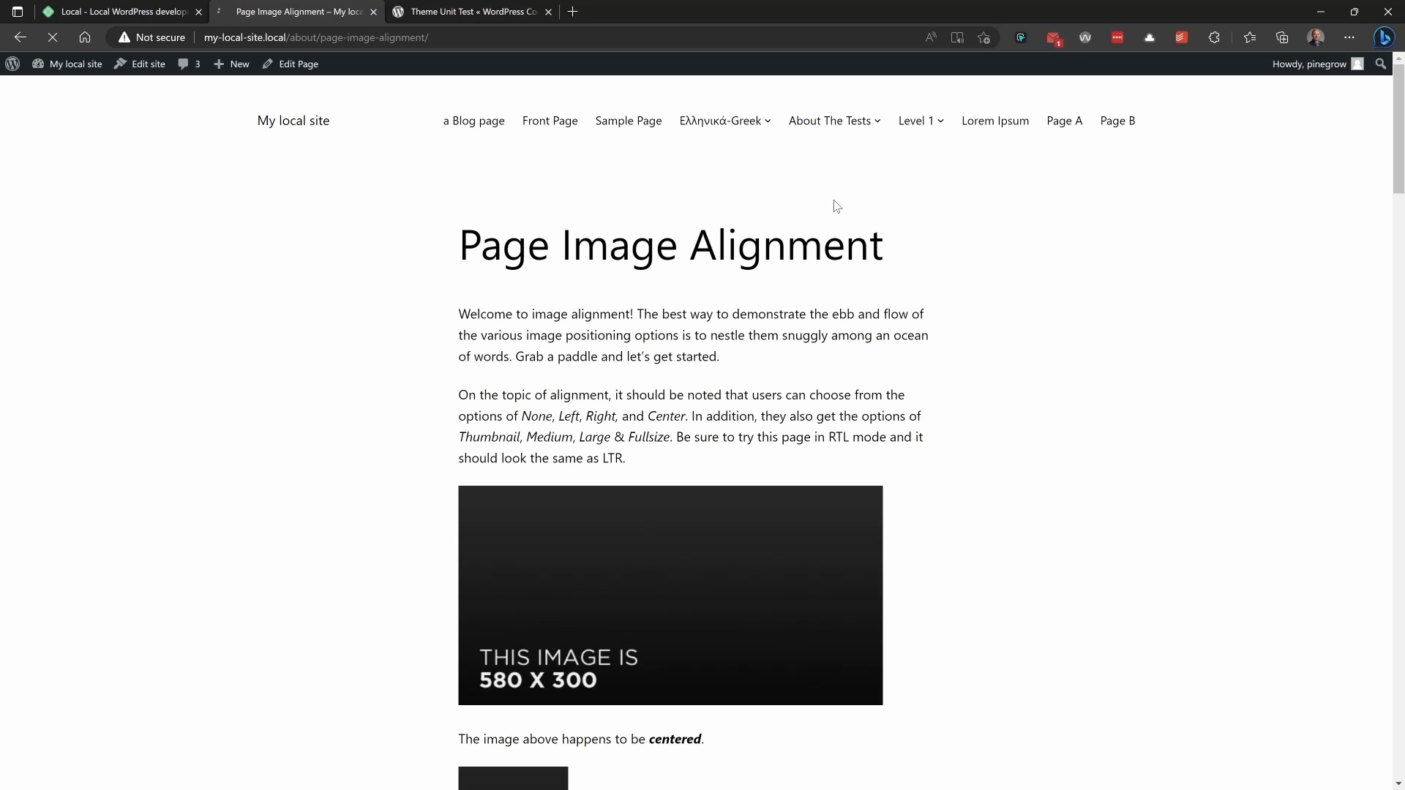
scroll(838, 274, "down", 12)
scroll(838, 276, "up", 10)
scroll(651, 304, "down", 18)
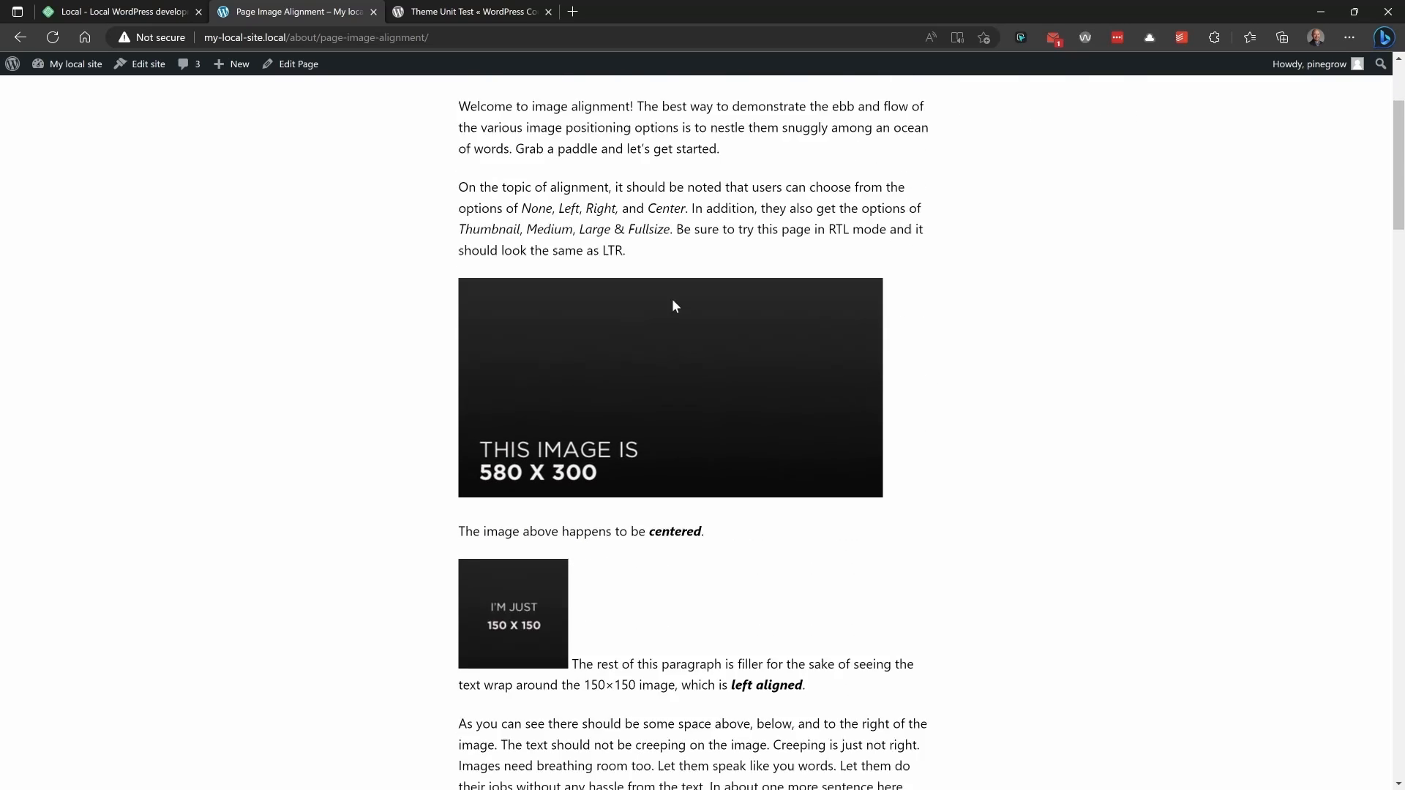
scroll(673, 300, "down", 20)
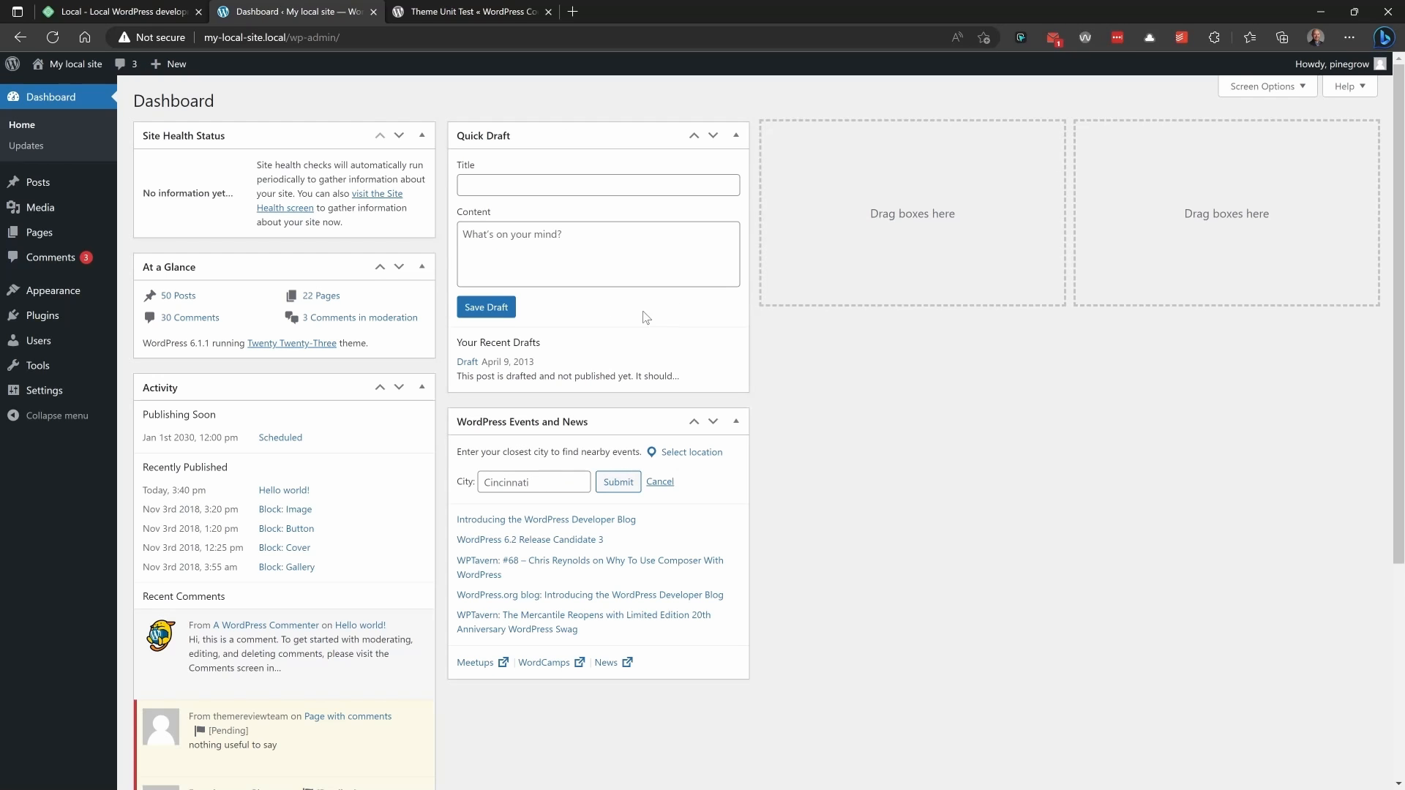
- Visit pinegrow.com, download the Pinegrow plugin for WordPress (ZIP) and save it in the nocodetheme folder
left_click(515, 12)
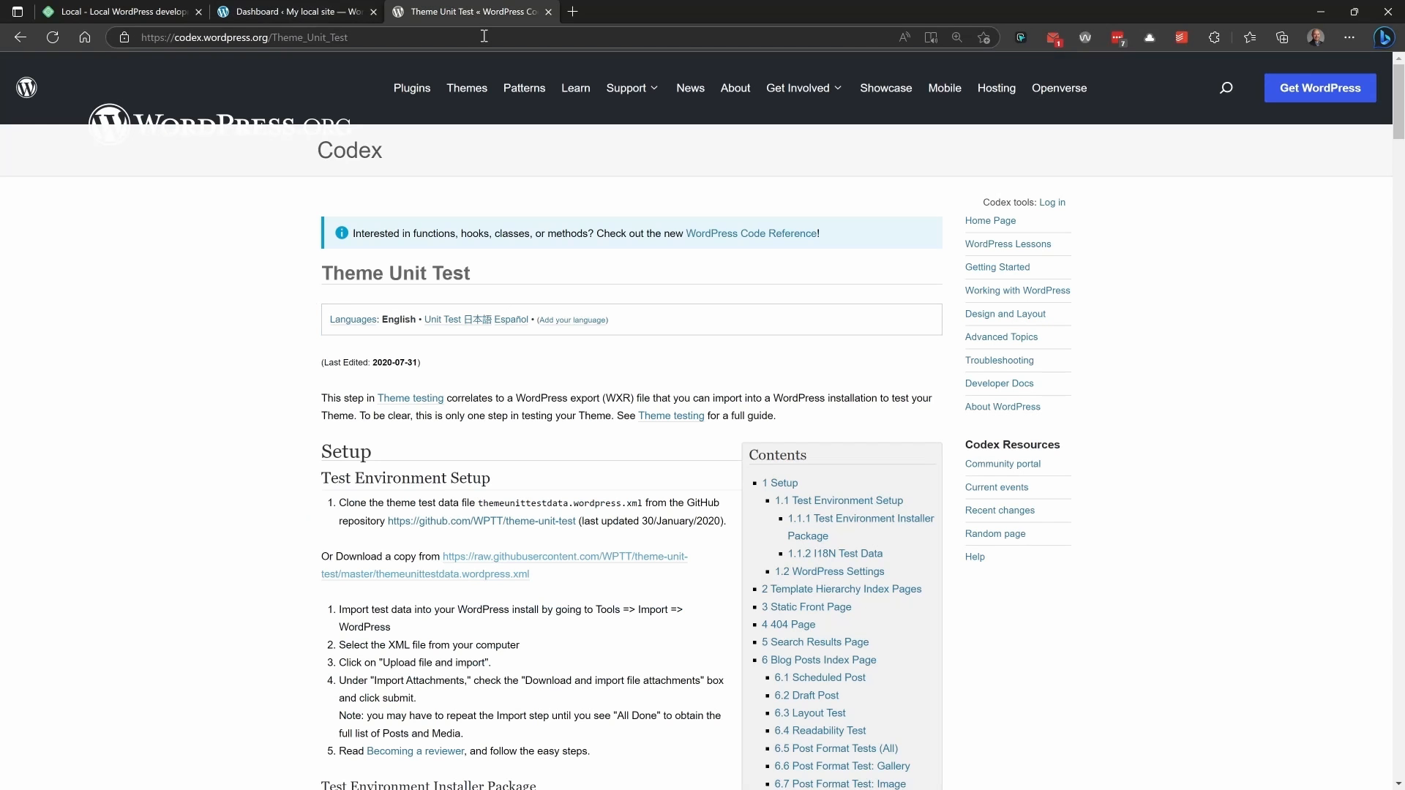
left_click(483, 36)
type("pinegrow.com")
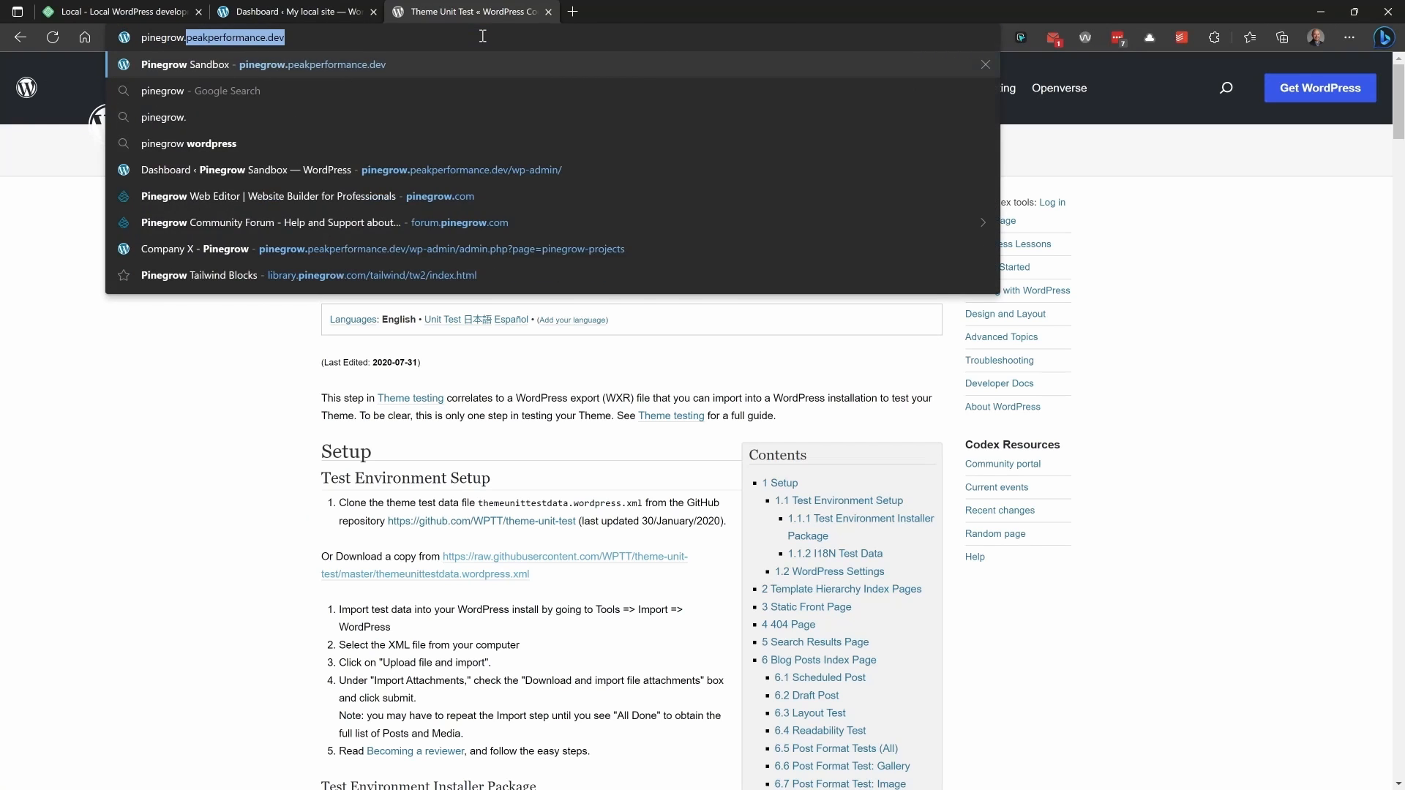
key("Return")
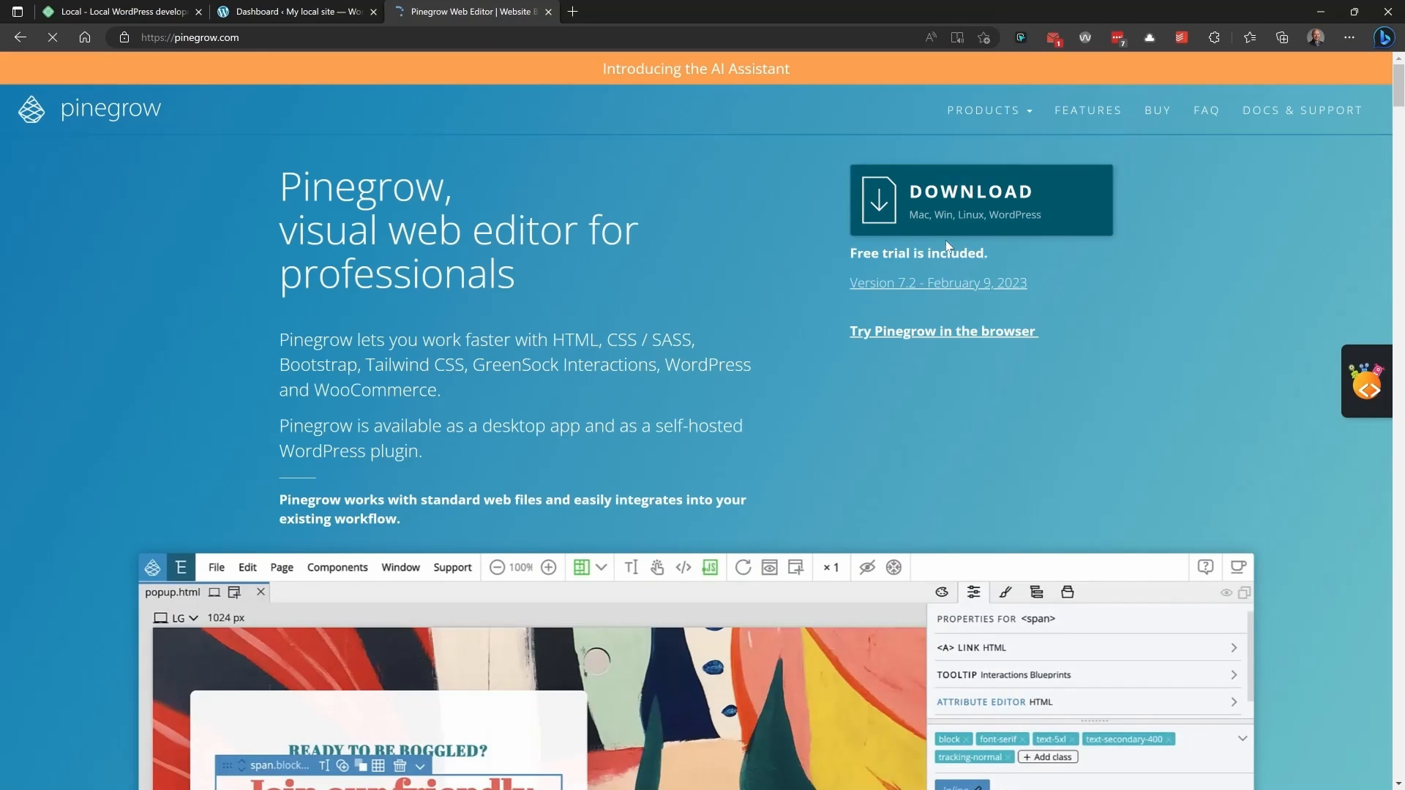
left_click(975, 203)
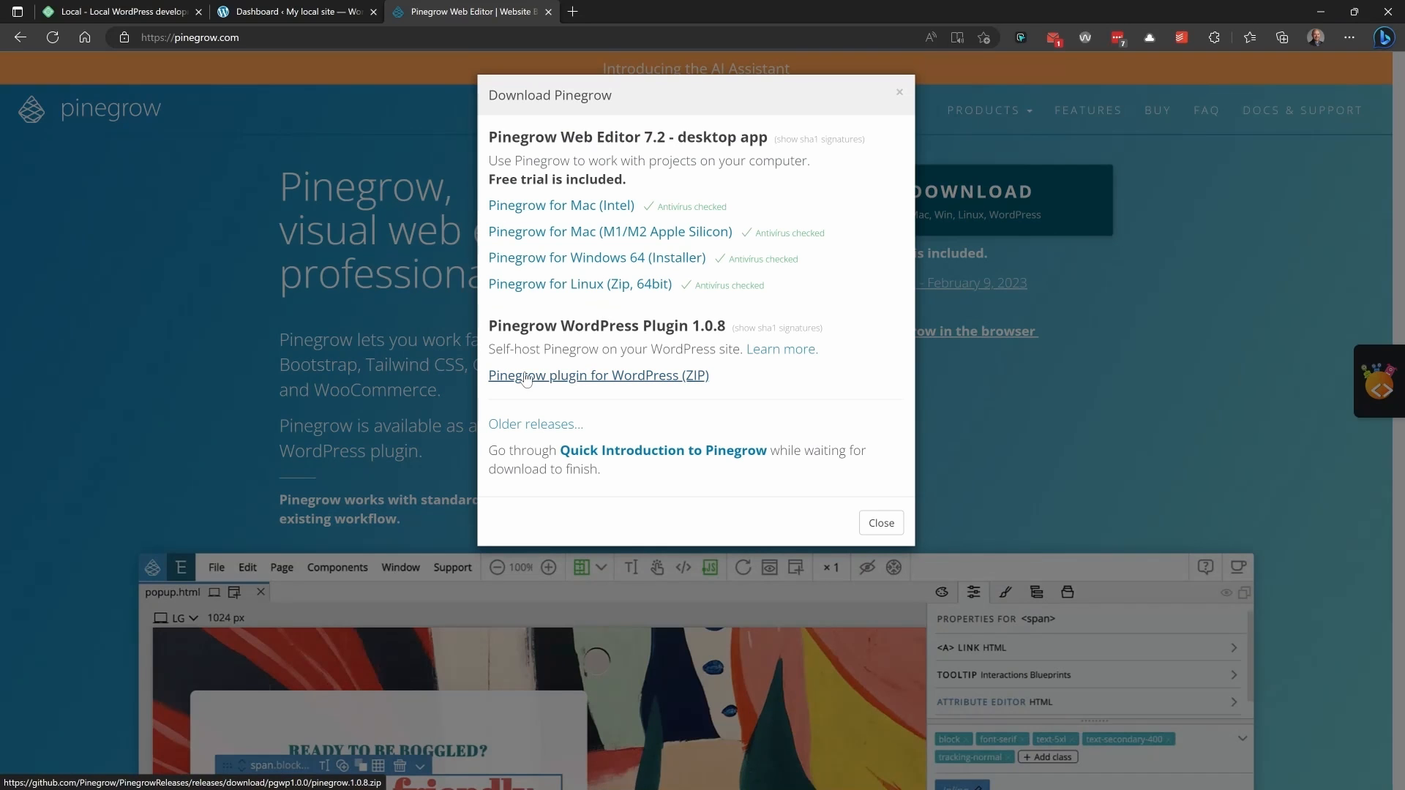
left_click(626, 376)
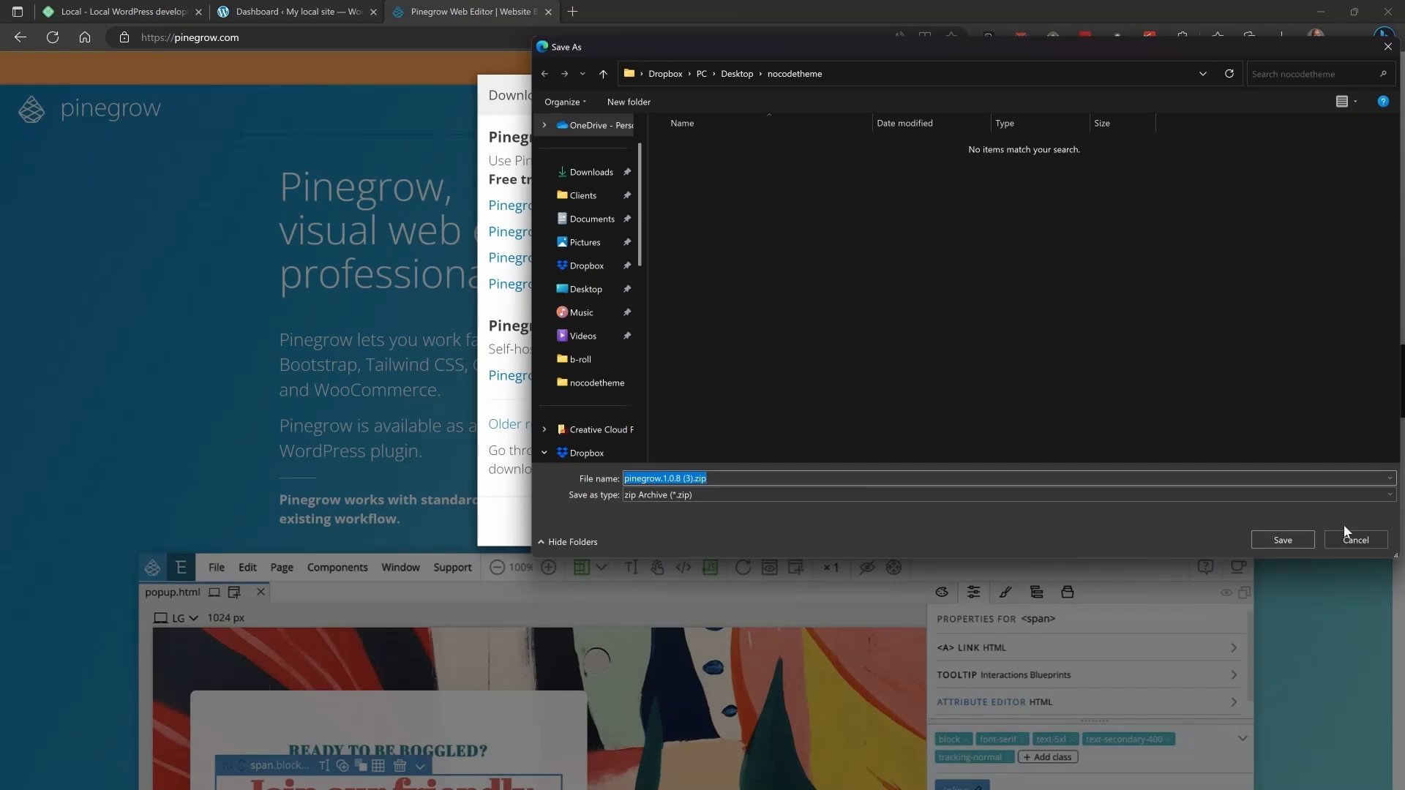
left_click(1284, 544)
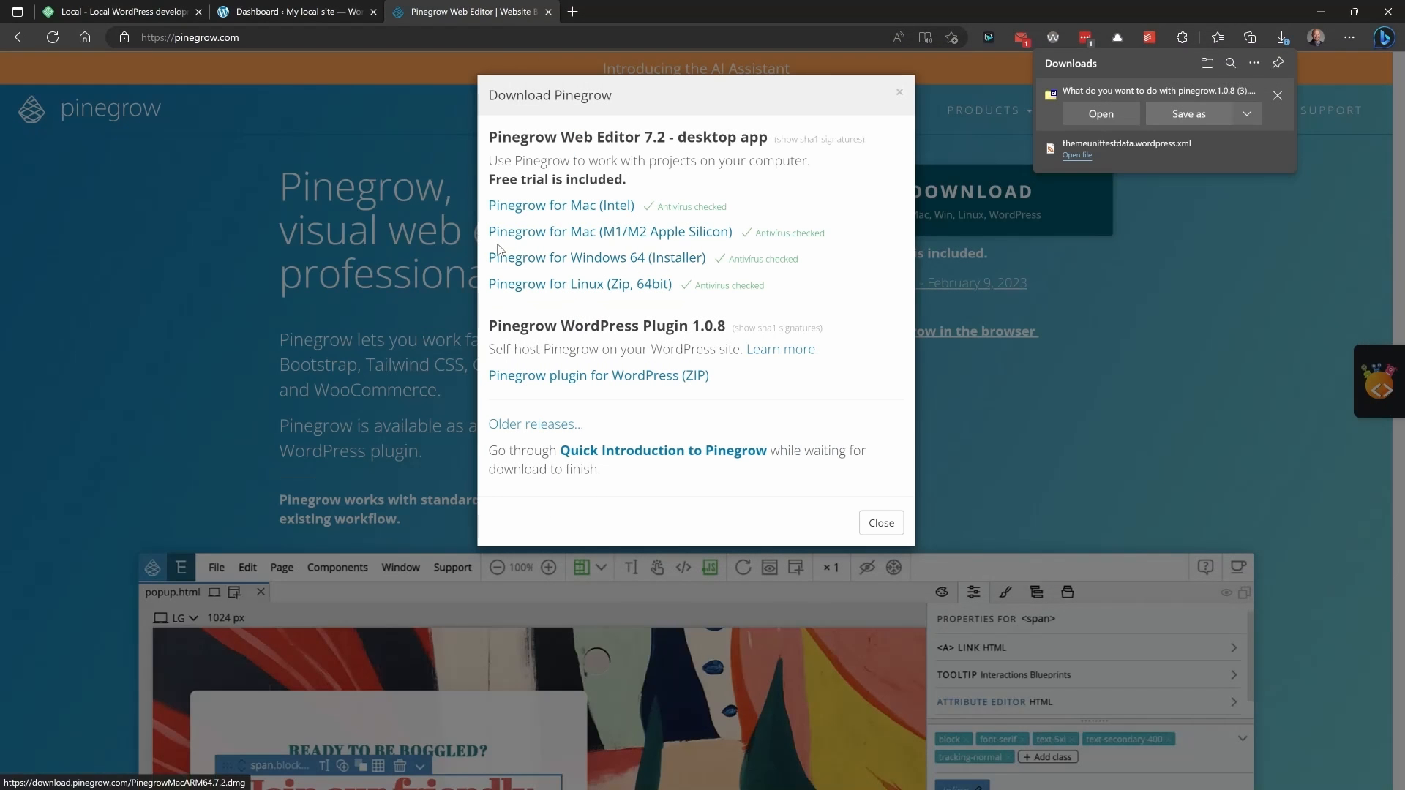
- Upload the downloaded Pinegrow plugin ZIP to the local WordPress site, install it and activate it
left_click(275, 16)
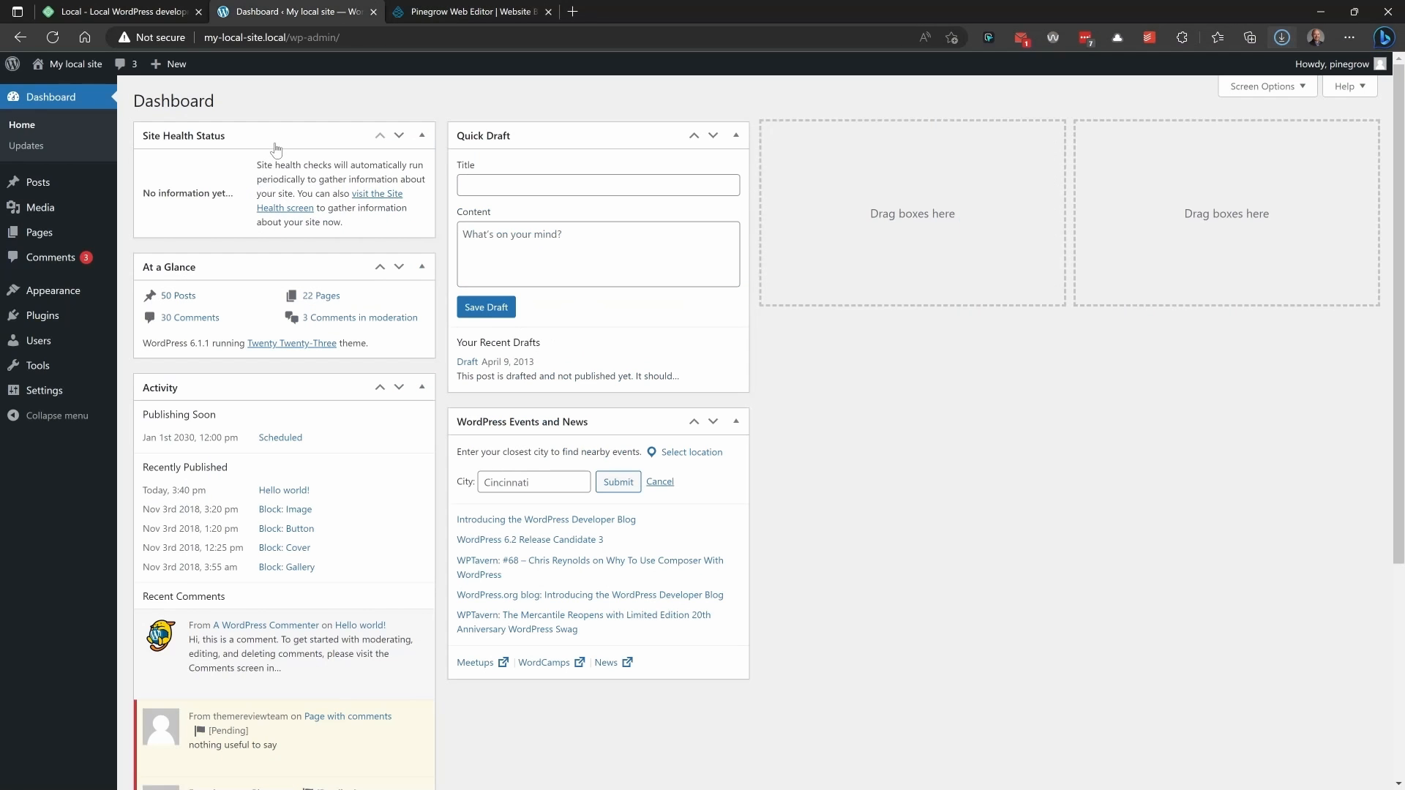
mouse_move(46, 323)
left_click(146, 338)
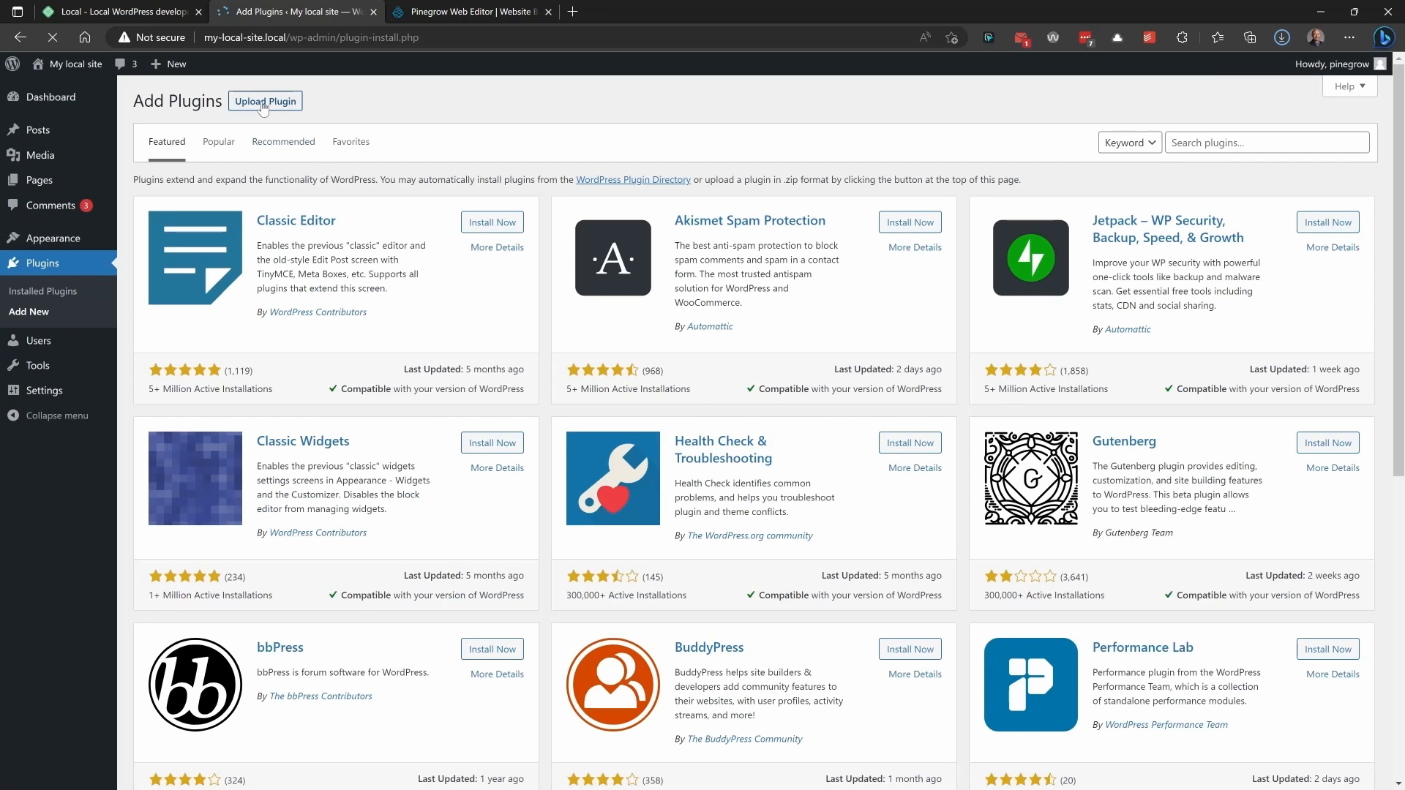
left_click(265, 101)
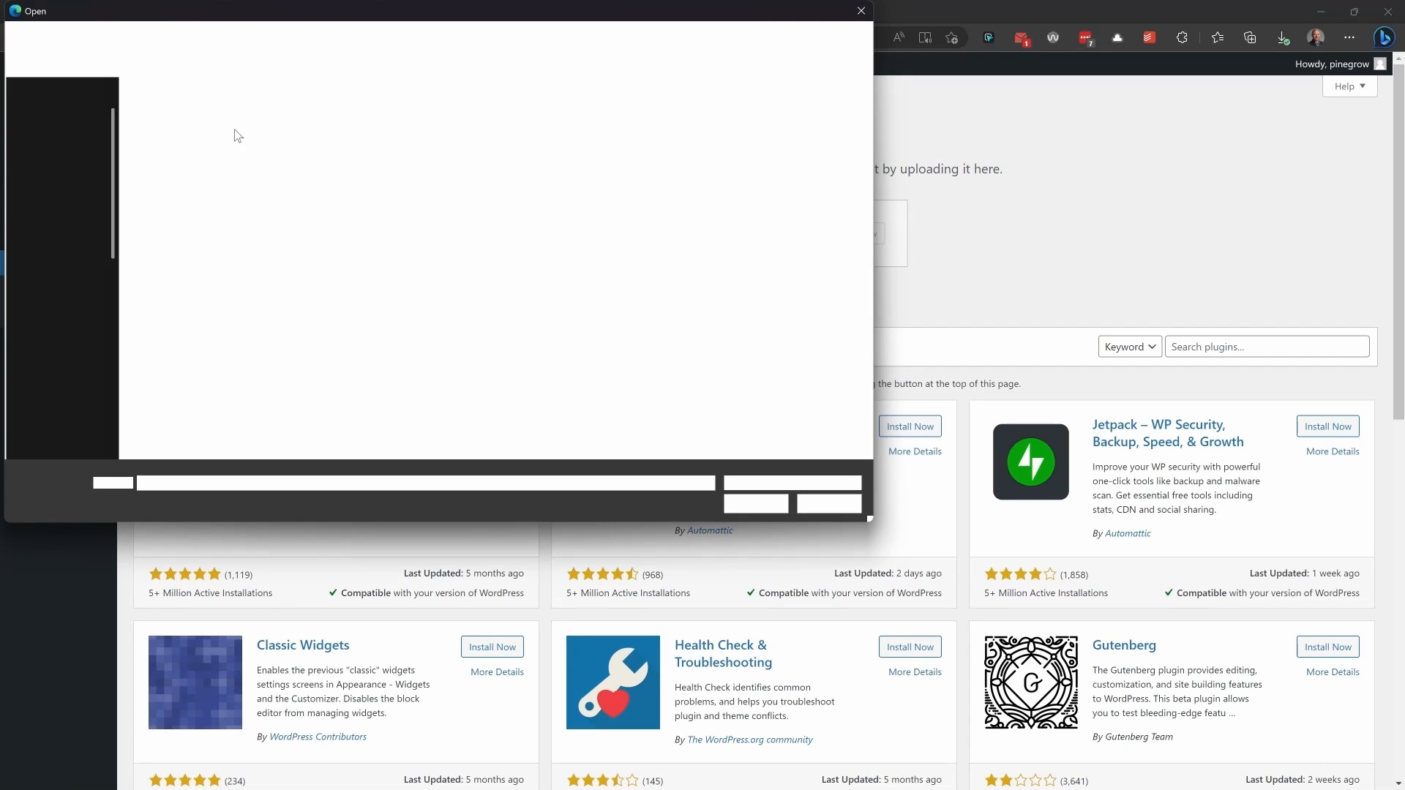
double_click(206, 112)
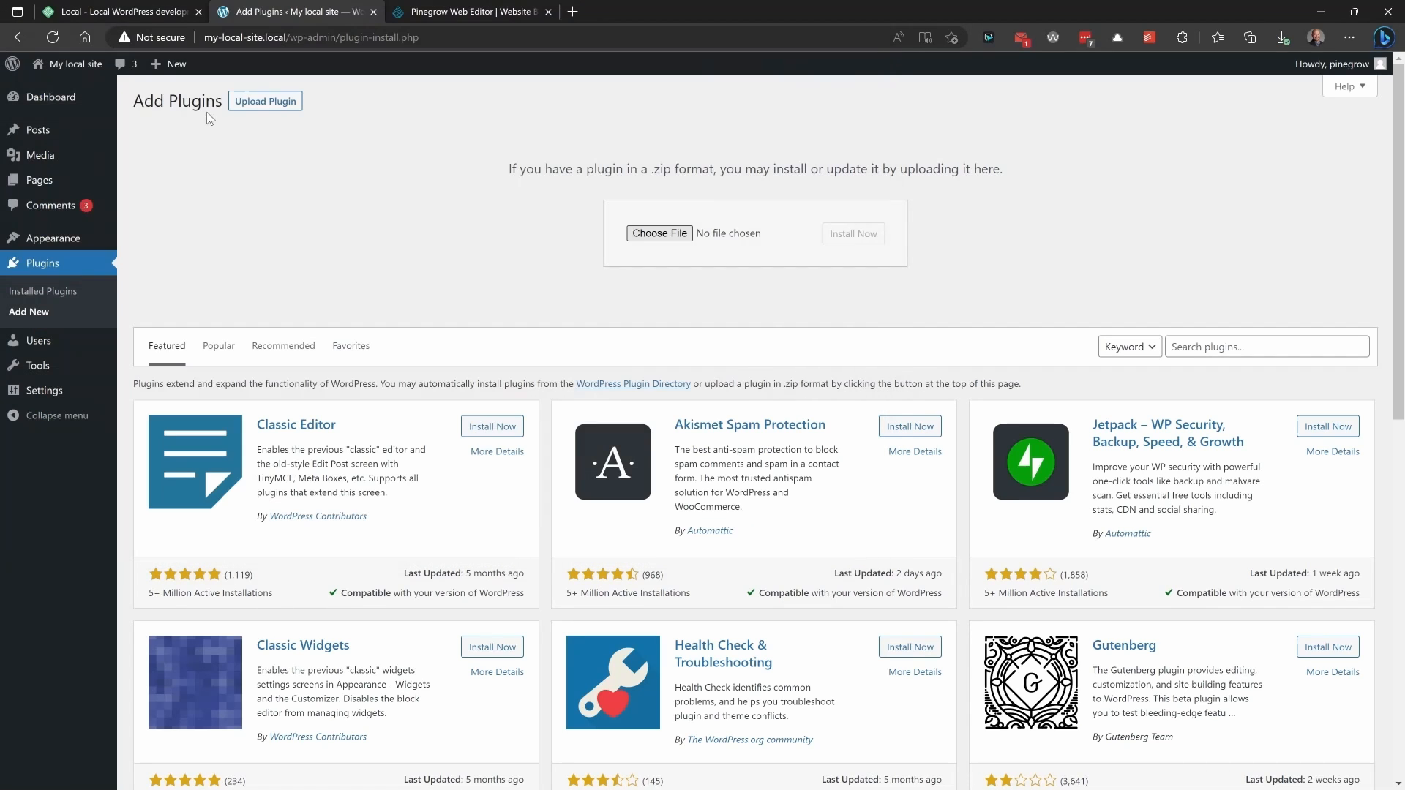
left_click(853, 233)
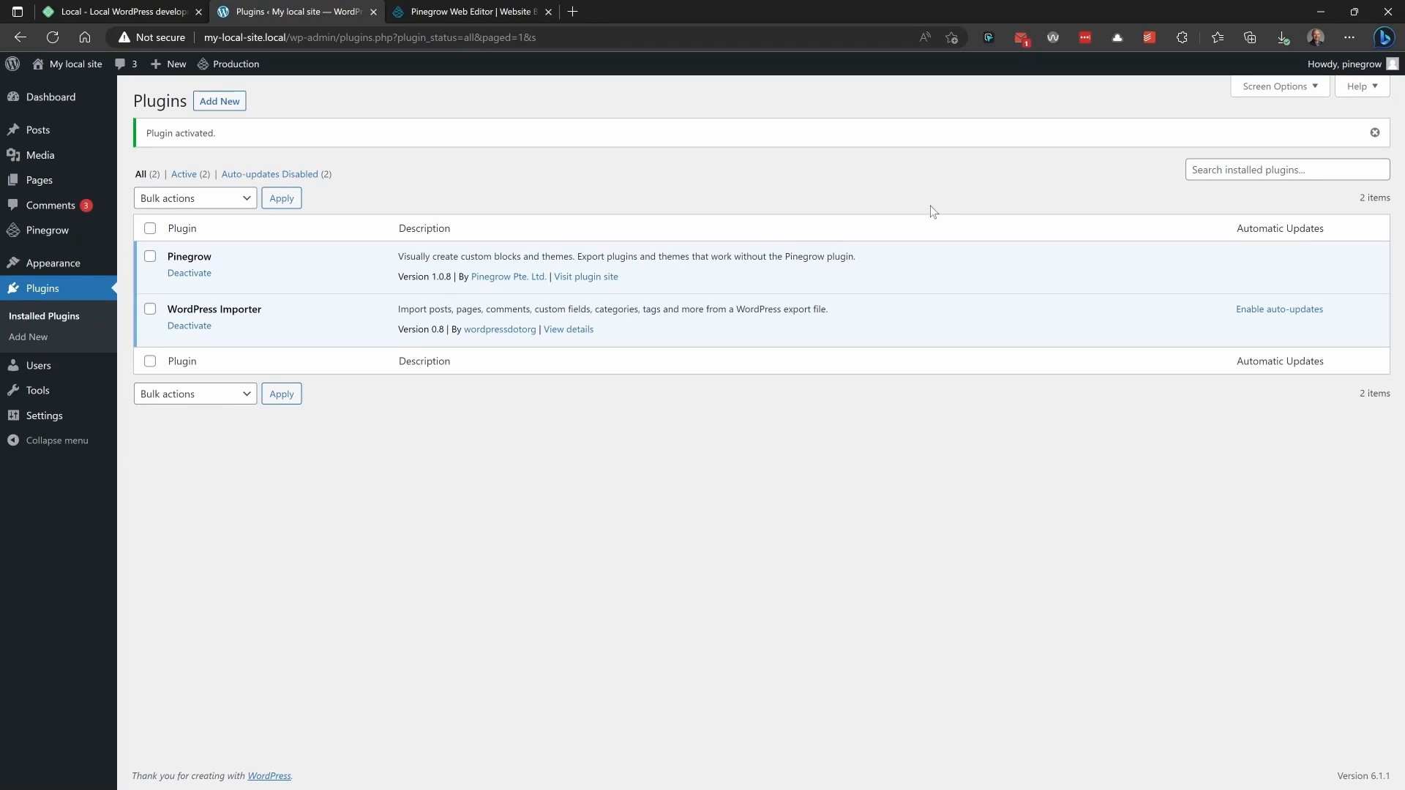
- Review the Email and Serial code fields in Pinegrow's license settings, and deactivate the Pinegrow plugin from the installed plugins
mouse_move(45, 231)
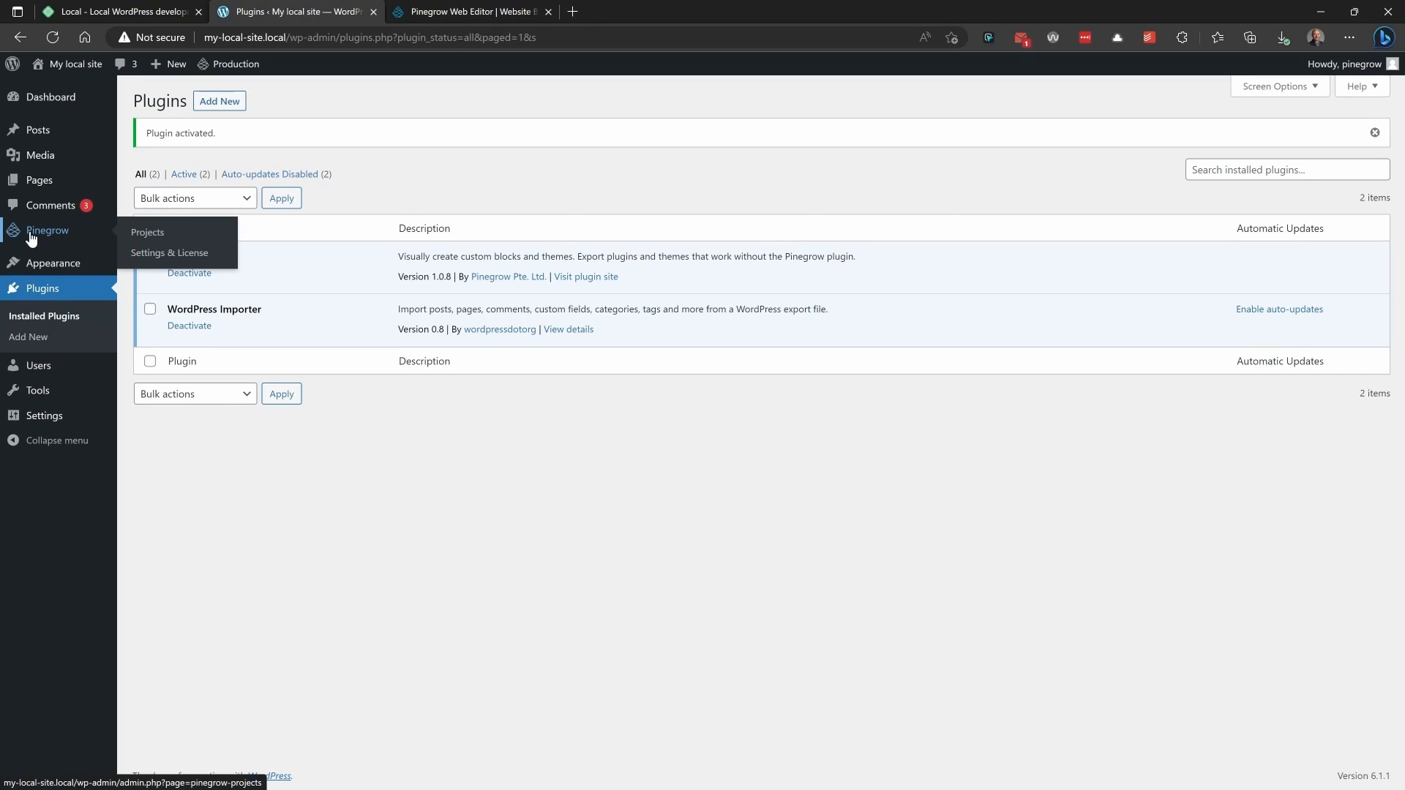
left_click(175, 253)
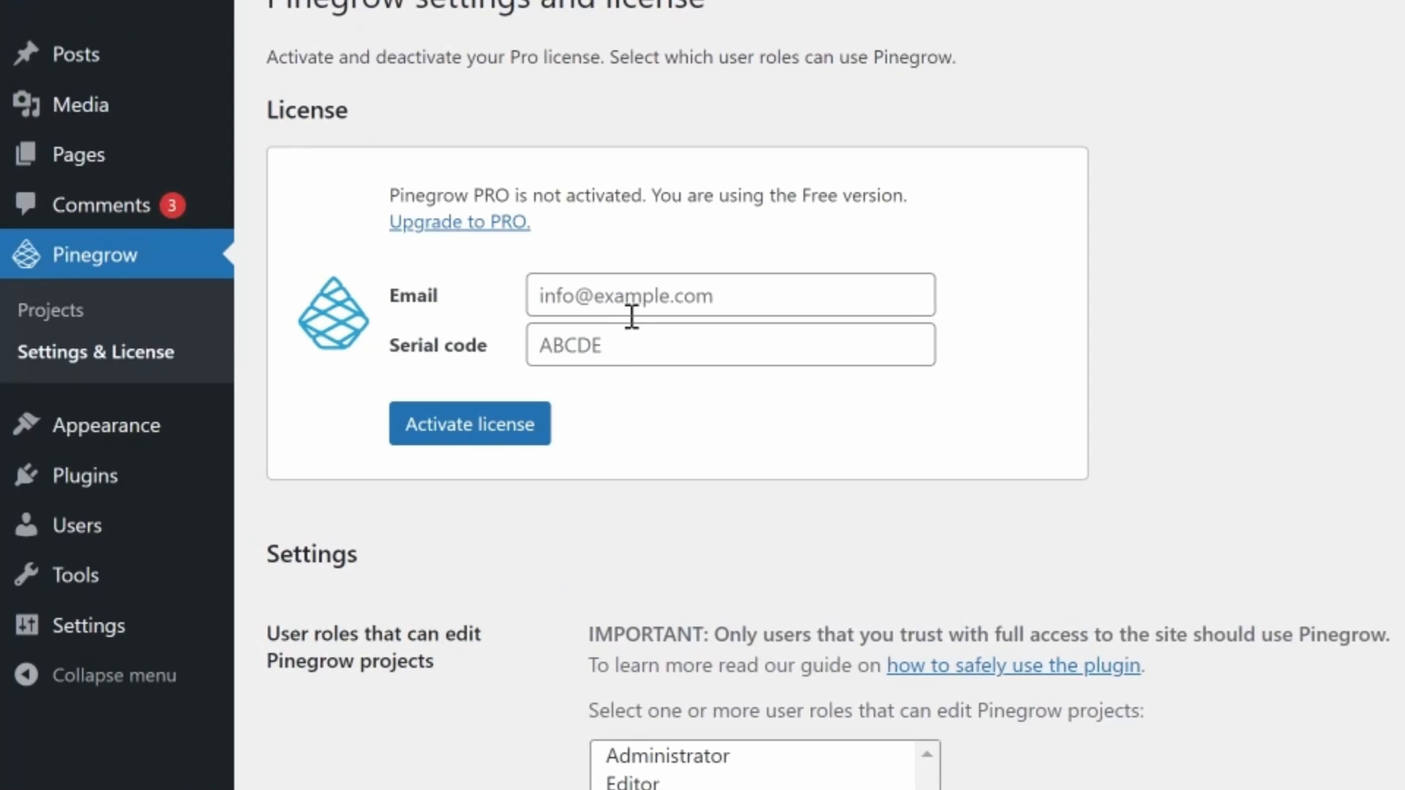
left_click(631, 313)
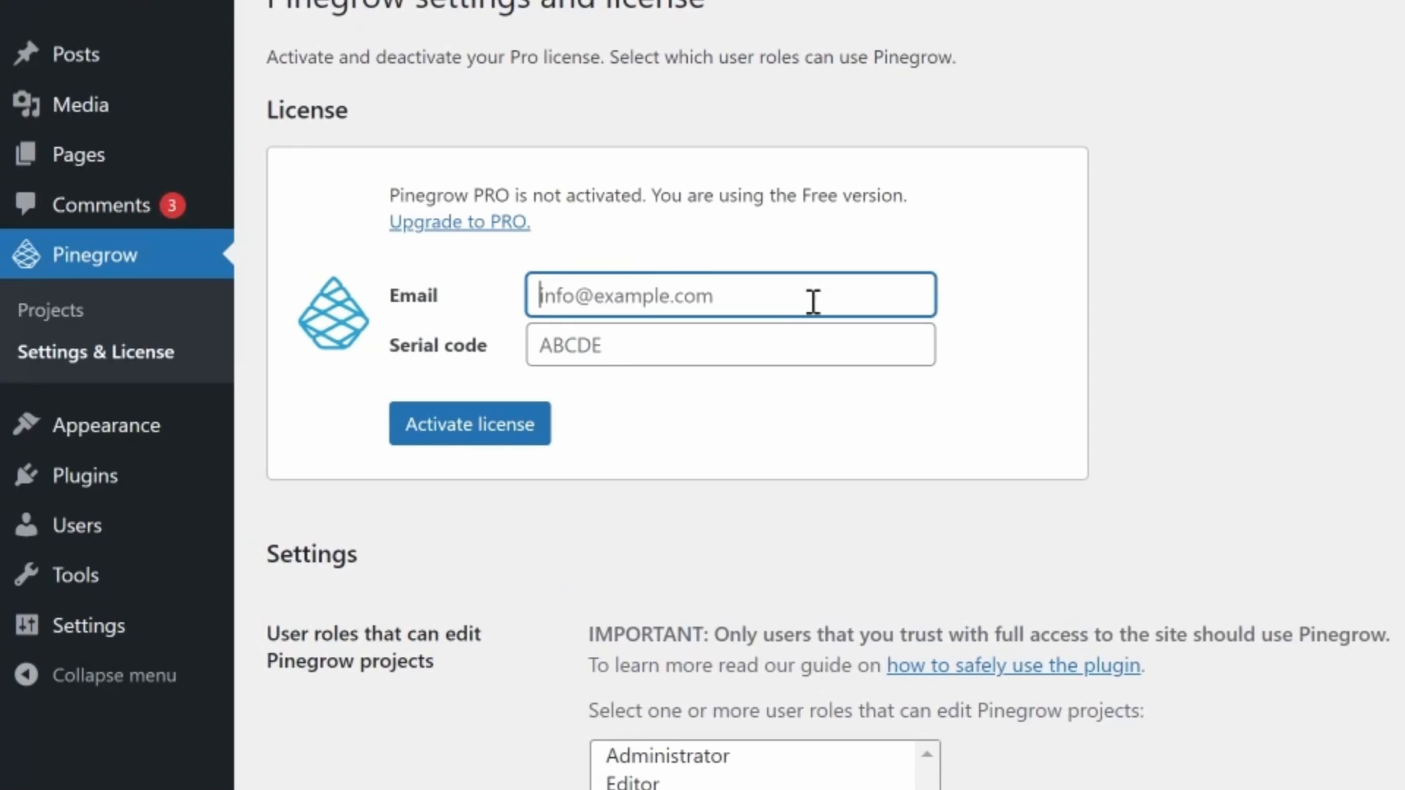
left_click(758, 341)
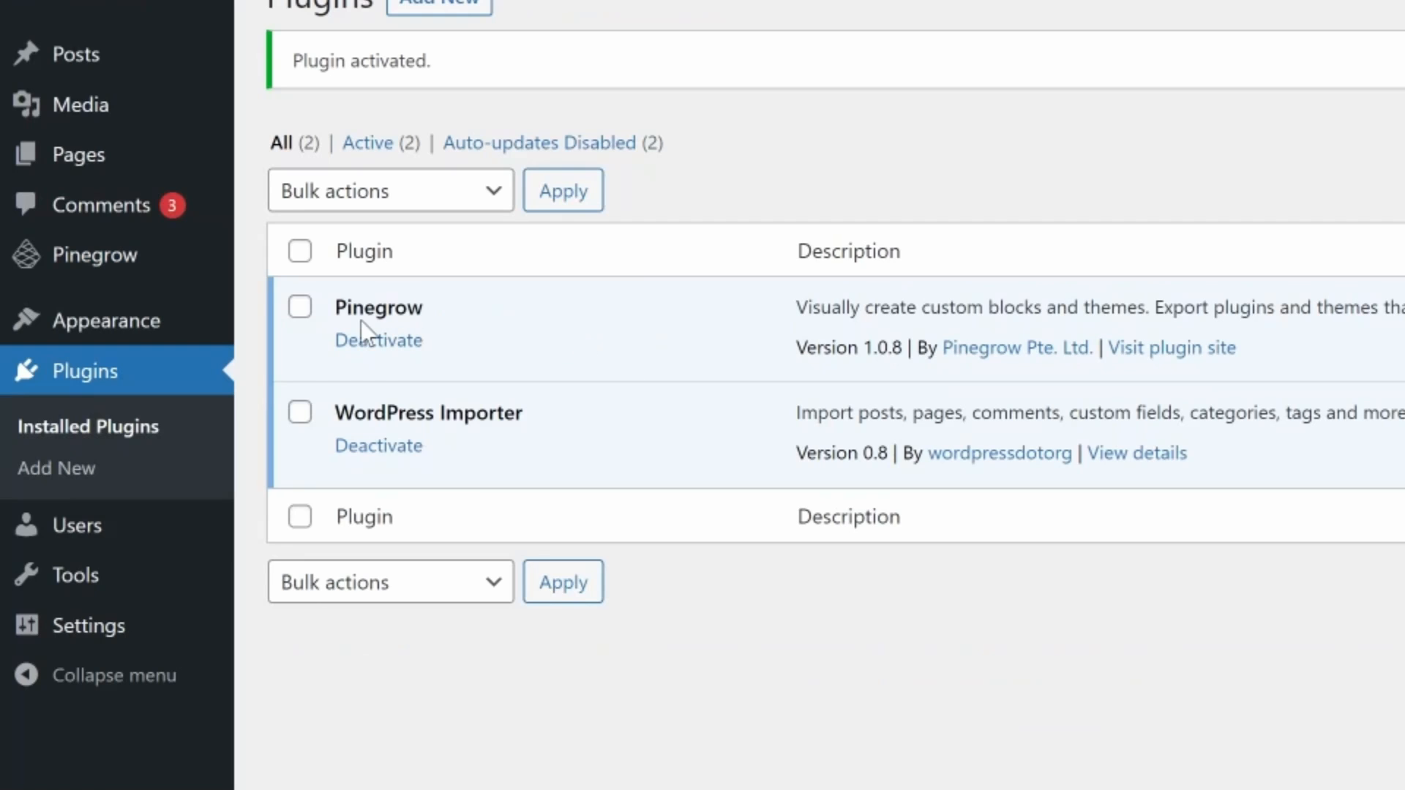
left_click(379, 340)
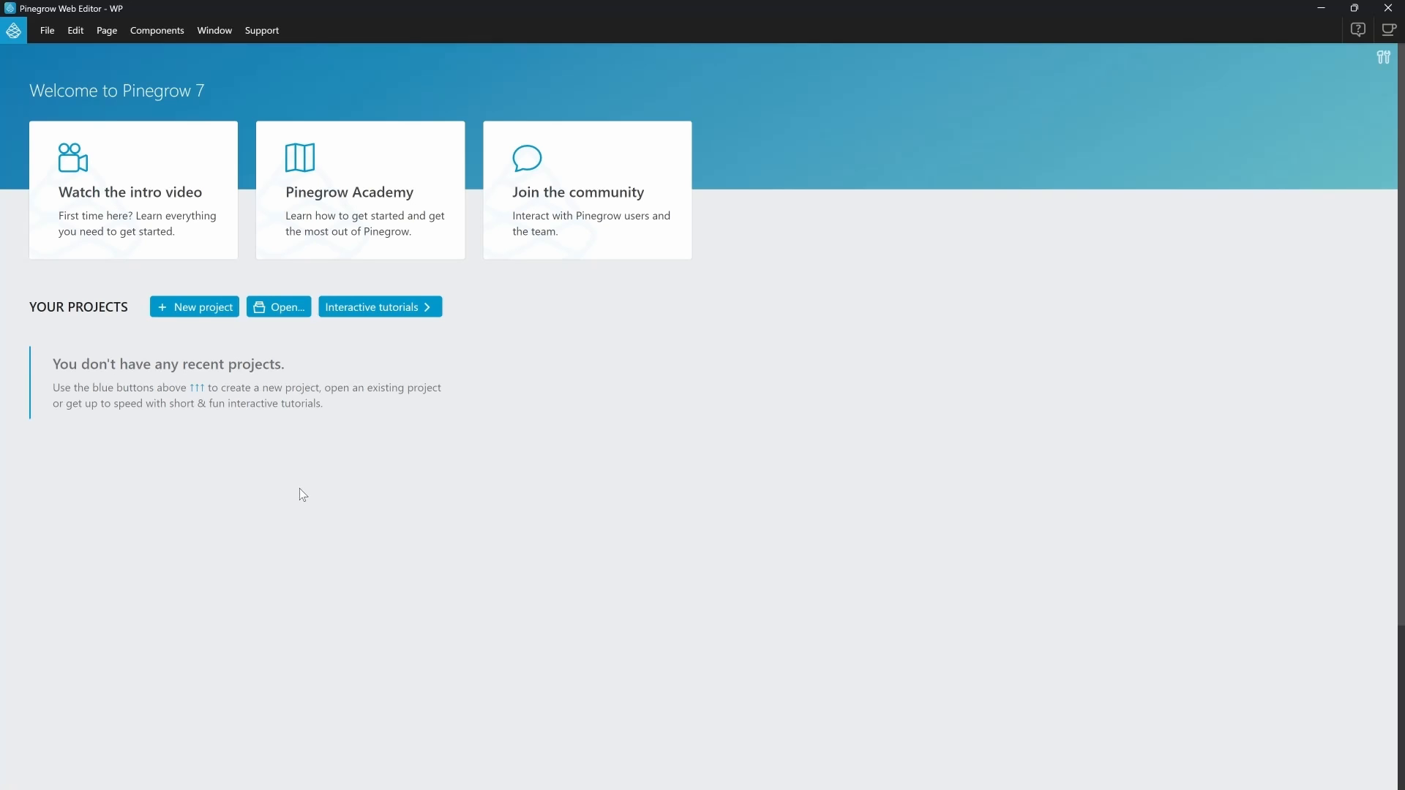
- In the Pinegrow Web Editor desktop app, look over the interactive tutorials and create a new project from the Plain HTML index.html template
left_click(379, 308)
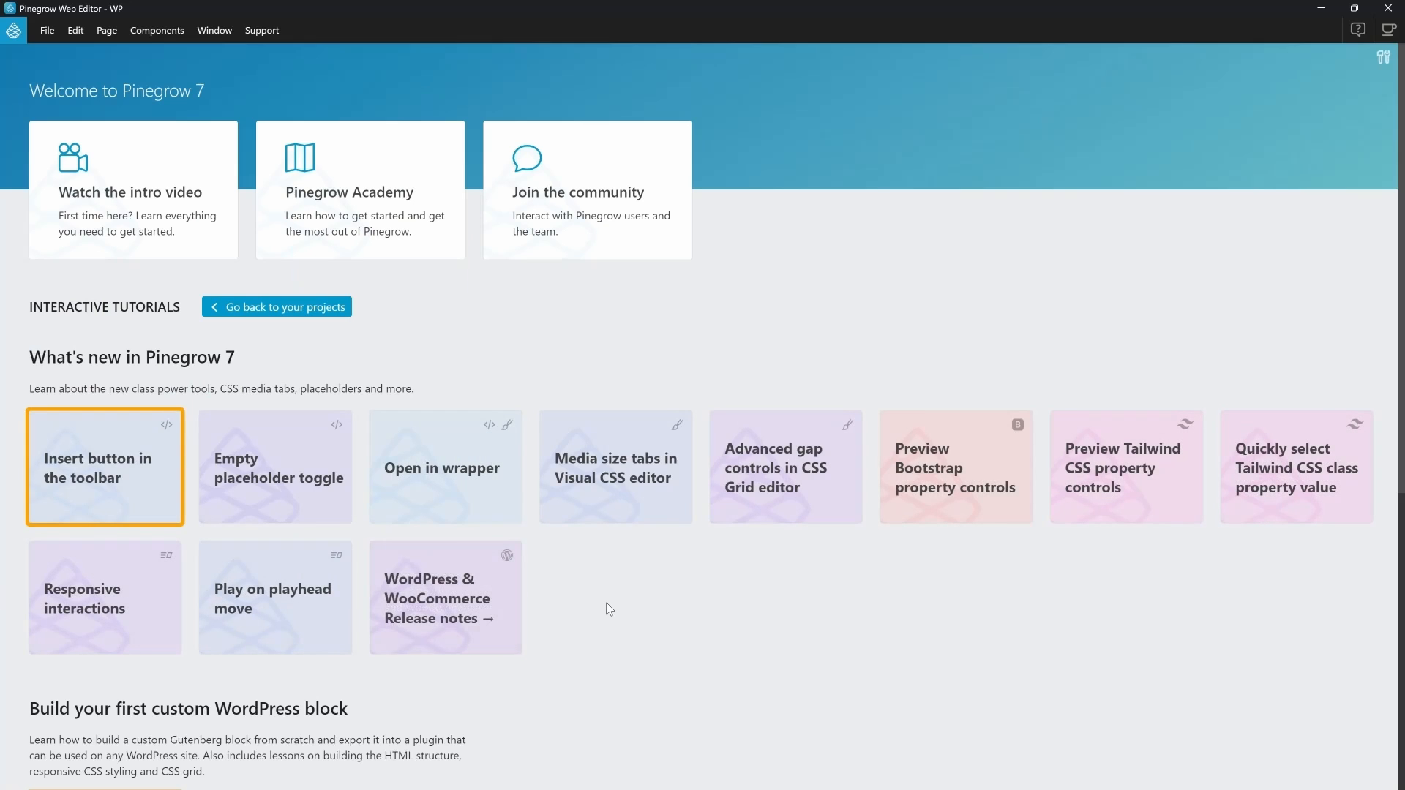
left_click(282, 306)
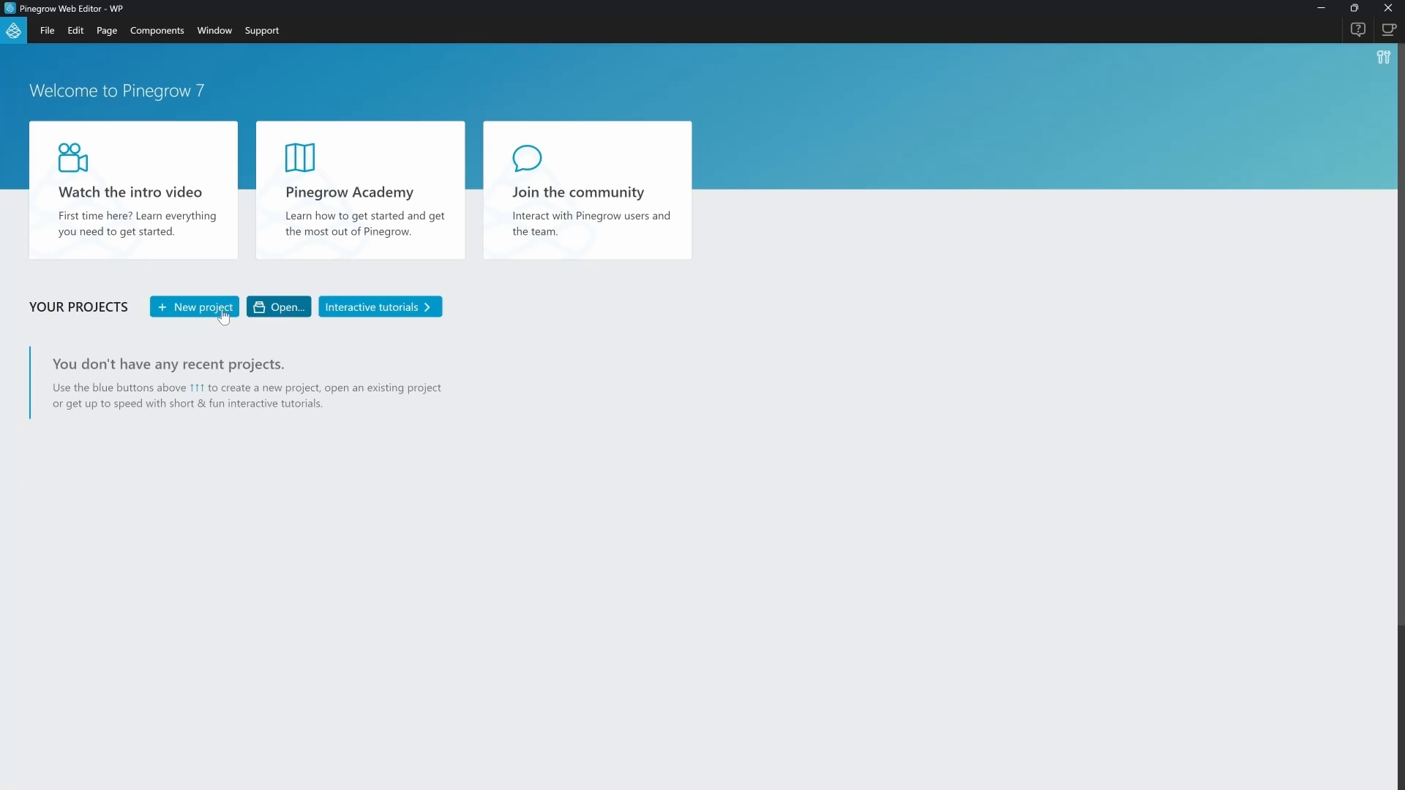
left_click(196, 308)
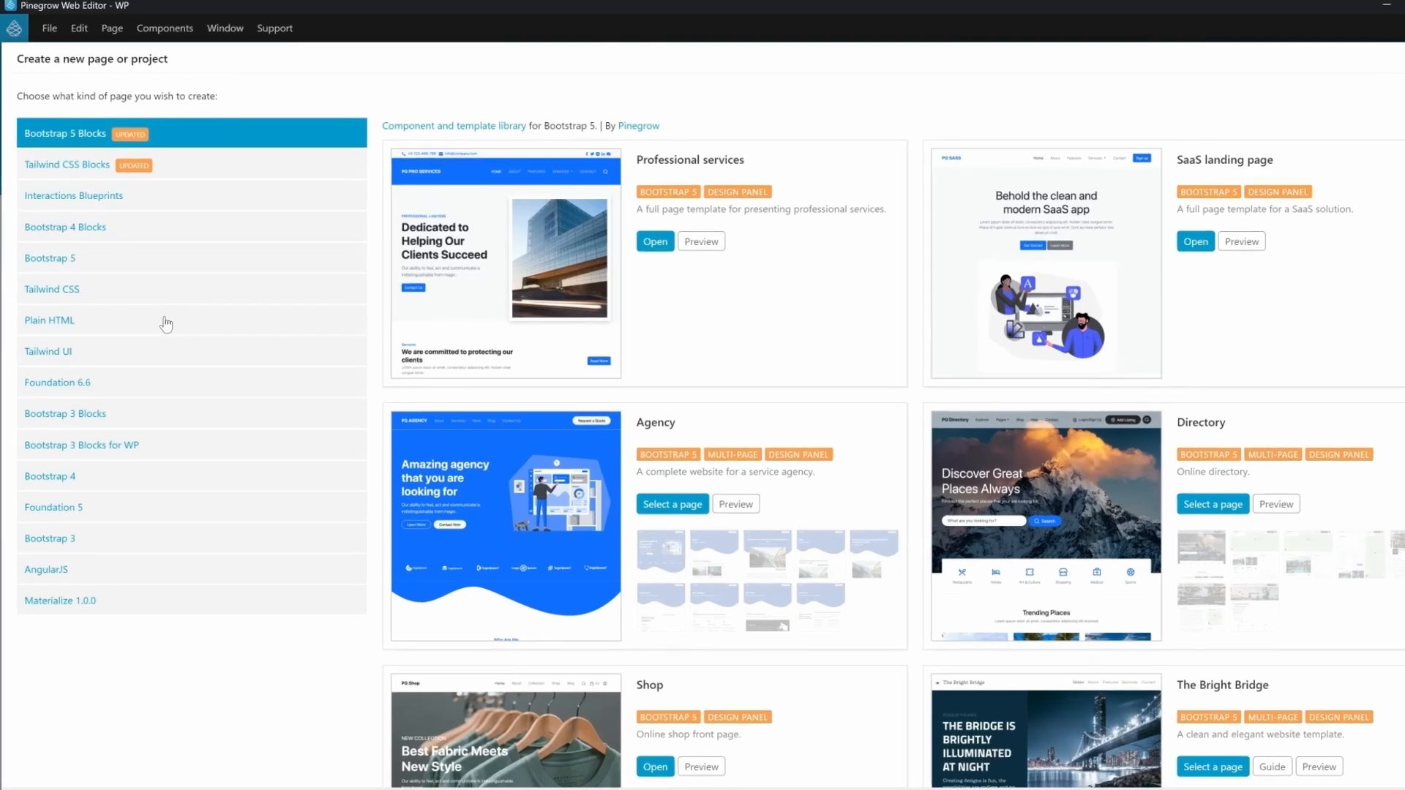
left_click(159, 308)
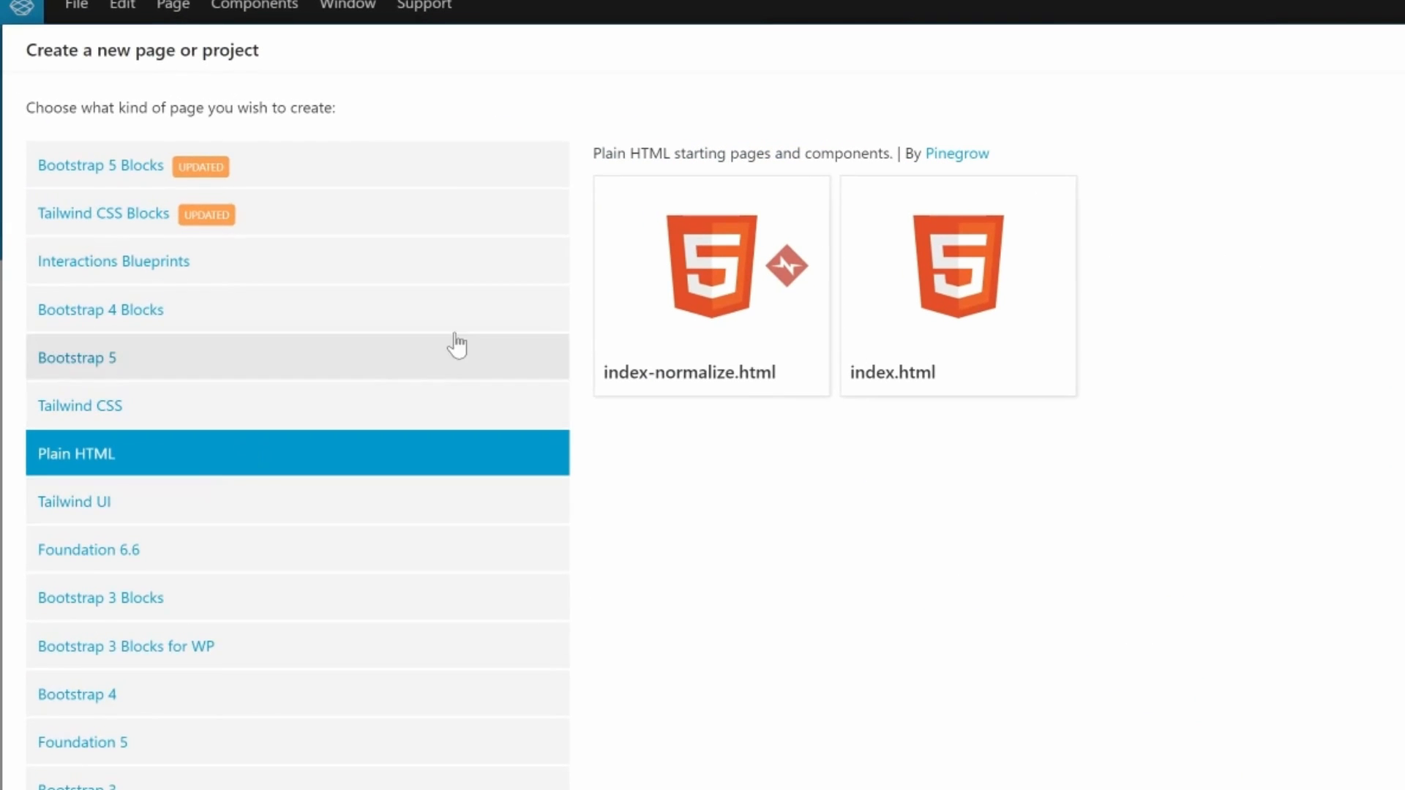
left_click(958, 285)
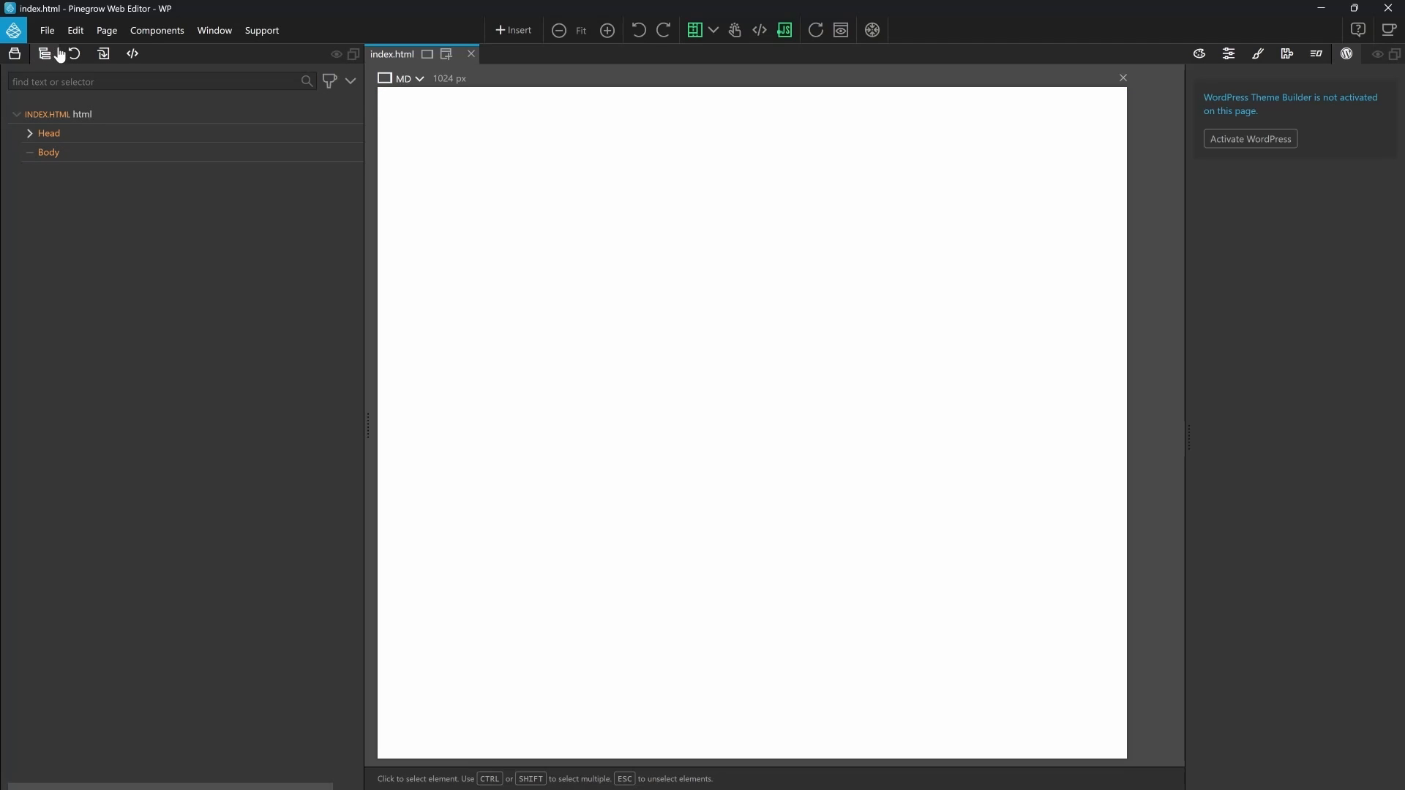
- Save index.html in a new pgproject folder inside nocodetheme, and open that folder as a project
left_click(47, 30)
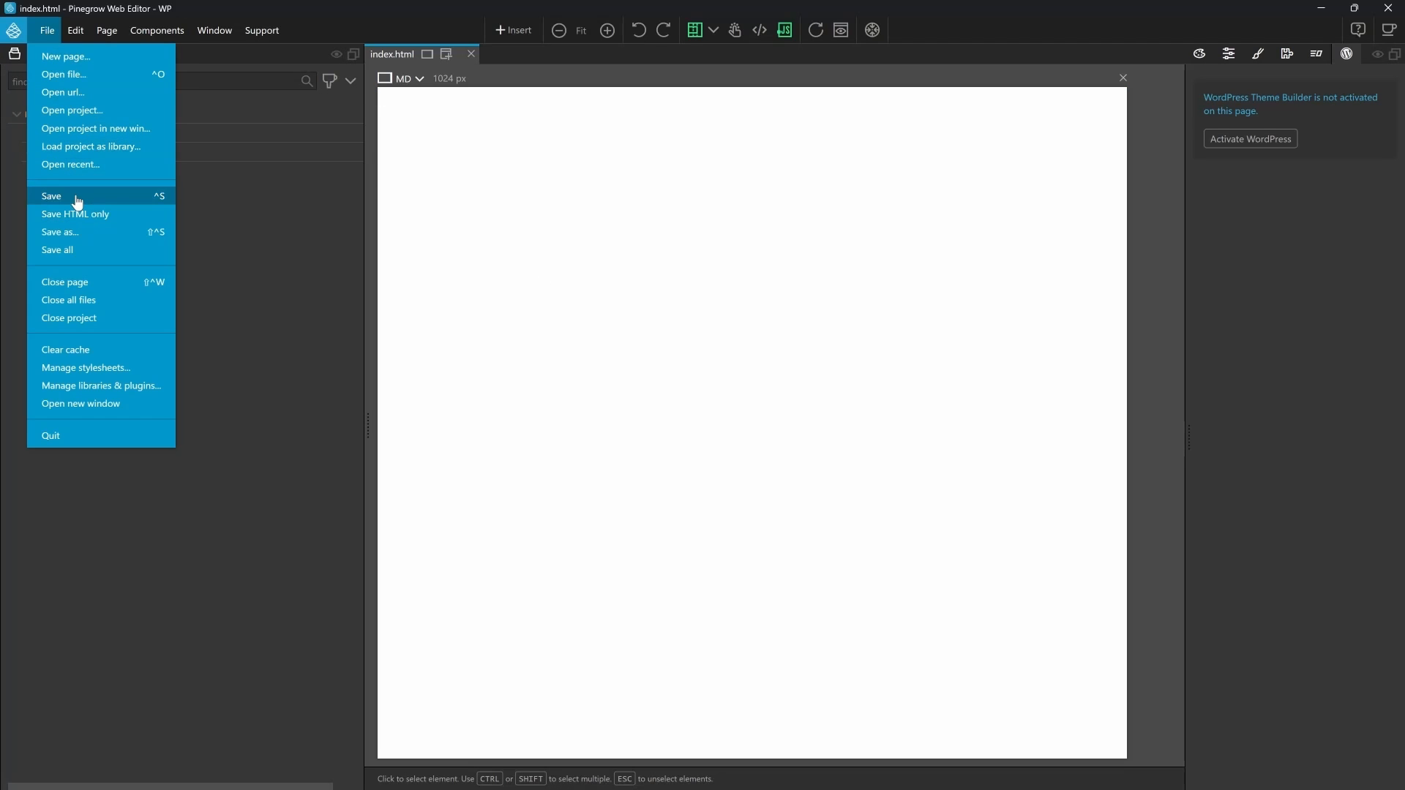
left_click(38, 196)
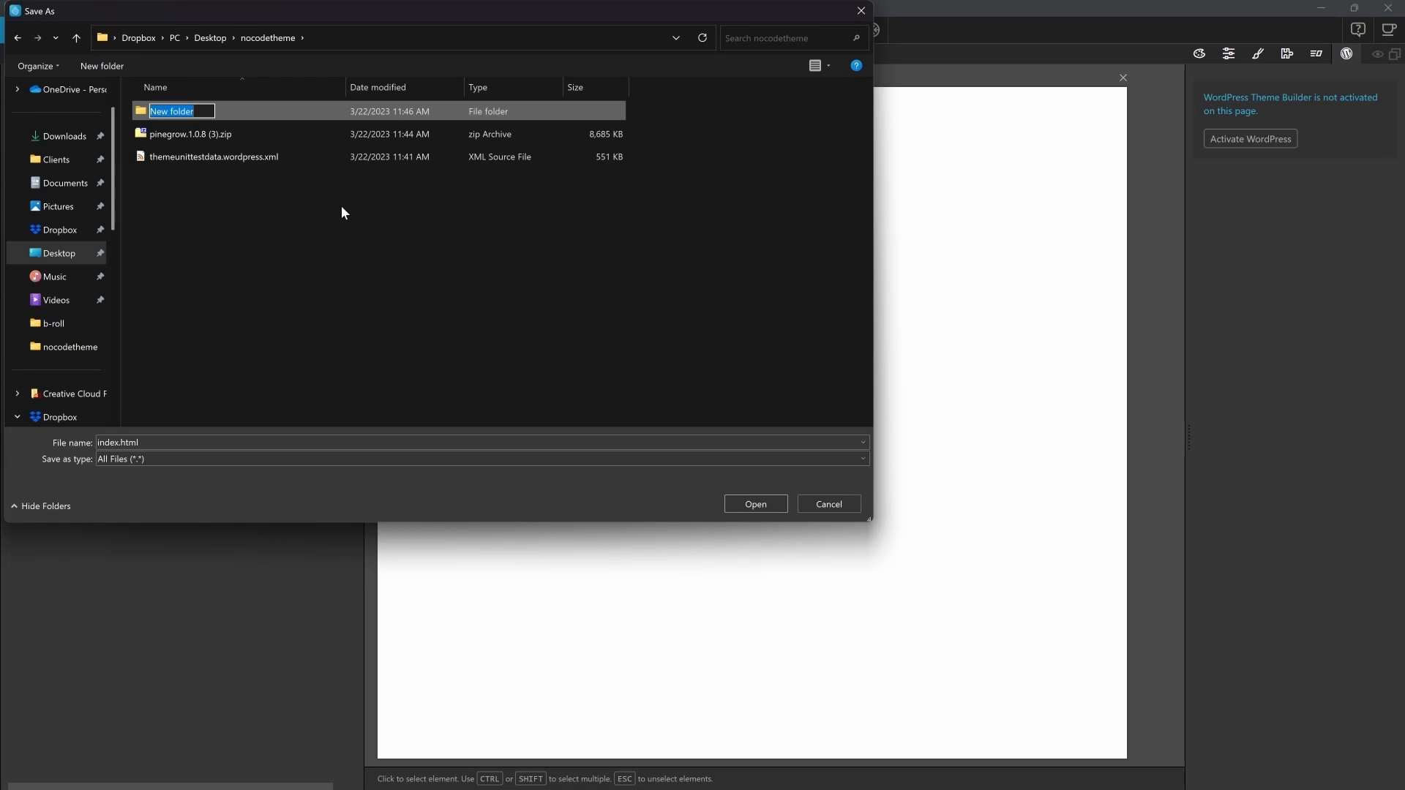
type("ect")
key("Return")
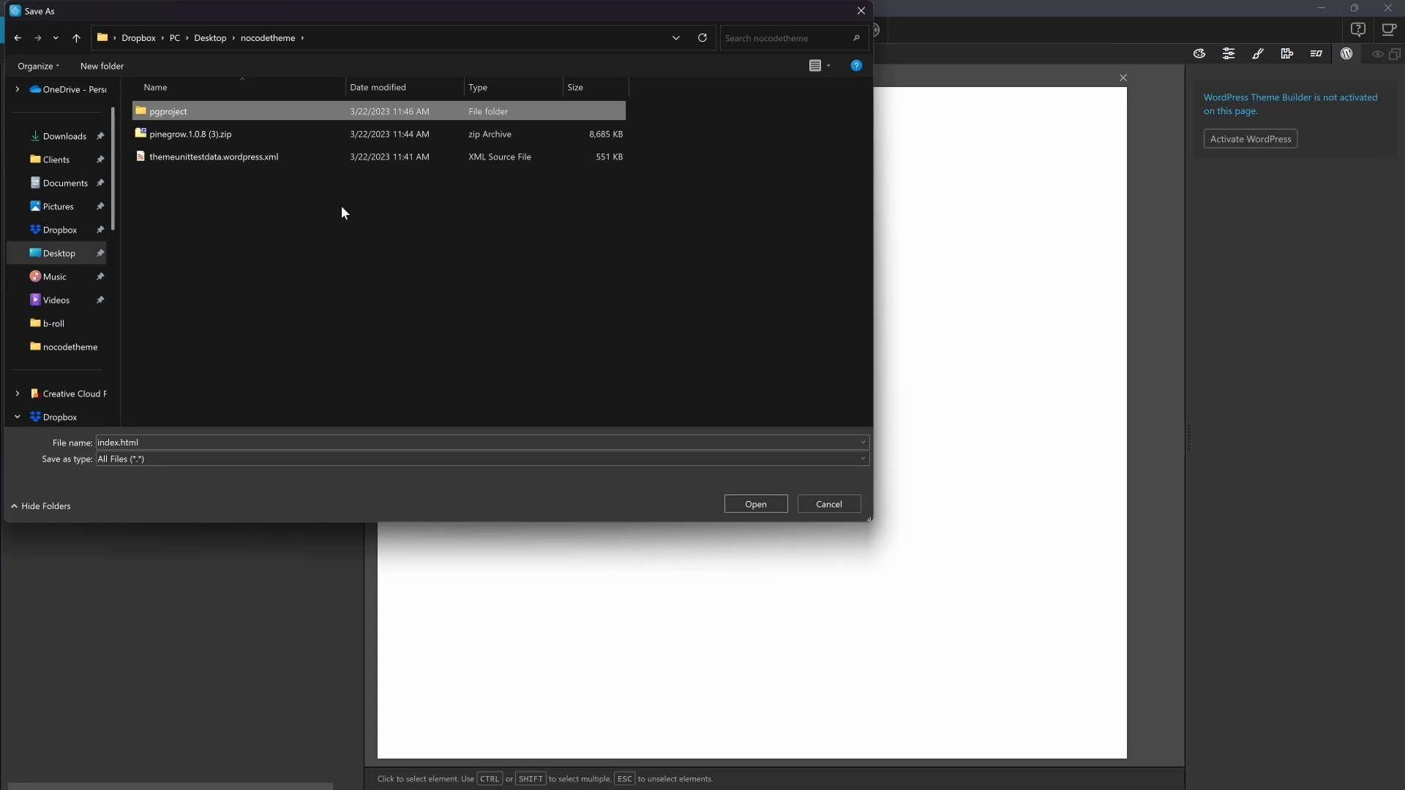
double_click(191, 113)
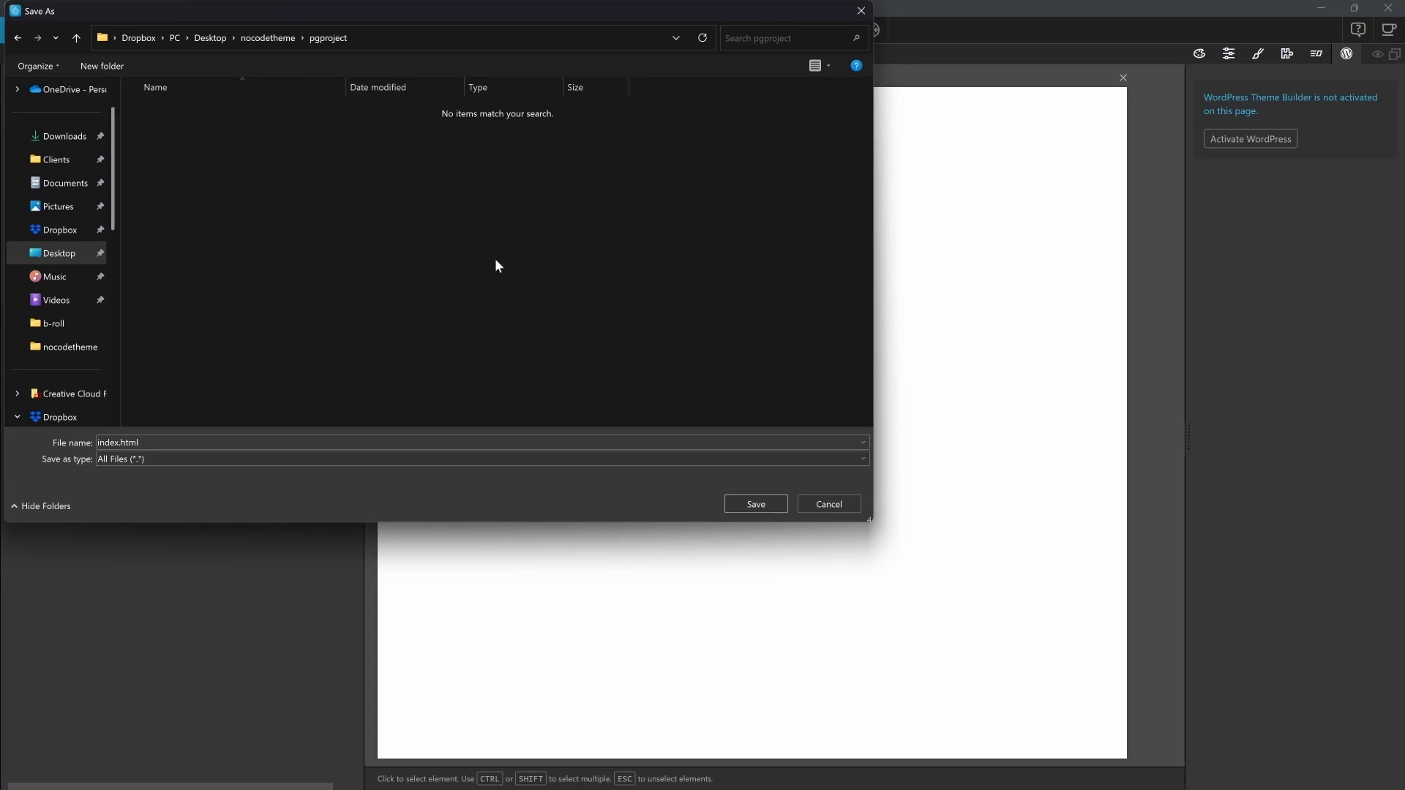
left_click(762, 506)
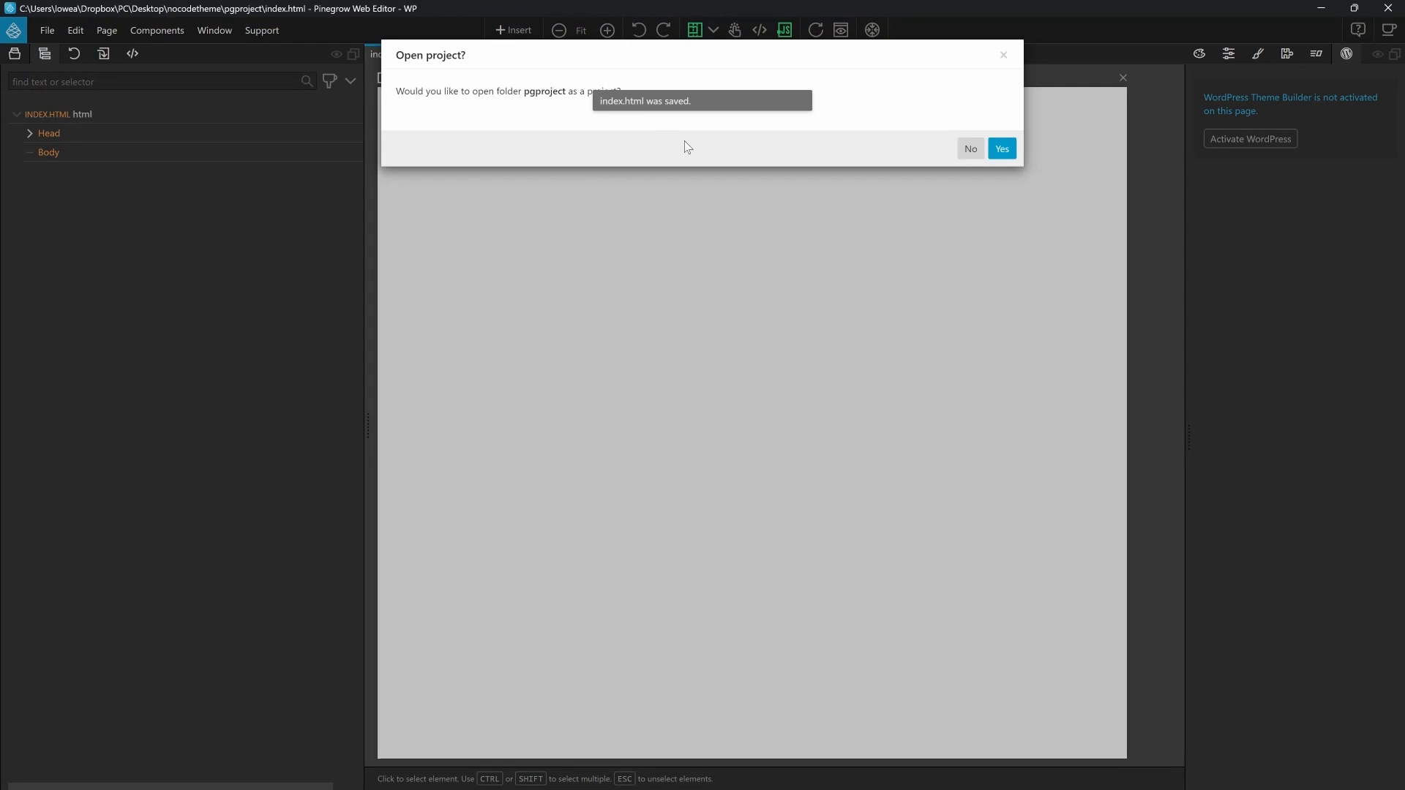
left_click(1003, 150)
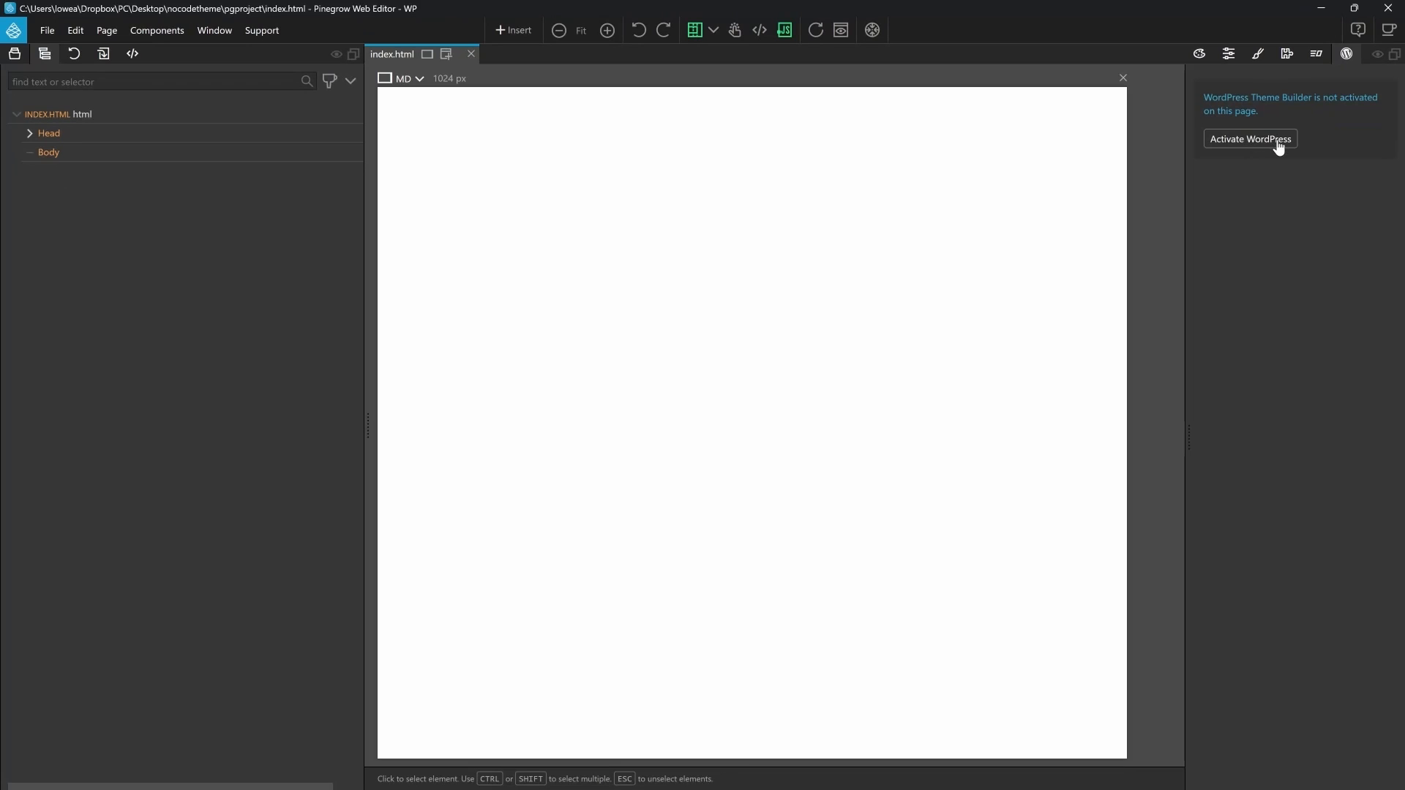
- Activate WordPress for the page and set the project type to Theme
left_click(1277, 140)
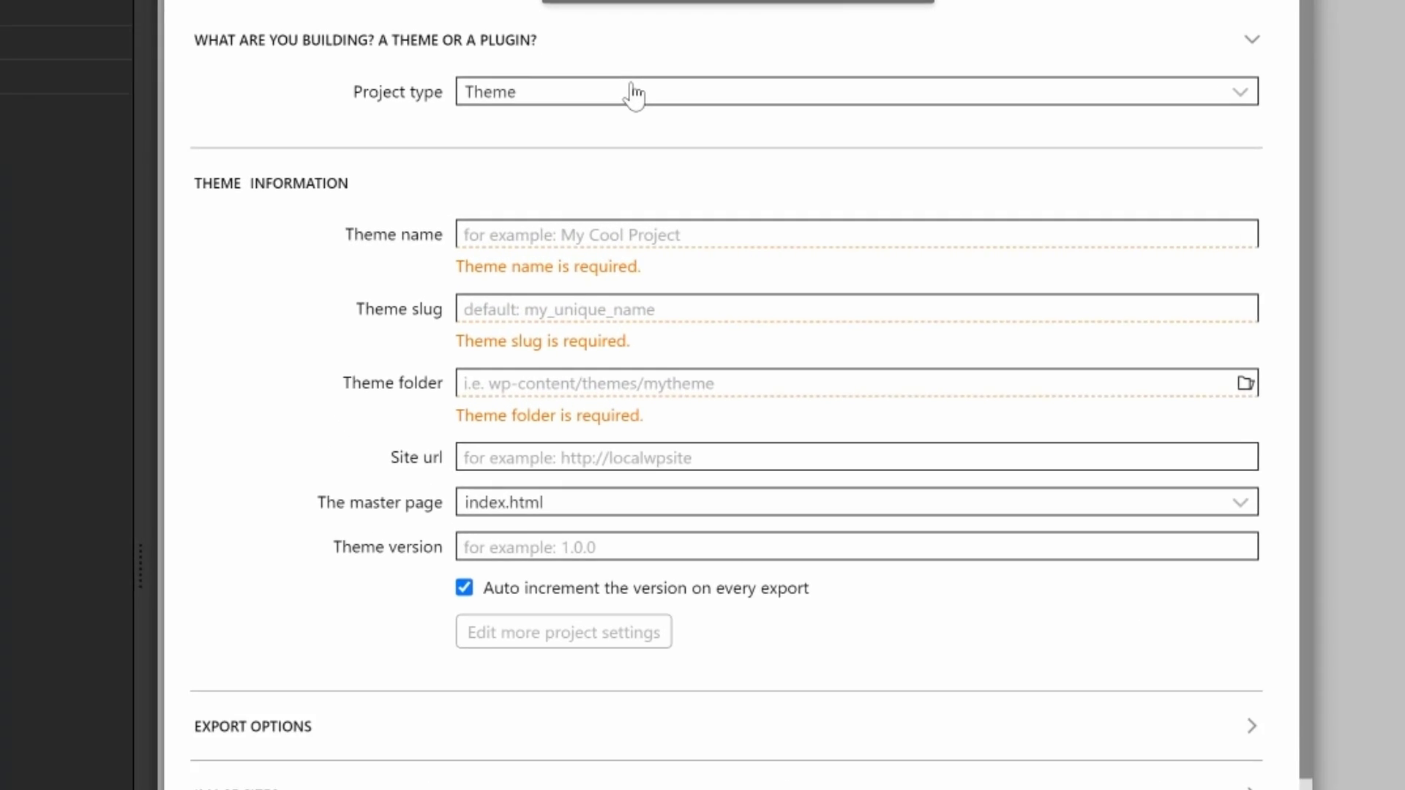
left_click(634, 93)
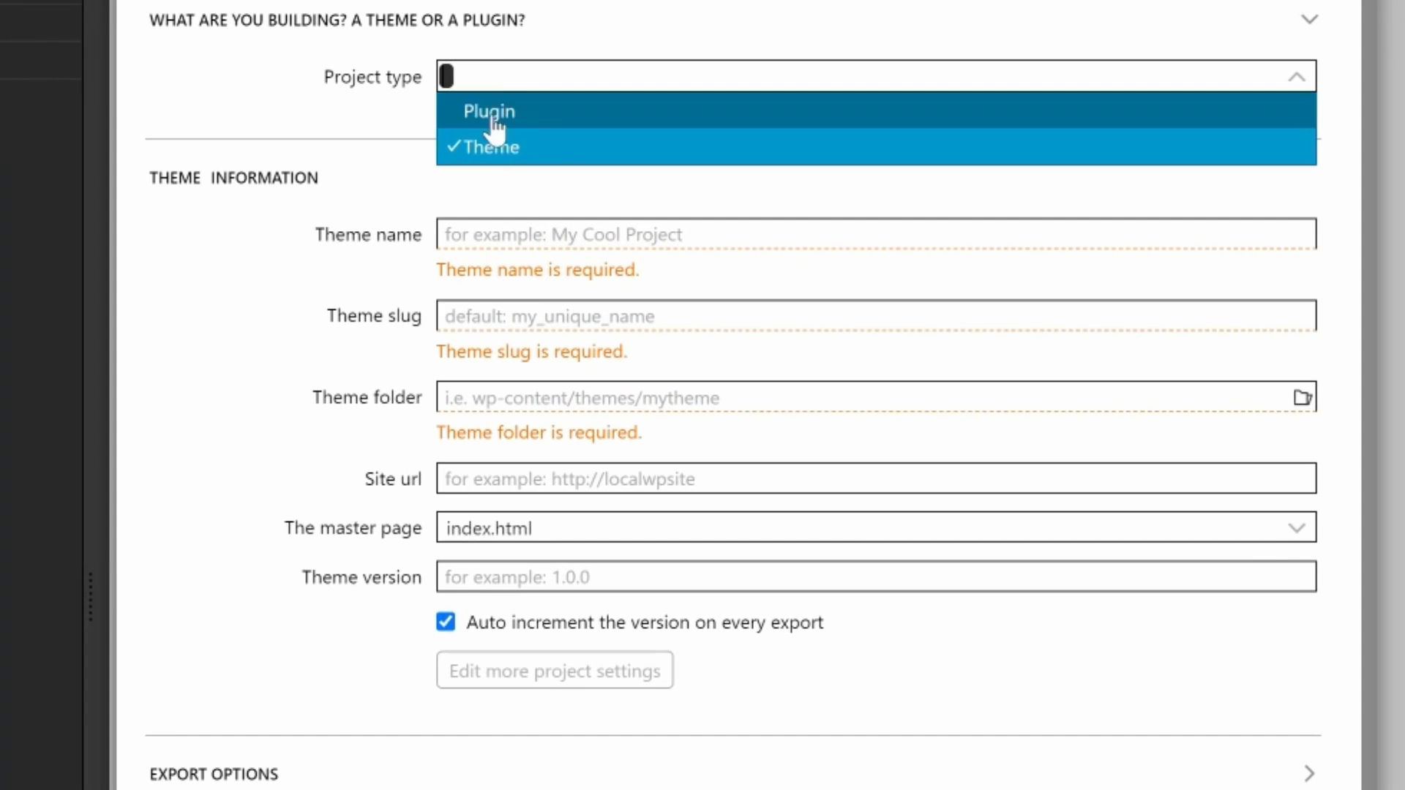
left_click(519, 167)
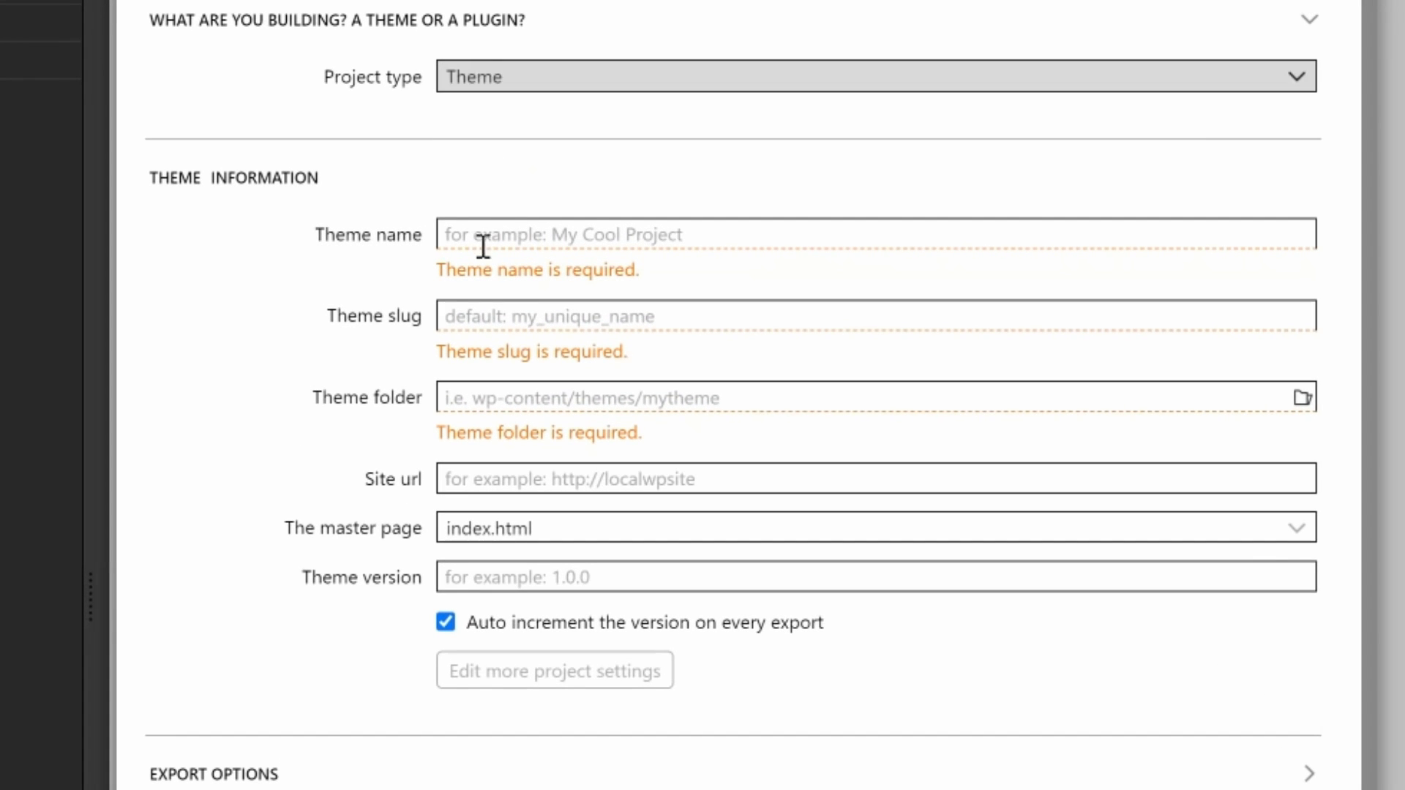
- Name the theme "My Exmple Theme" and set its slug to myexampletheme
left_click(598, 223)
type("My Ex")
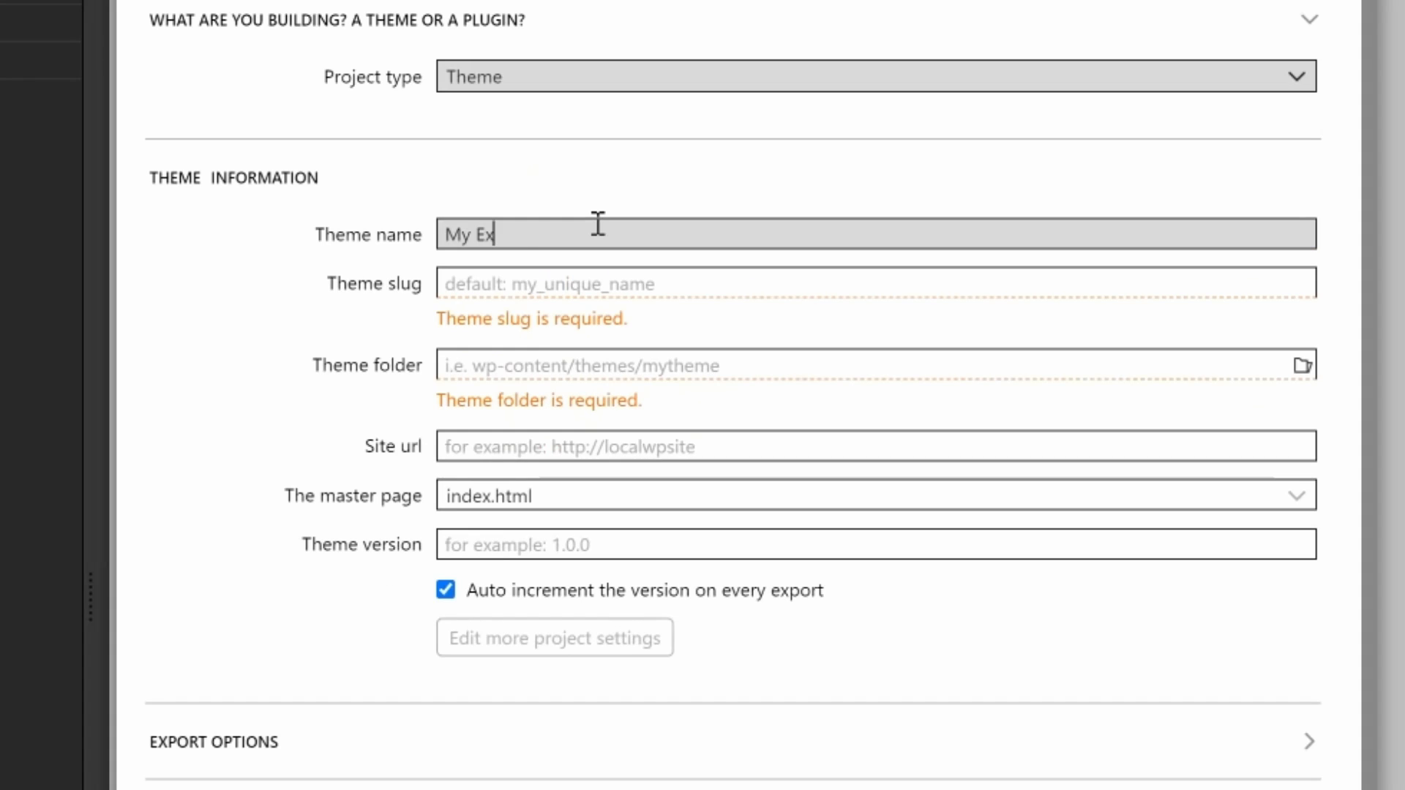
type("mple Theme")
left_click(635, 279)
type("m")
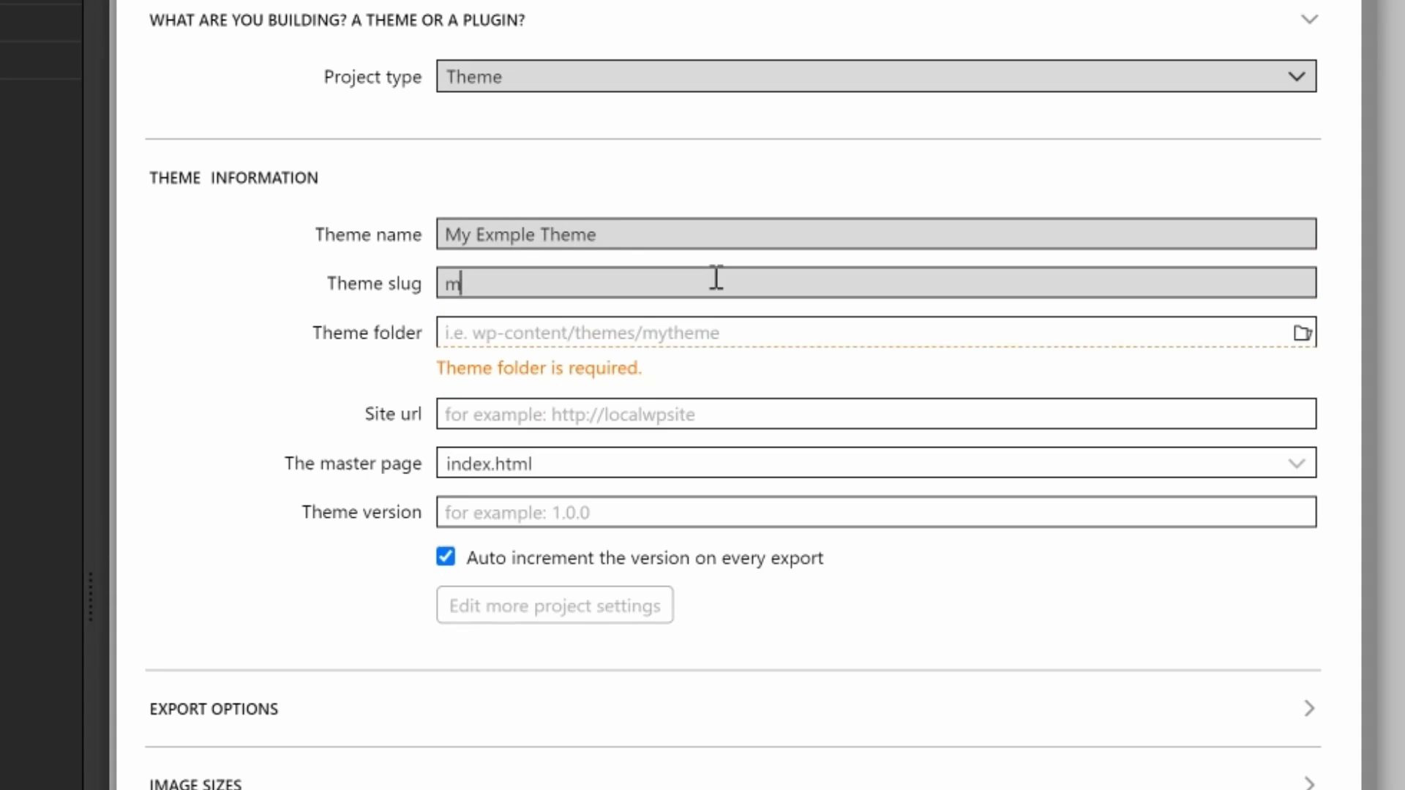
type("yexampletheme")
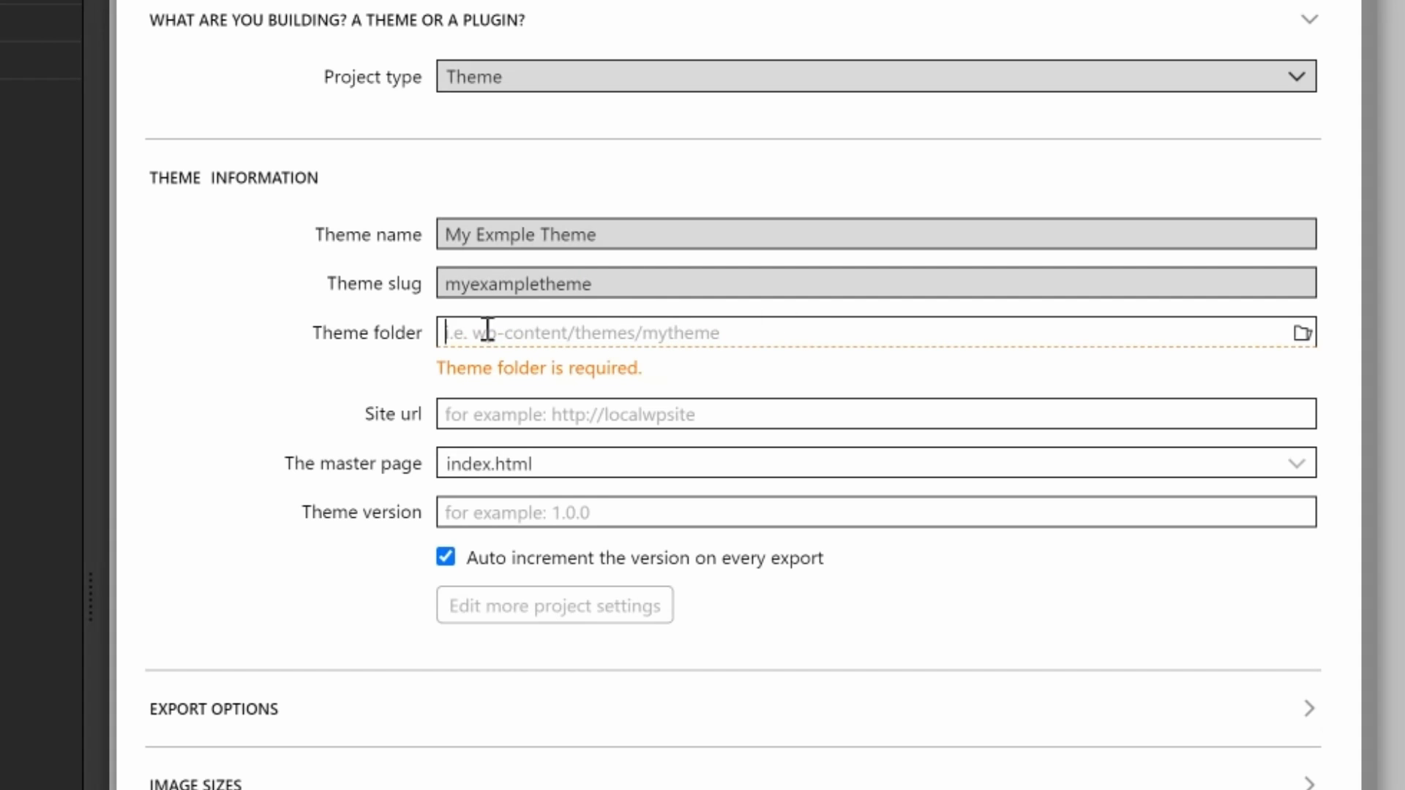
- Copy the theme slug, then from Local open My local site's folder and browse to app\public\wp-content\themes
double_click(690, 283)
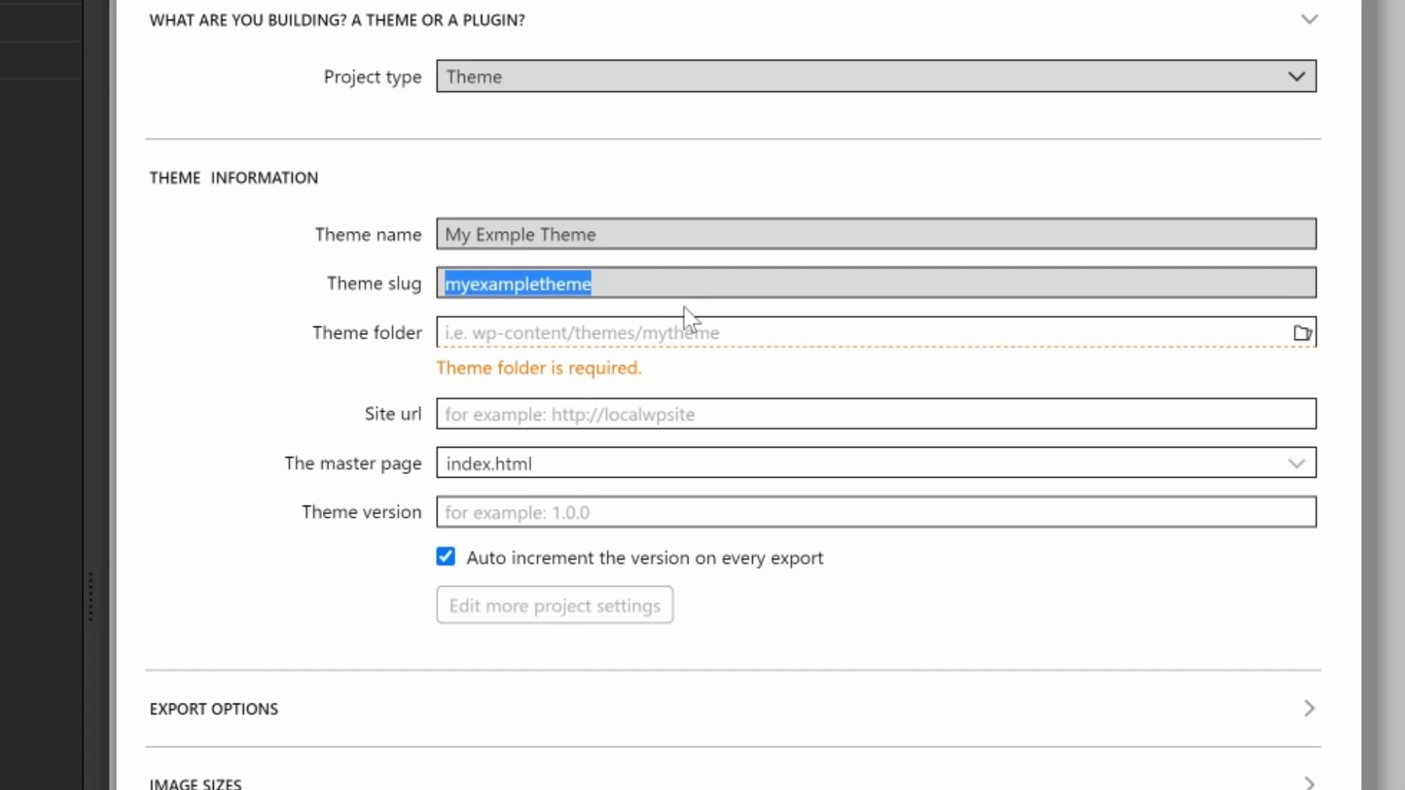
left_click(589, 340)
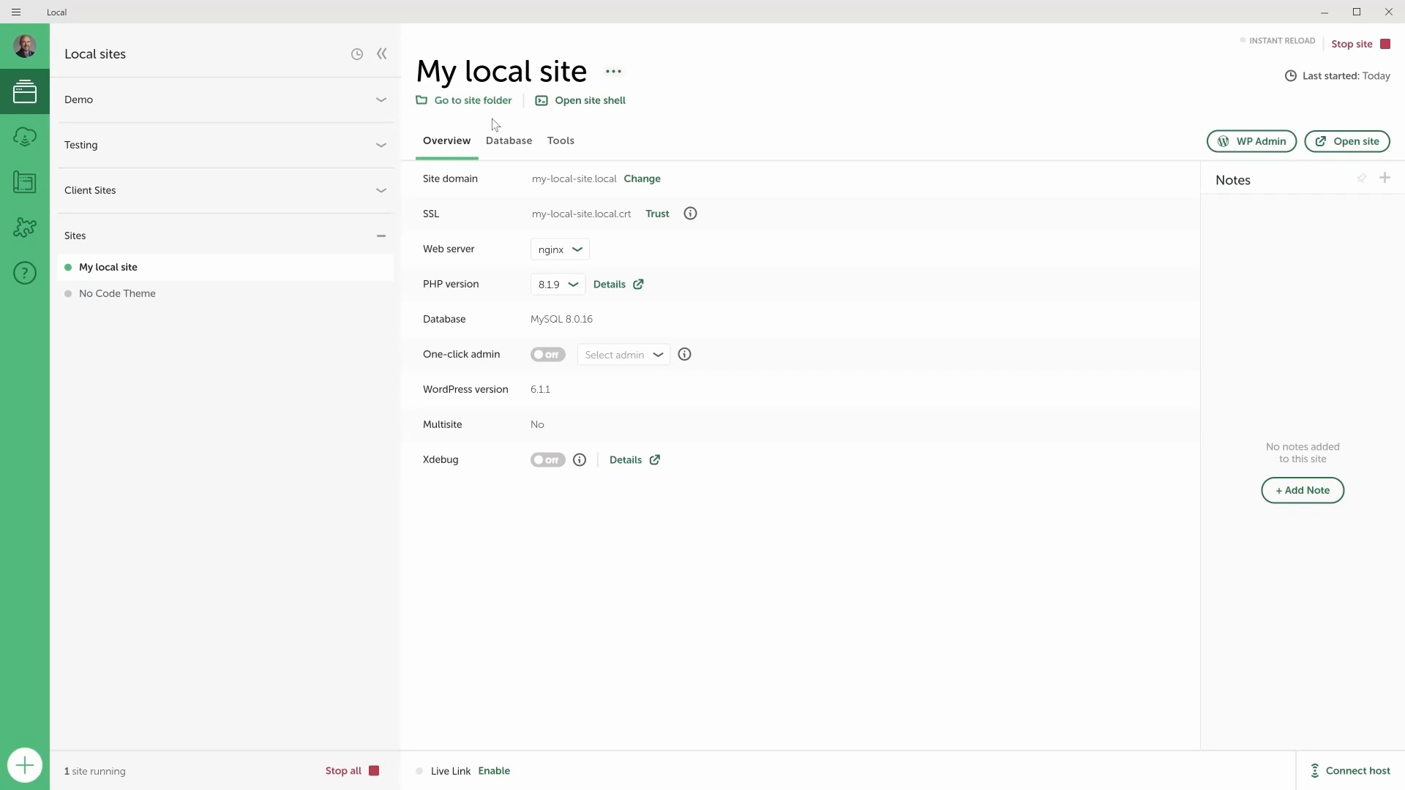
left_click(483, 103)
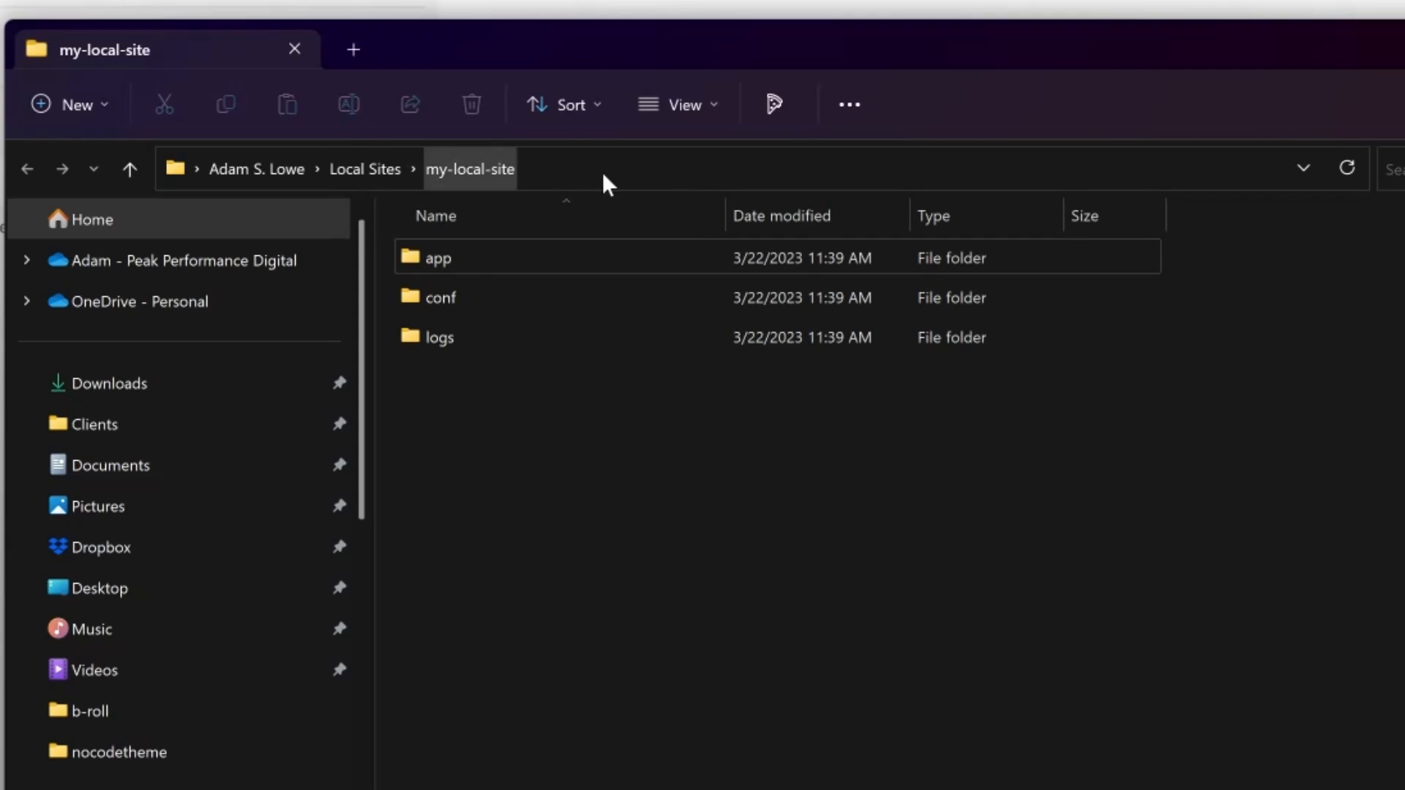
double_click(438, 253)
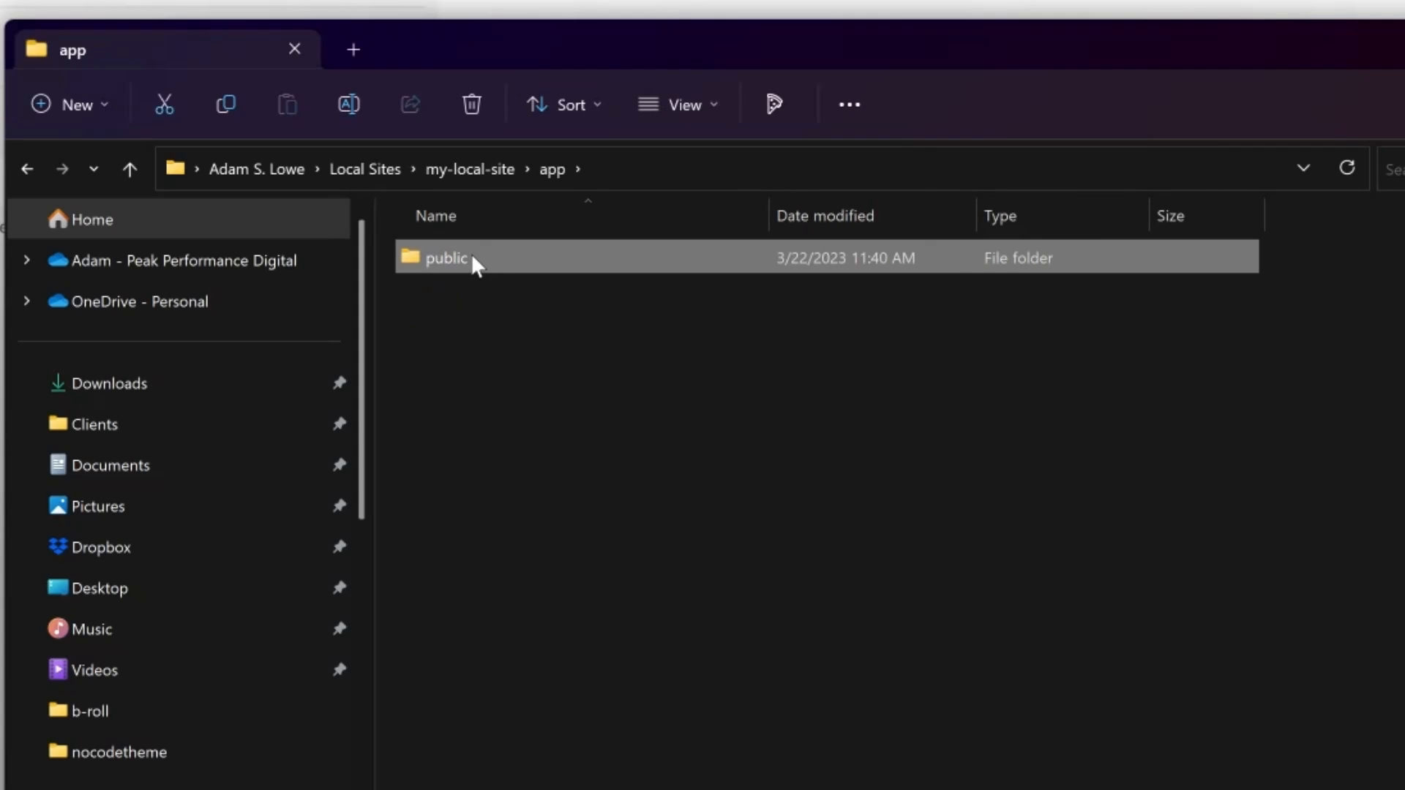
double_click(472, 258)
scroll(655, 536, "down", 2)
scroll(655, 537, "up", 2)
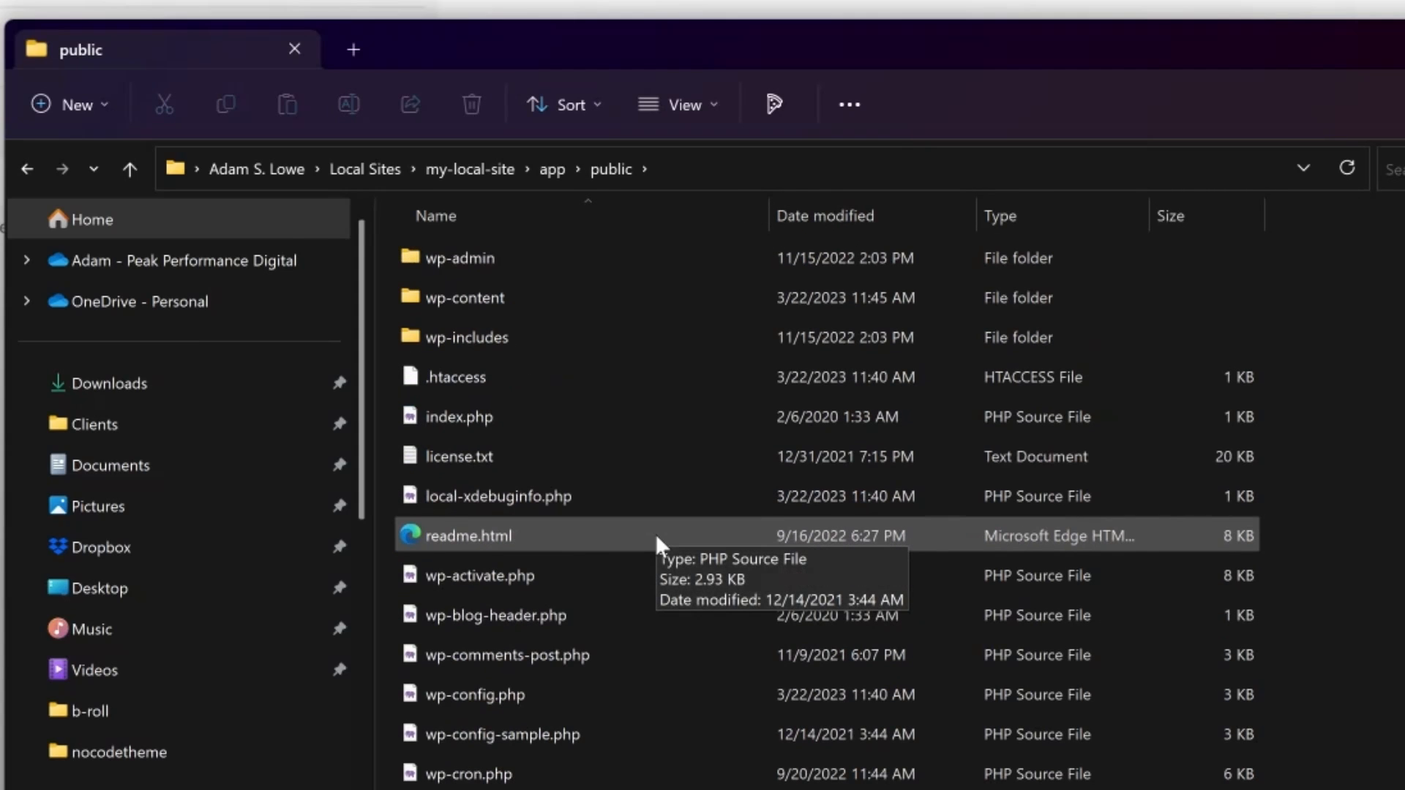
double_click(533, 300)
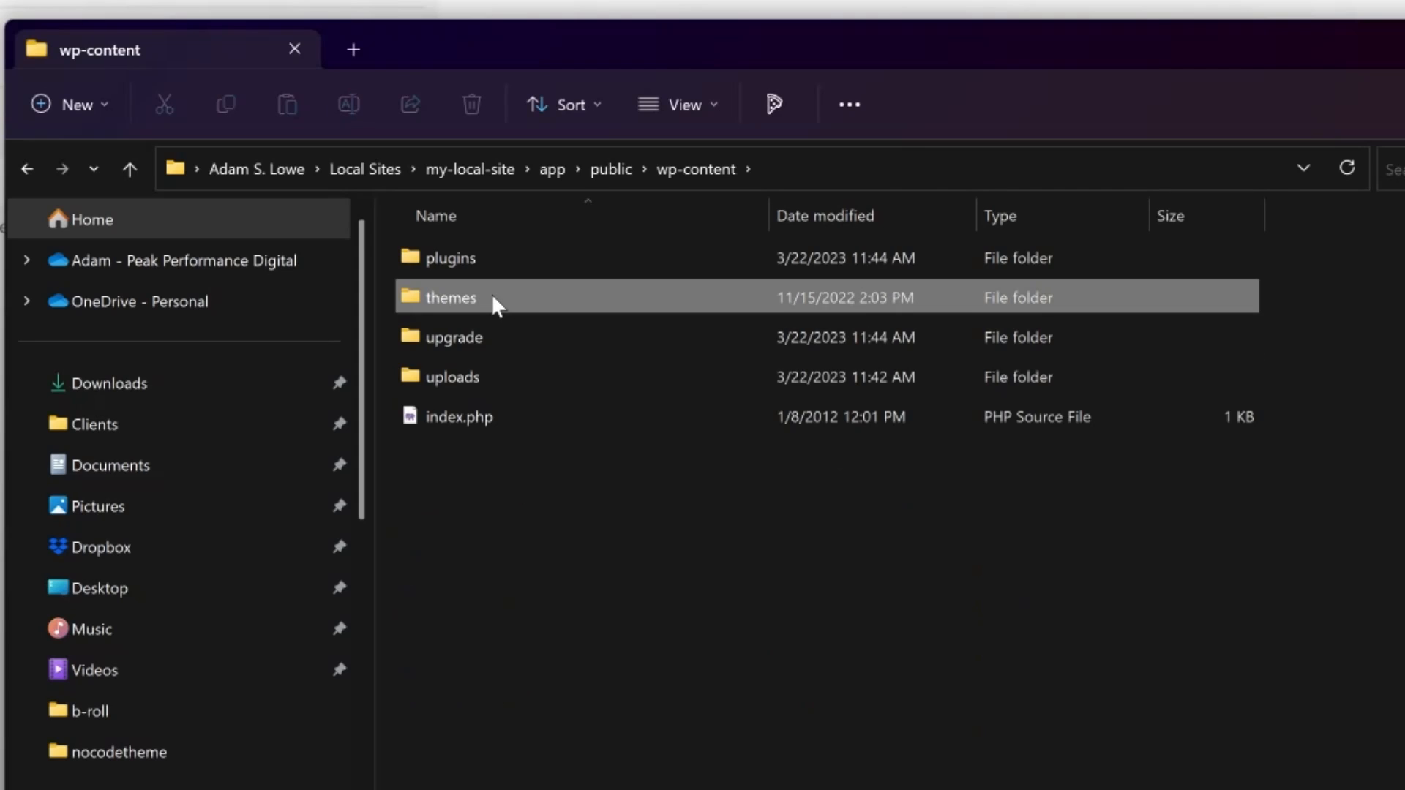
double_click(495, 301)
- Create a folder named myexampletheme in the themes directory and open it
right_click(551, 467)
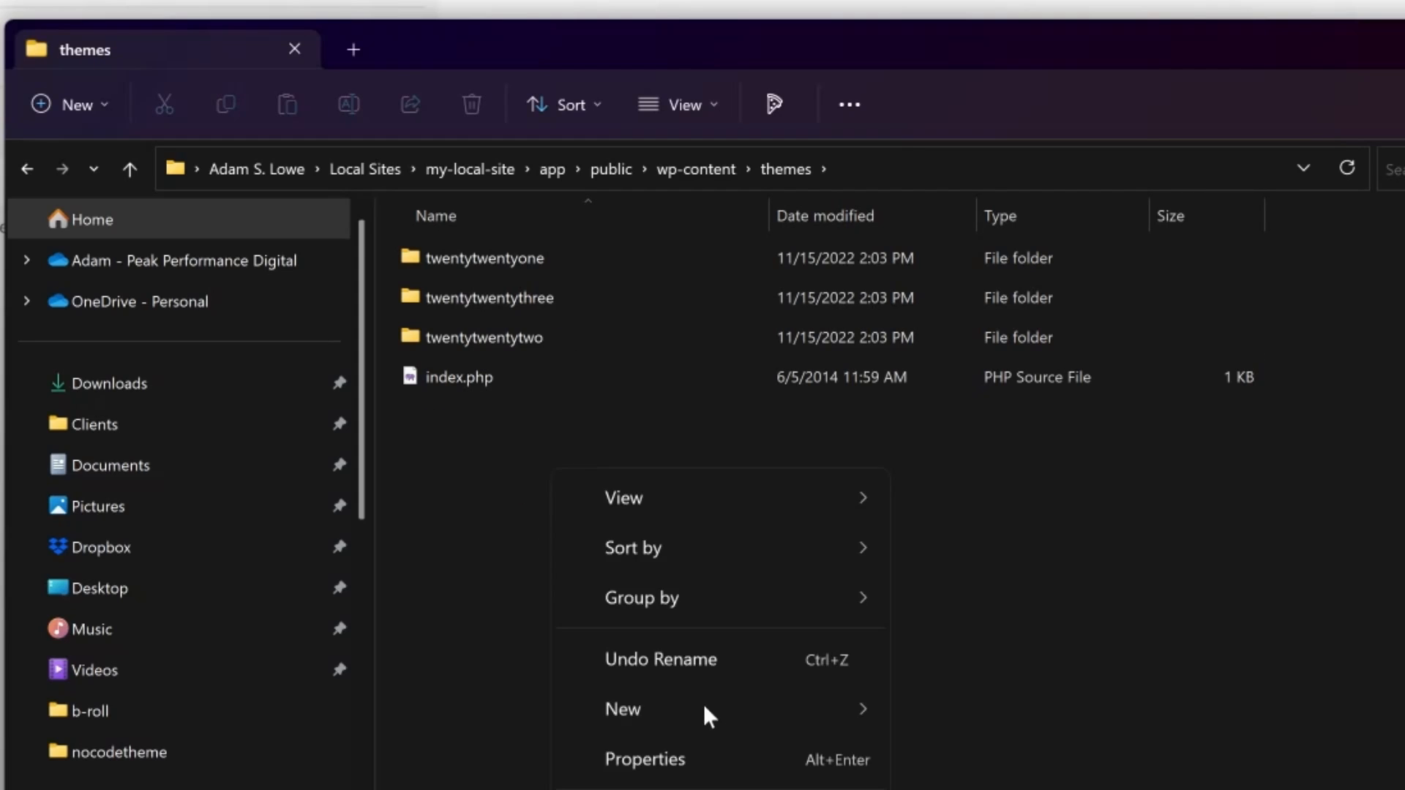
mouse_move(746, 668)
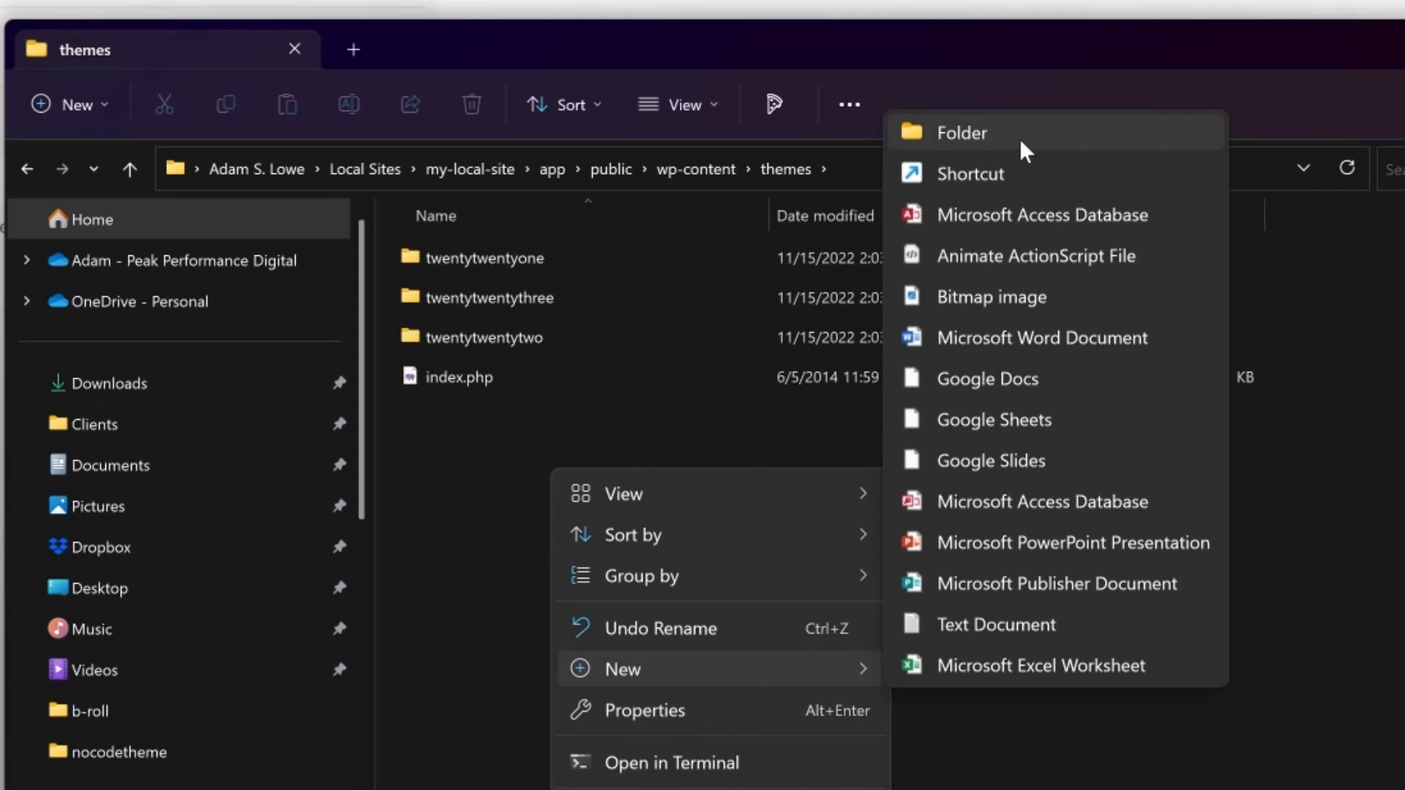
left_click(962, 132)
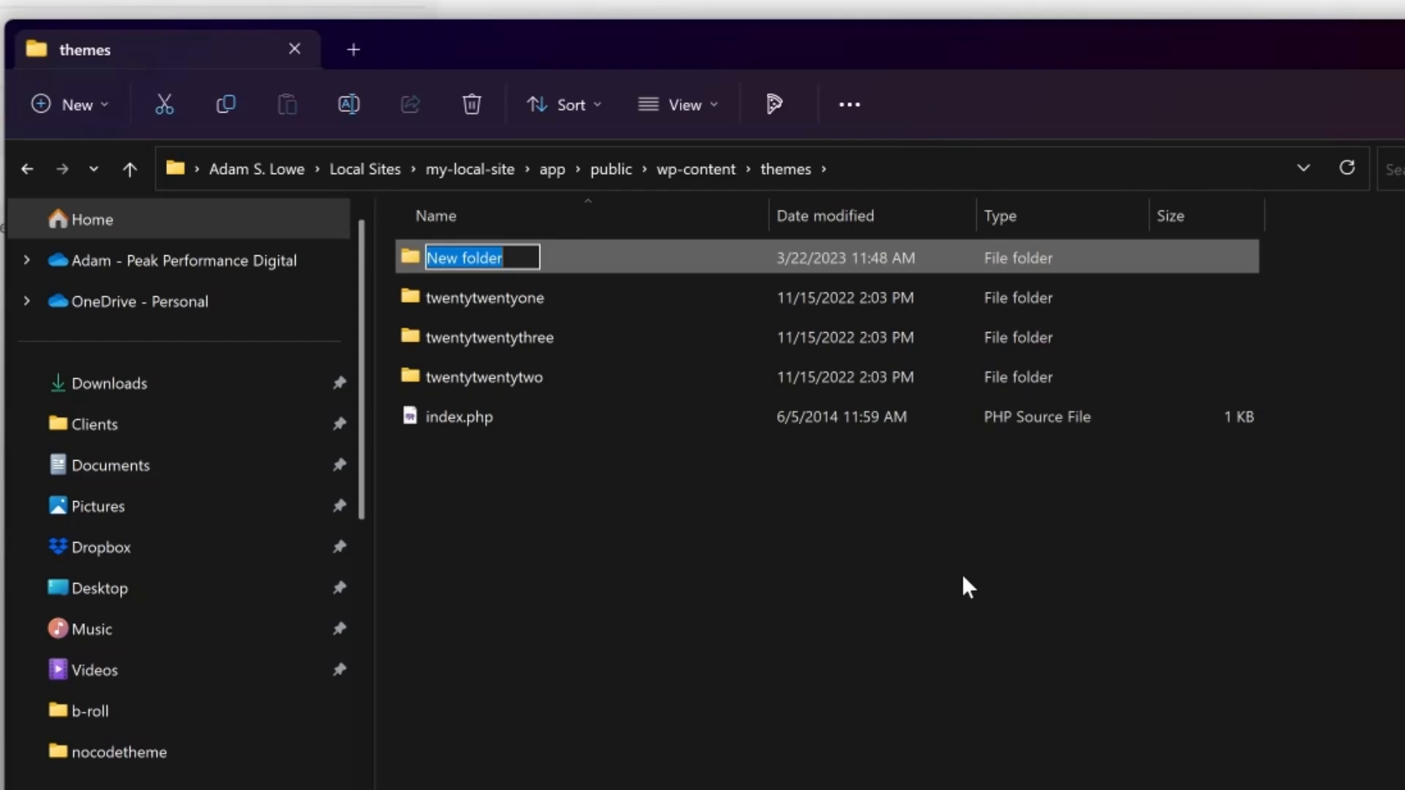
type("myexampletheme")
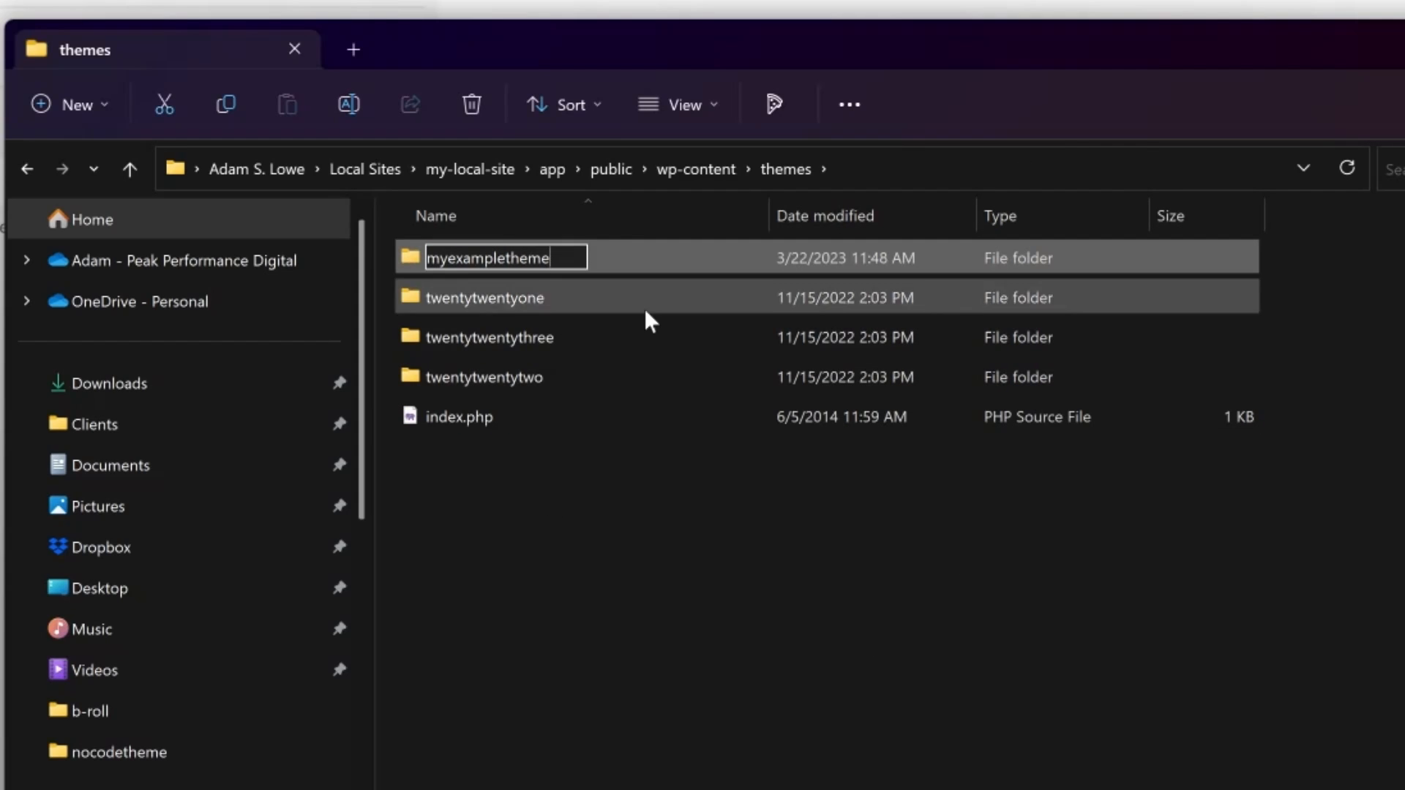
key("Return")
double_click(542, 257)
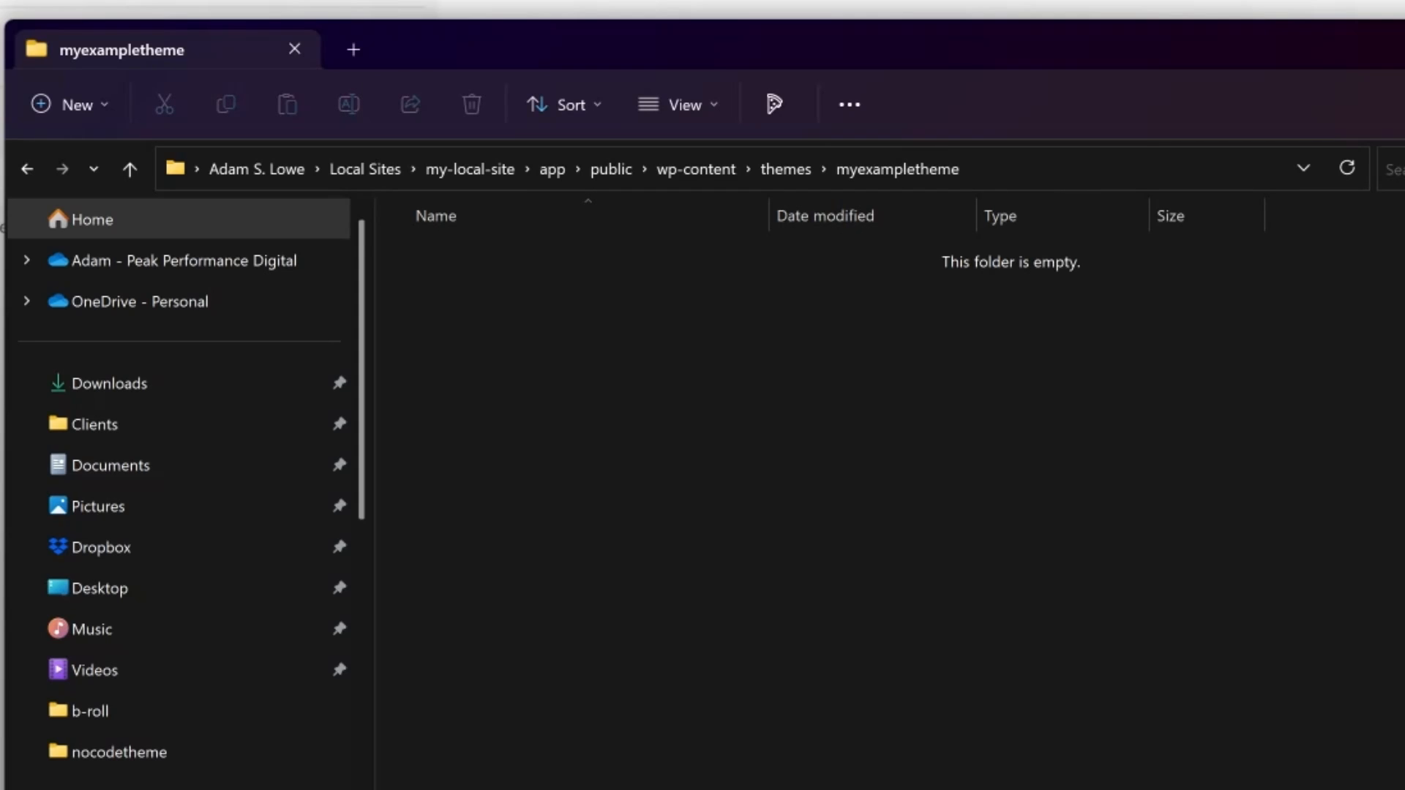
- Copy the full path of the myexampletheme folder and enter it as the theme folder in Pinegrow's theme settings
left_click(1042, 176)
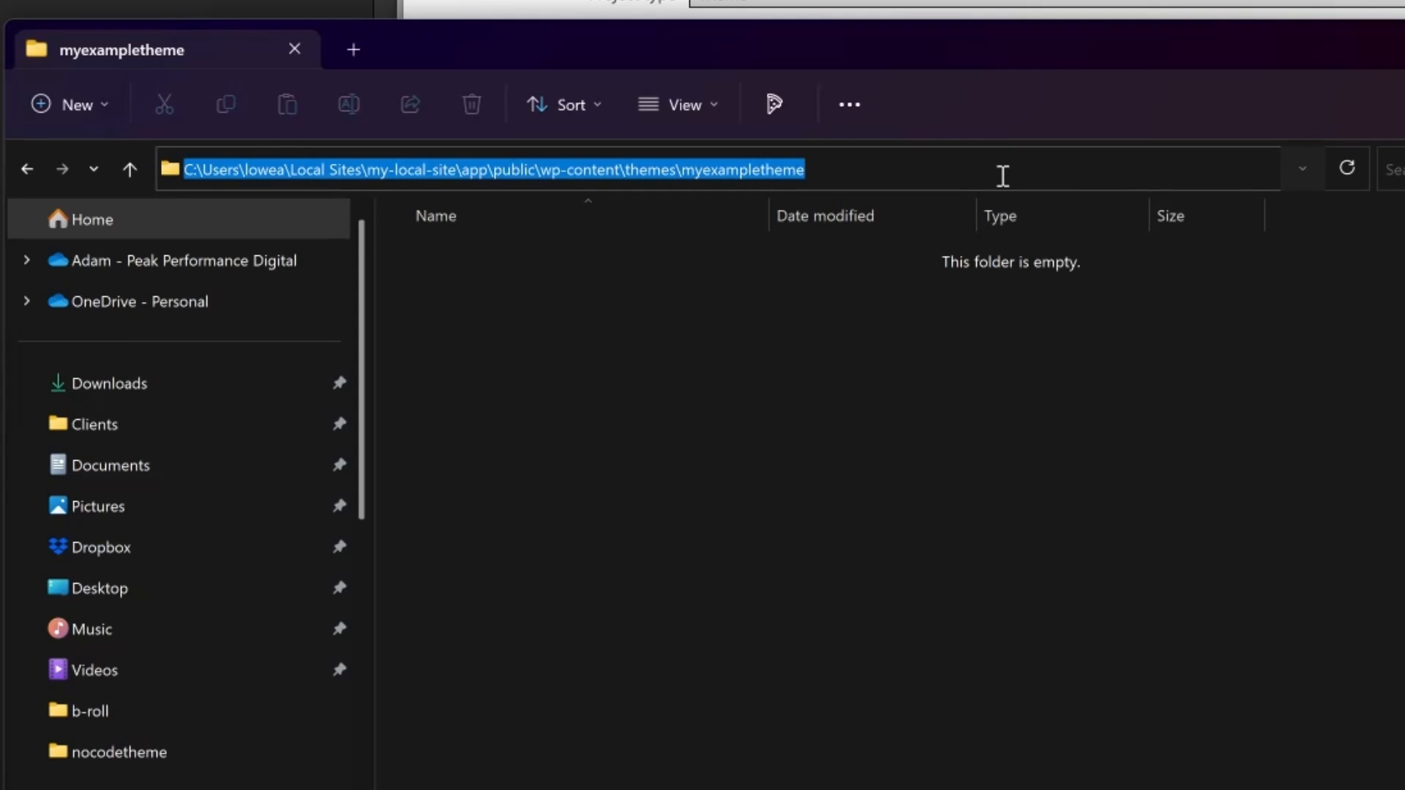
key("ctrl+c")
key("alt+Tab")
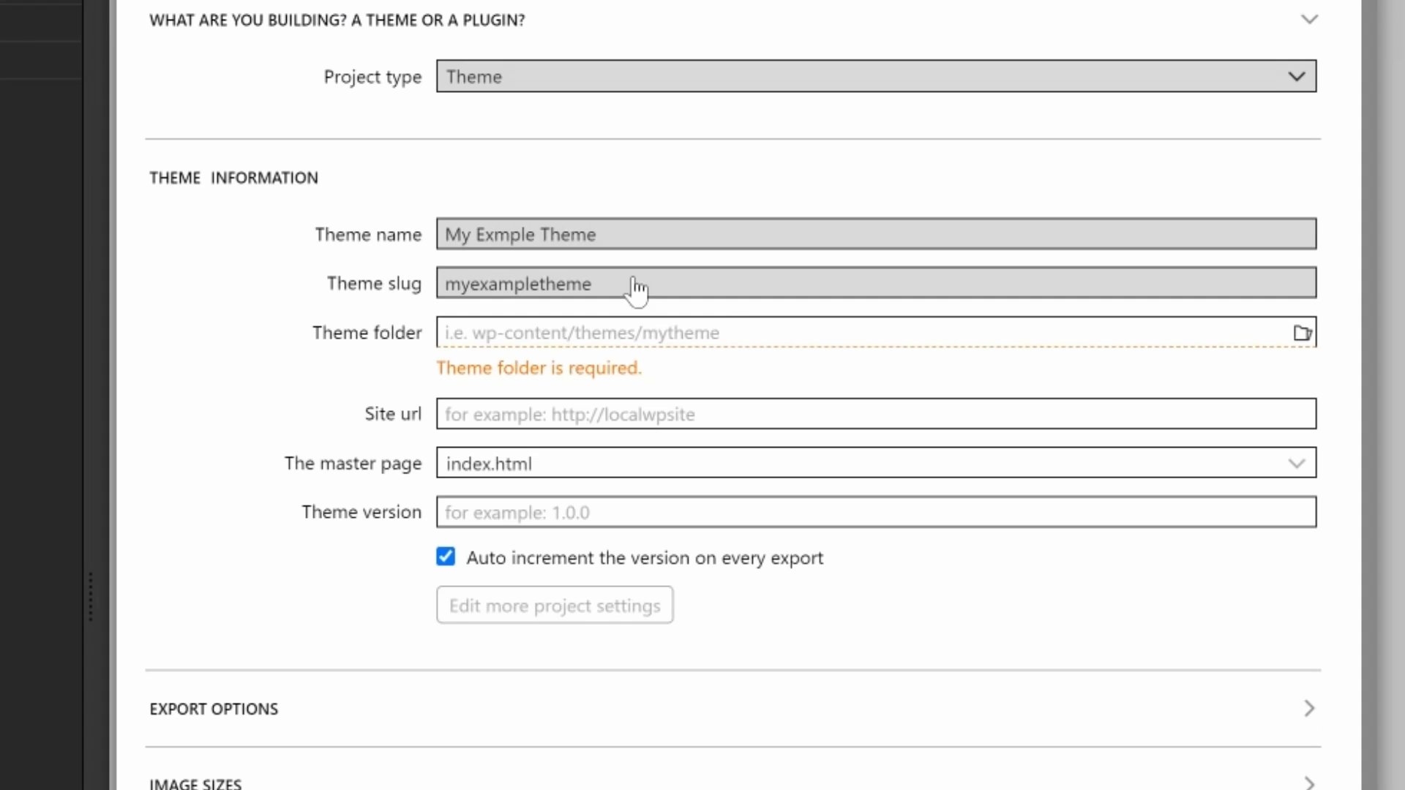
left_click(564, 329)
key("ctrl+v")
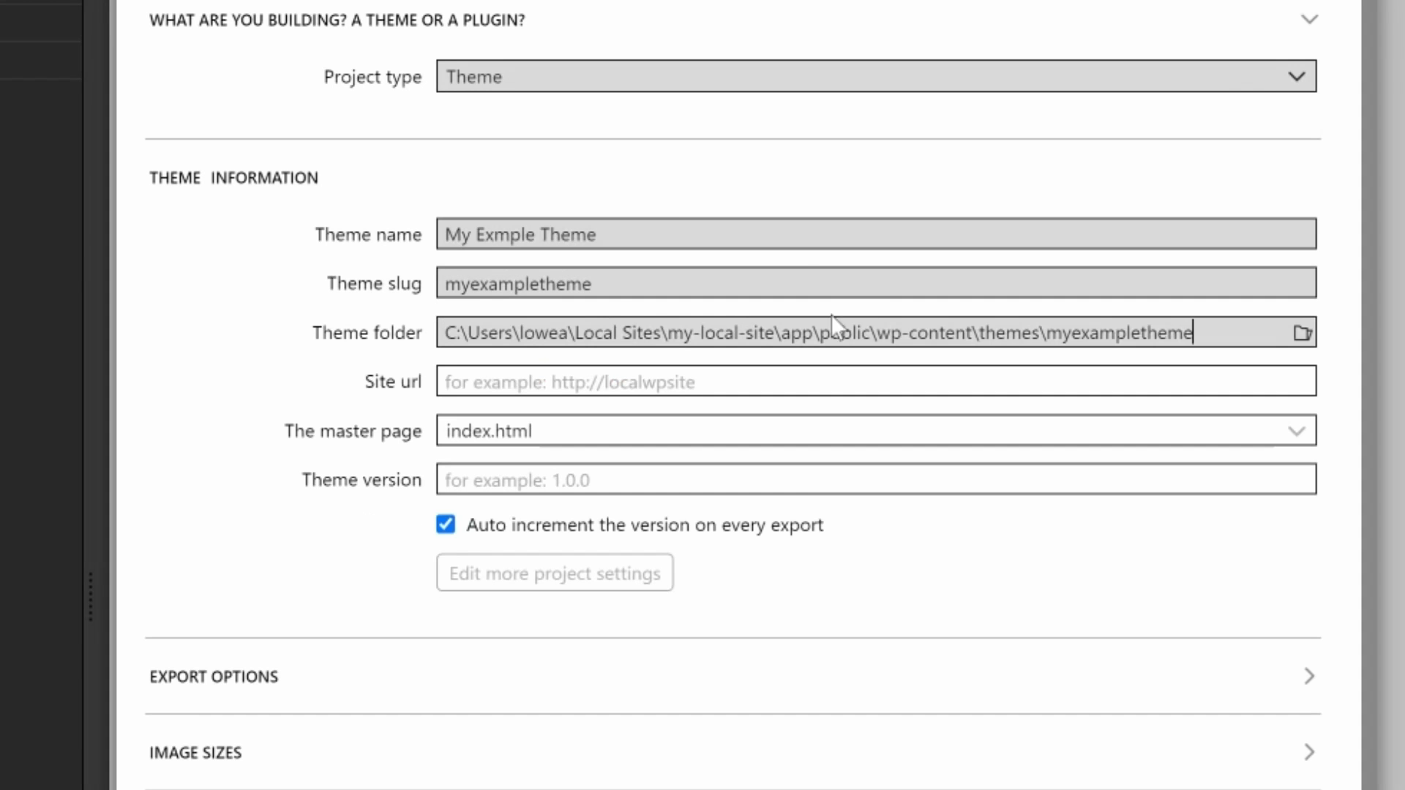
left_click(545, 383)
left_click(298, 40)
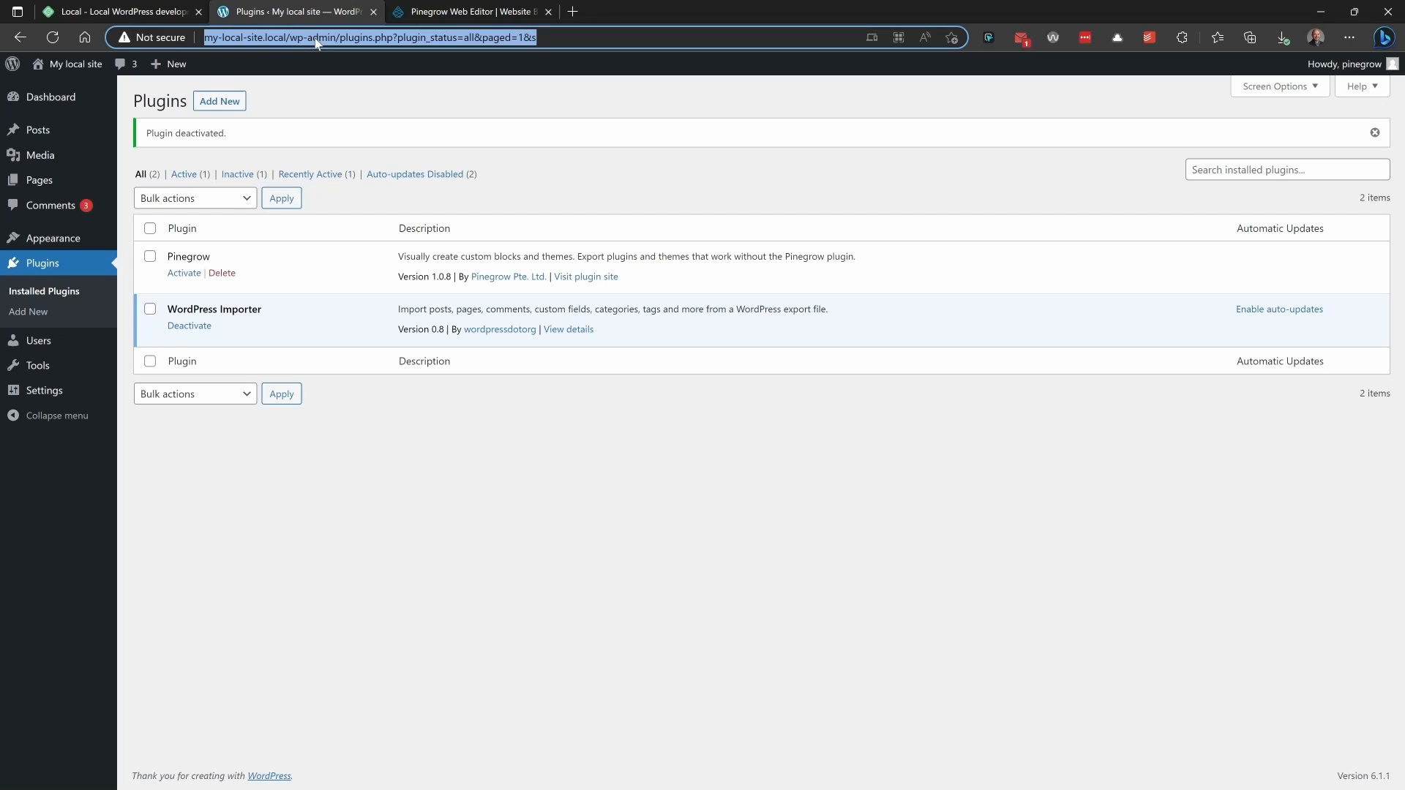
left_click(314, 38)
left_click_drag(284, 37, 205, 38)
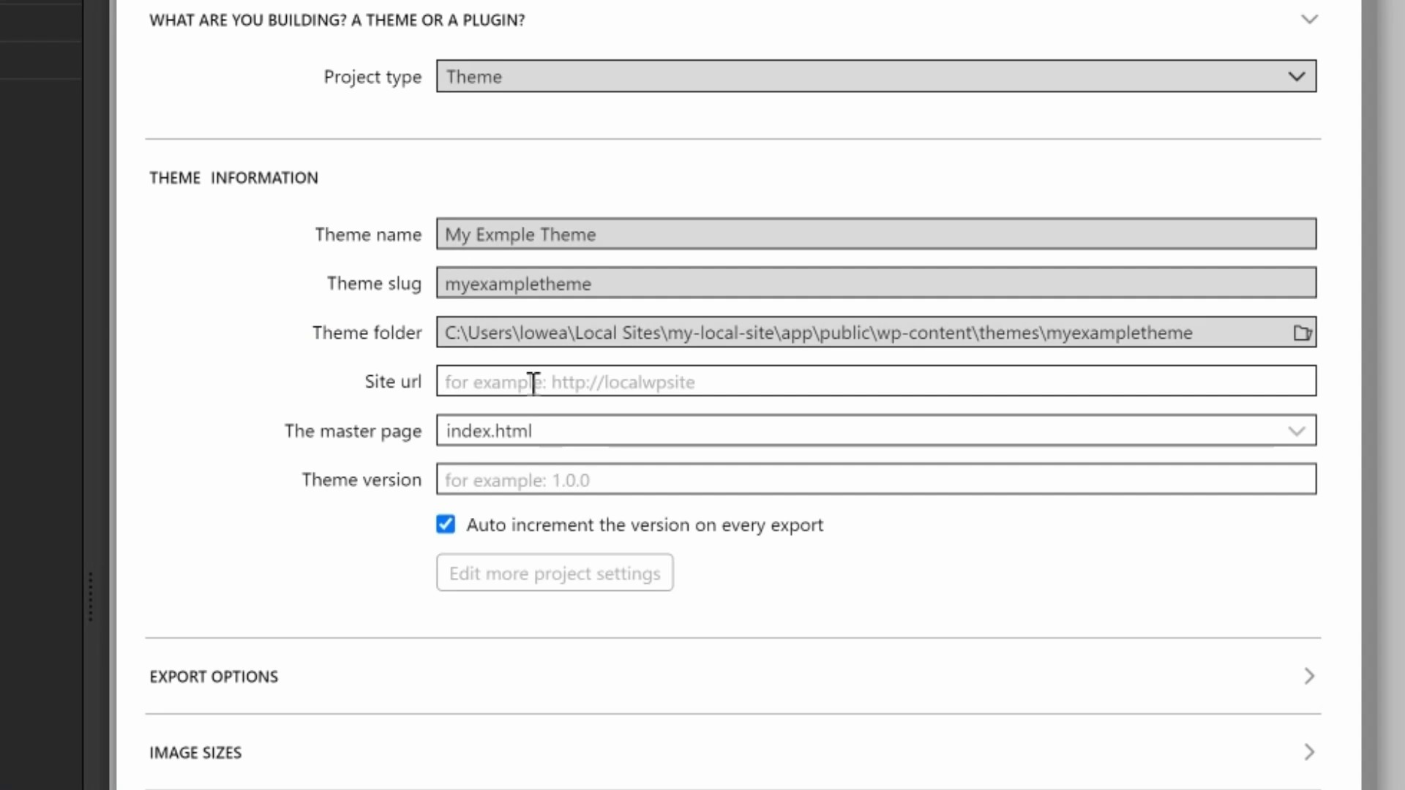
left_click(533, 382)
key("ctrl+v")
mouse_move(498, 439)
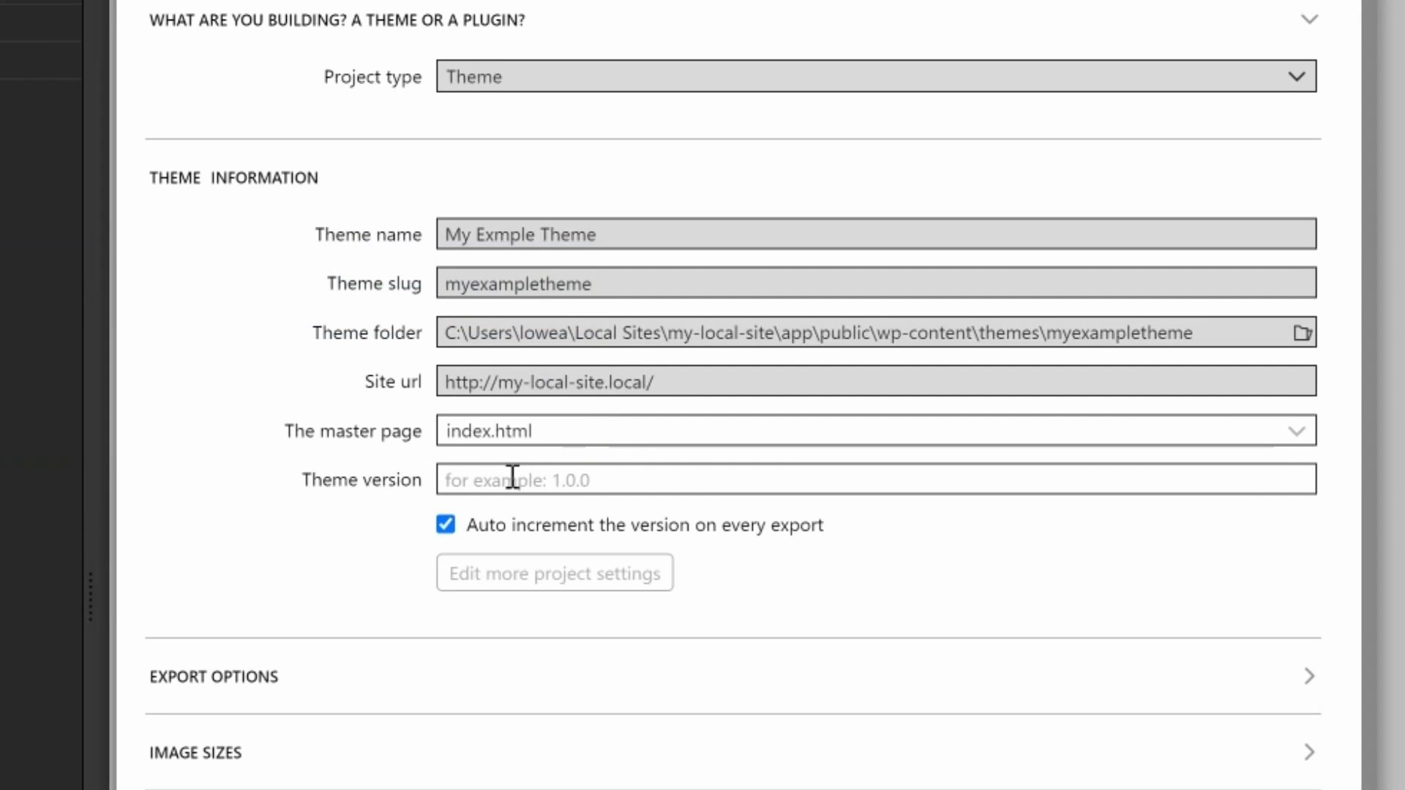
- Set the theme version to 0.0.1, look over the remaining theme options and save the settings
left_click(513, 477)
type("0.0.1")
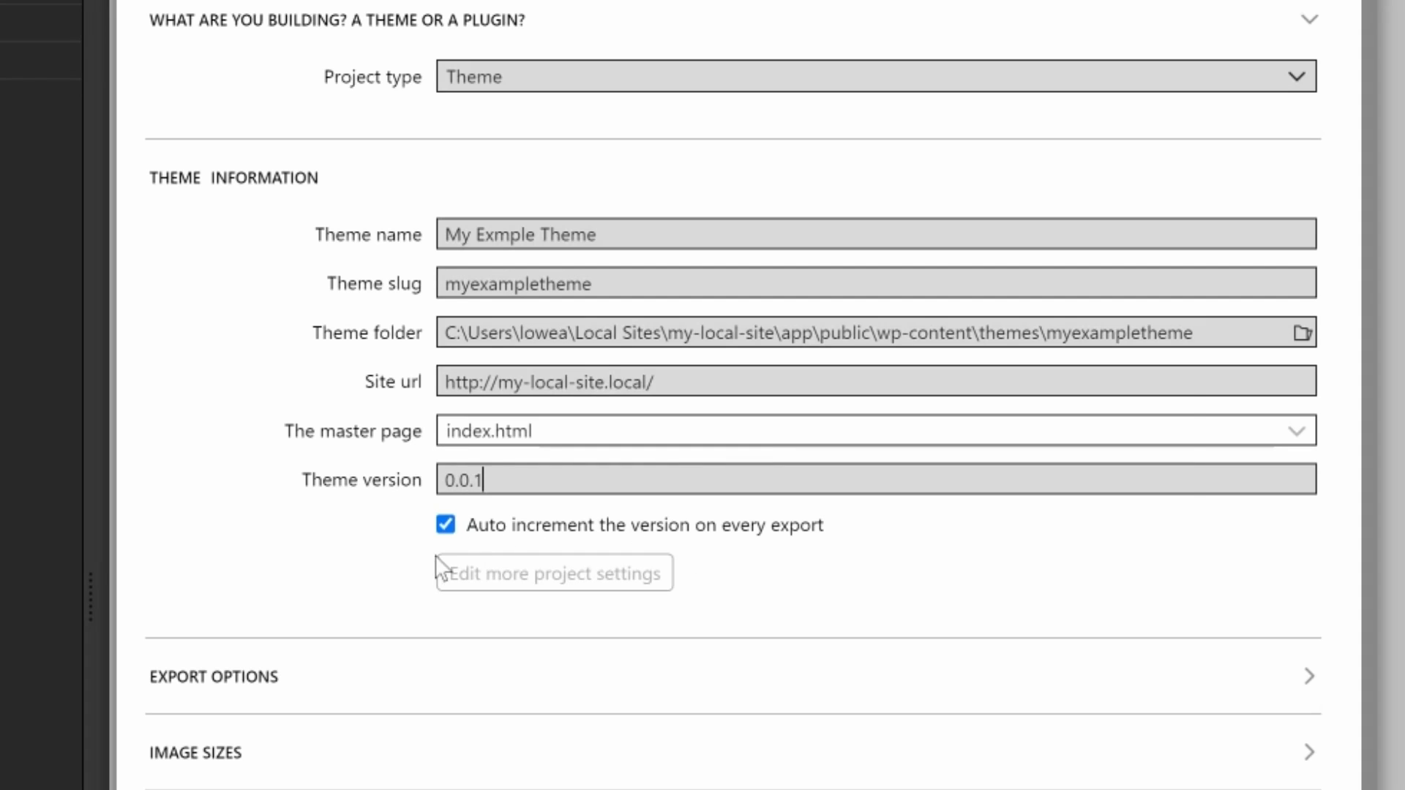
mouse_move(846, 531)
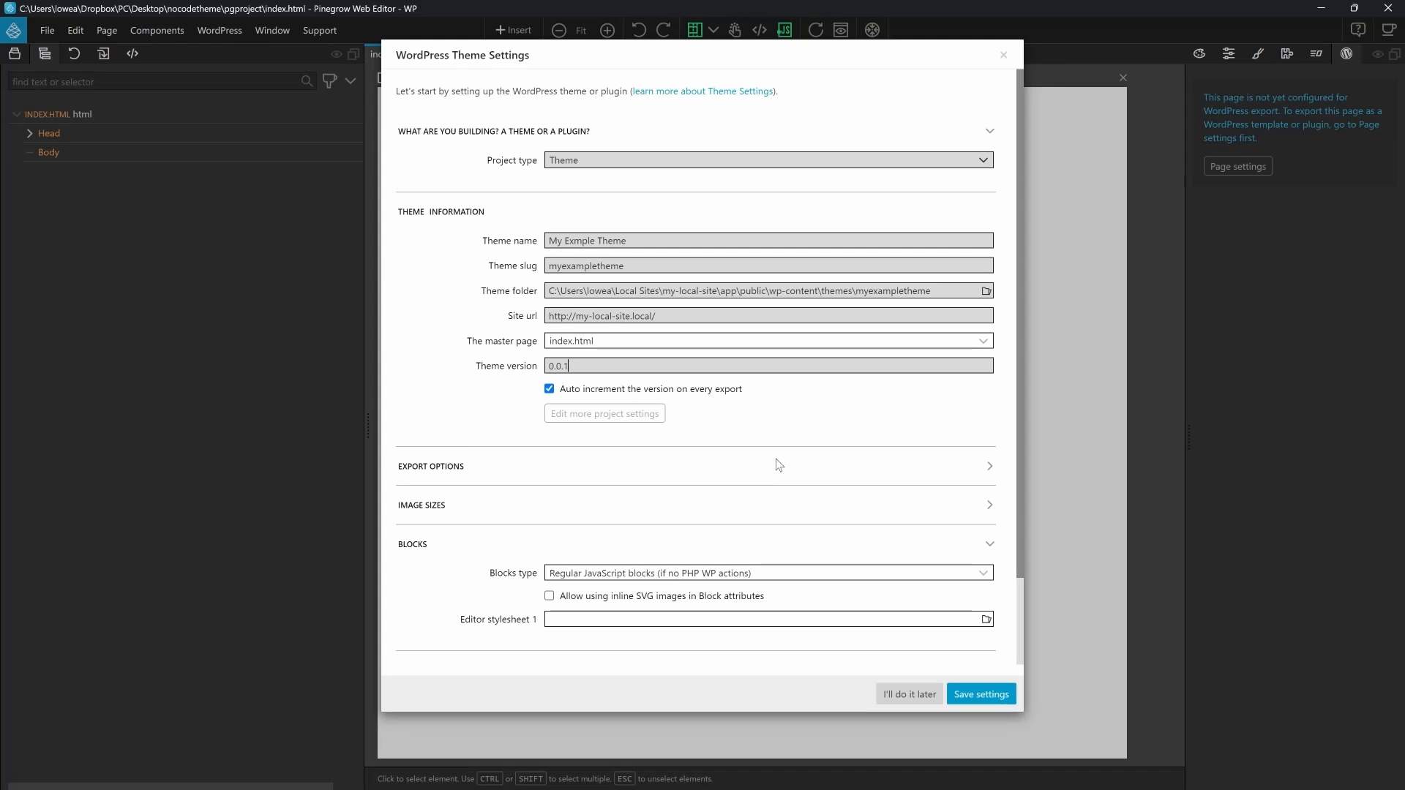
scroll(887, 661, "down", 3)
scroll(887, 661, "up", 3)
scroll(785, 439, "down", 3)
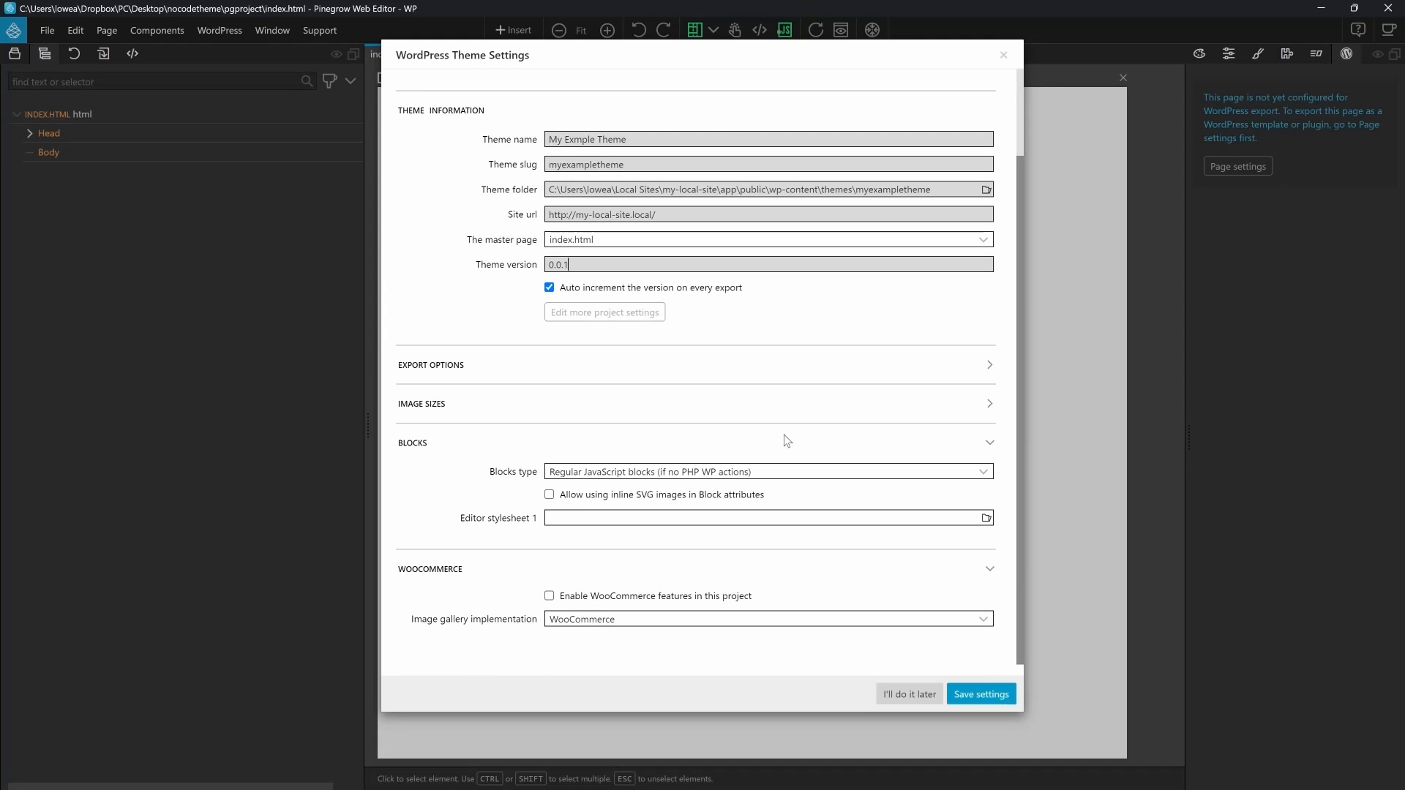
left_click(995, 699)
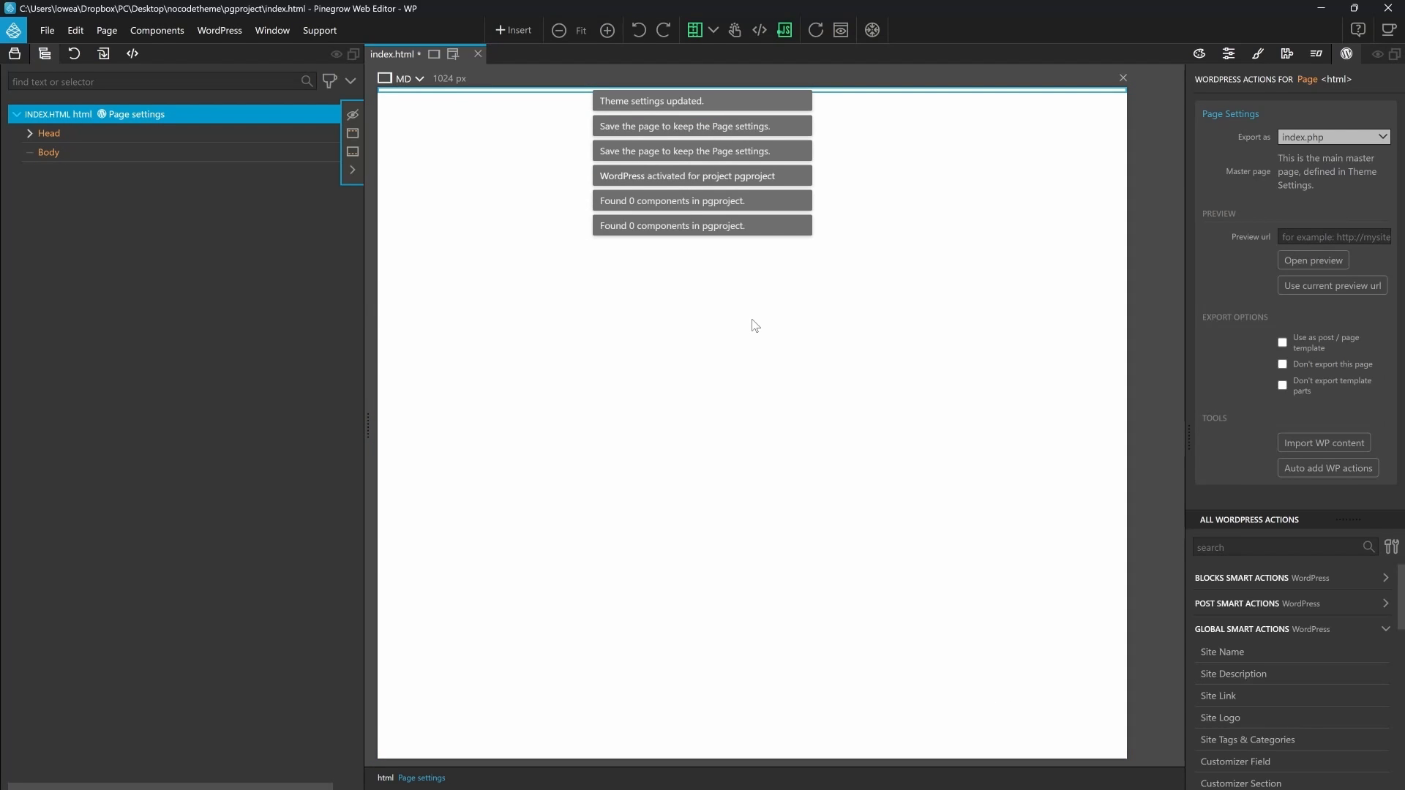
- Export the WordPress theme and acknowledge the notice about files added to the project
left_click(220, 30)
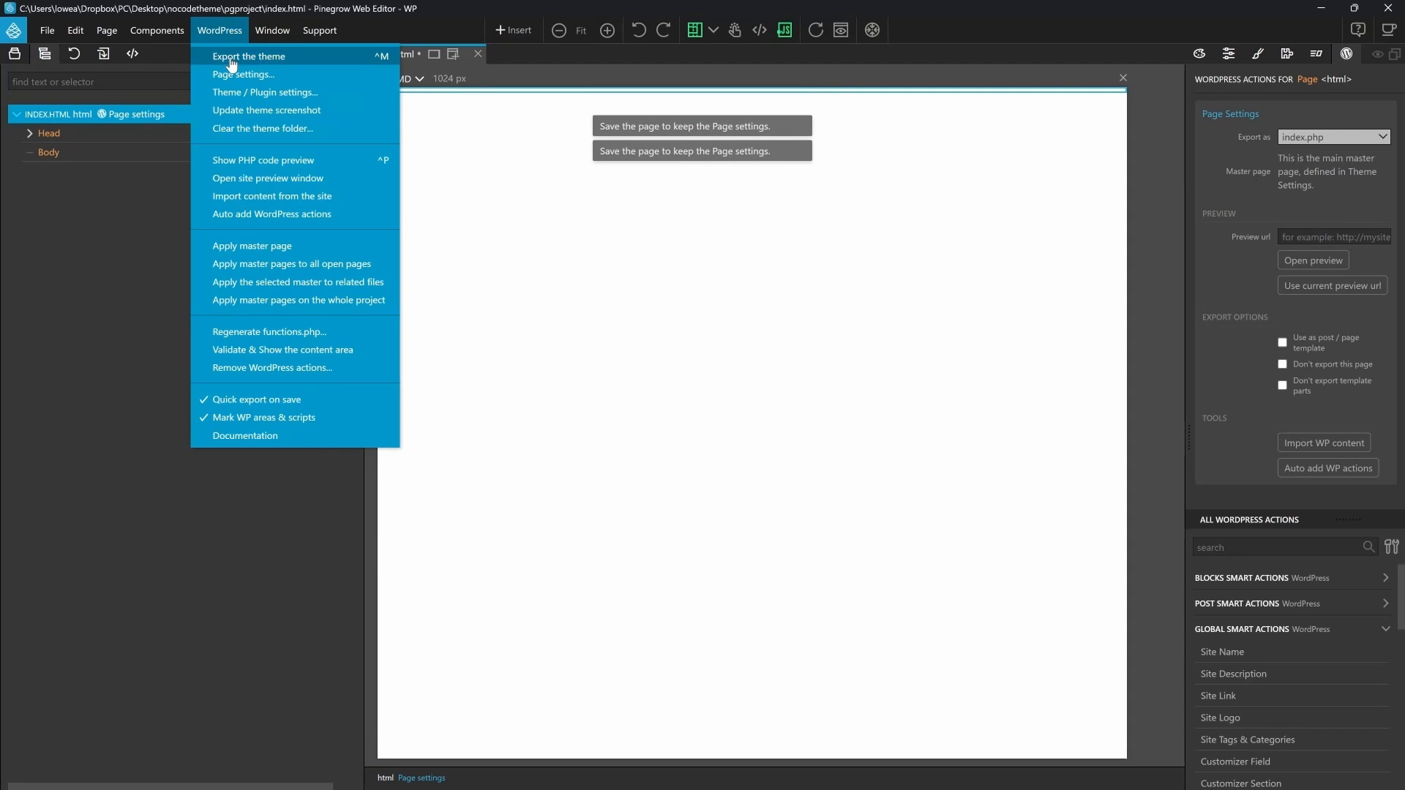
left_click(230, 55)
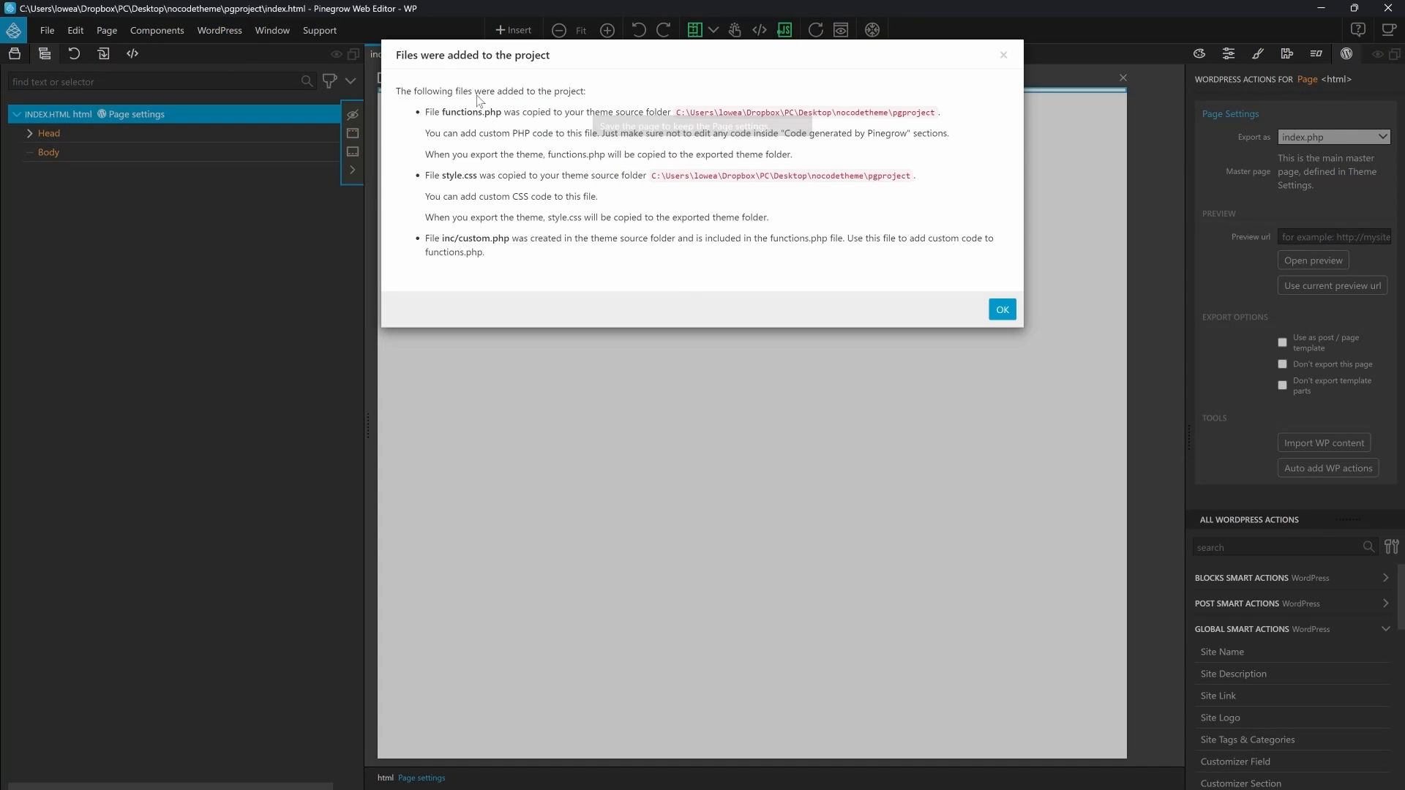
left_click(1000, 311)
- Switch to File Explorer and examine the exported theme files in myexampletheme, including the contents of its css and inc folders
key("alt+Tab")
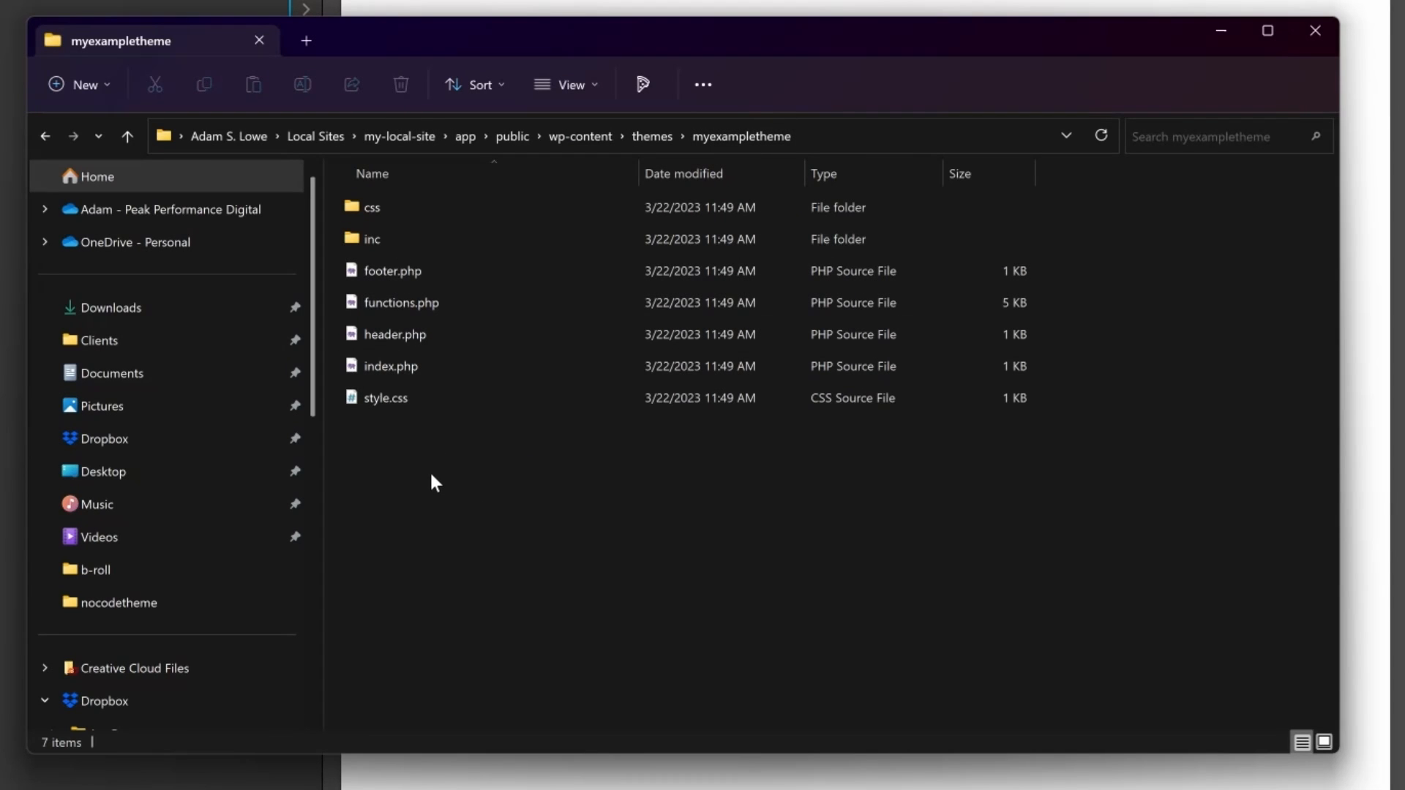
left_click(434, 335)
left_click(441, 272)
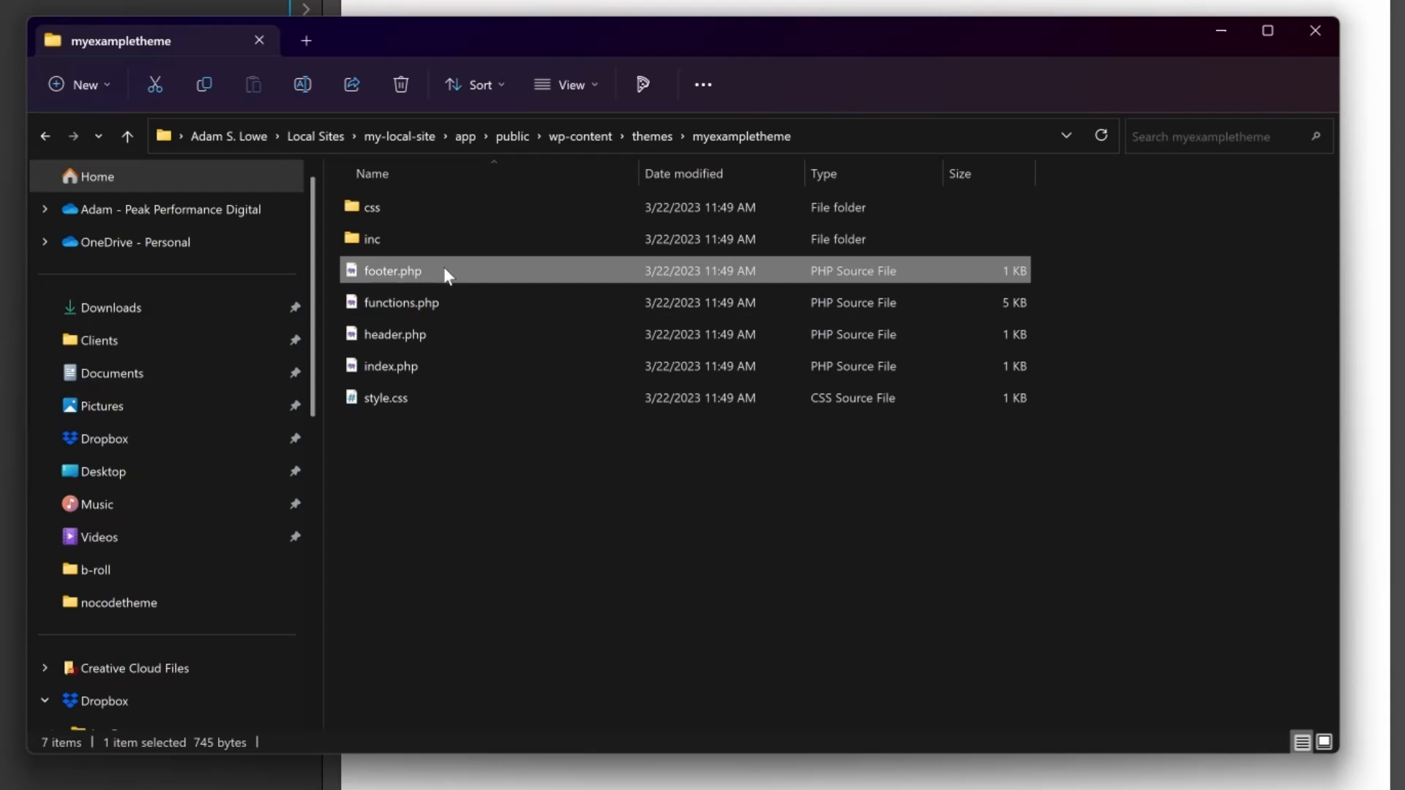
left_click(442, 302)
left_click(455, 401)
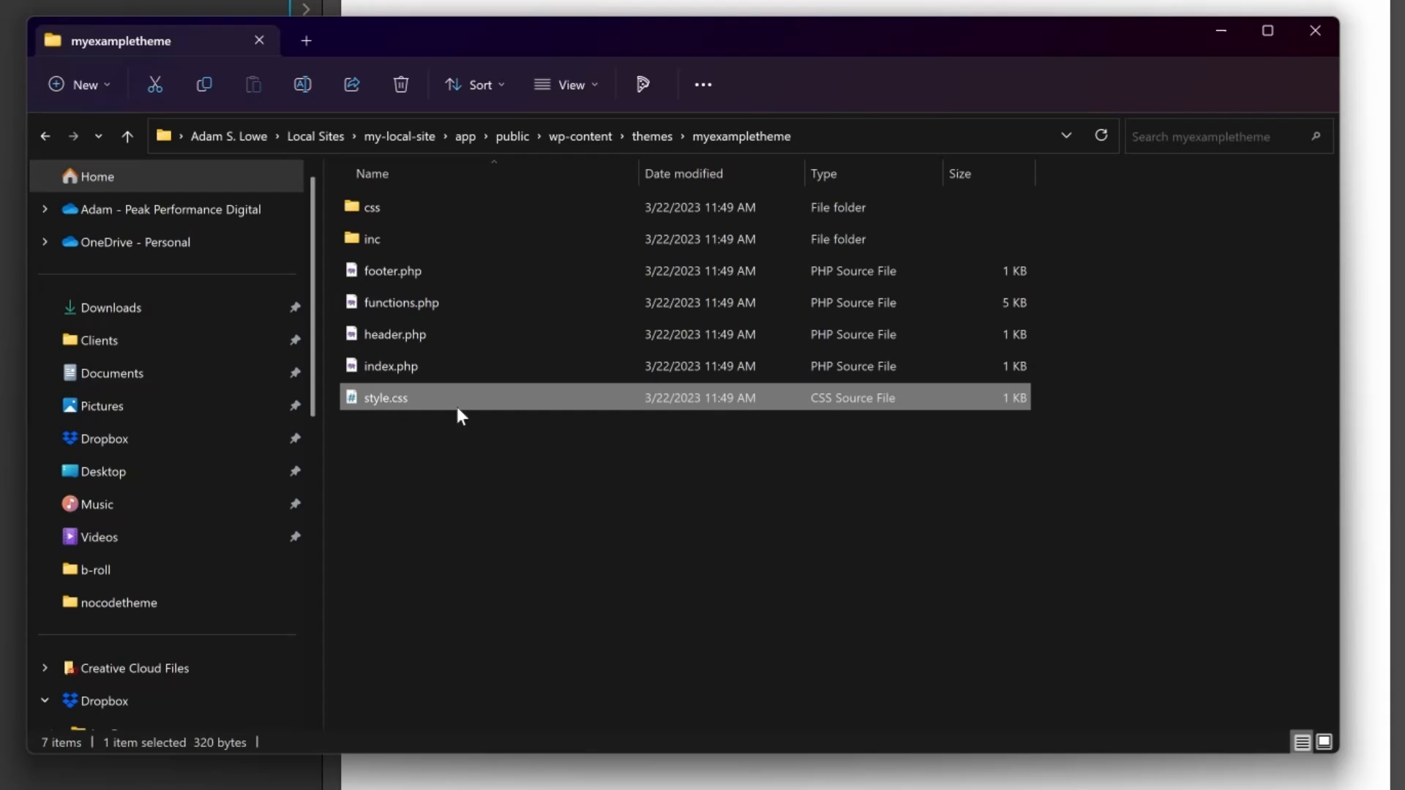
double_click(427, 205)
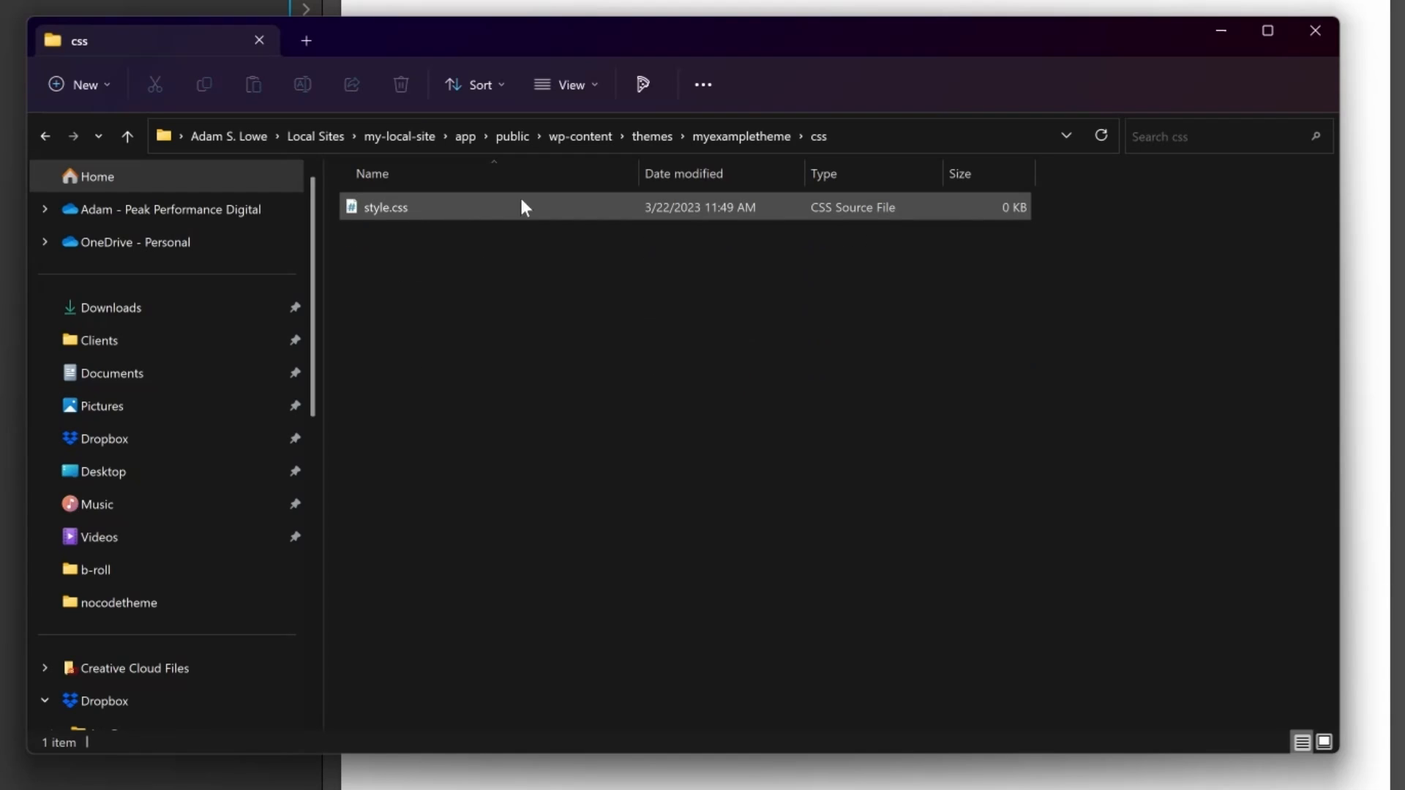
left_click(708, 137)
left_click(401, 239)
double_click(401, 239)
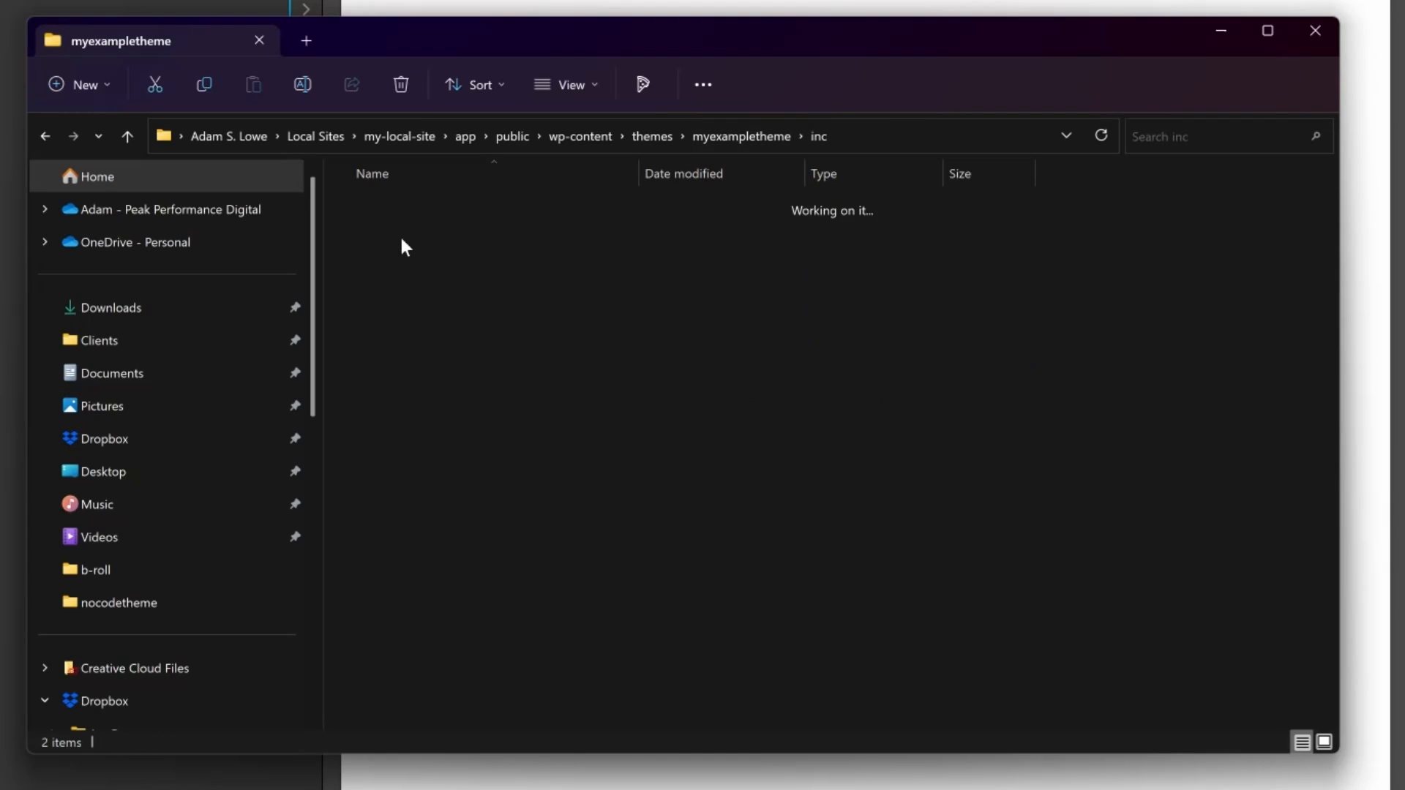
left_click(467, 208)
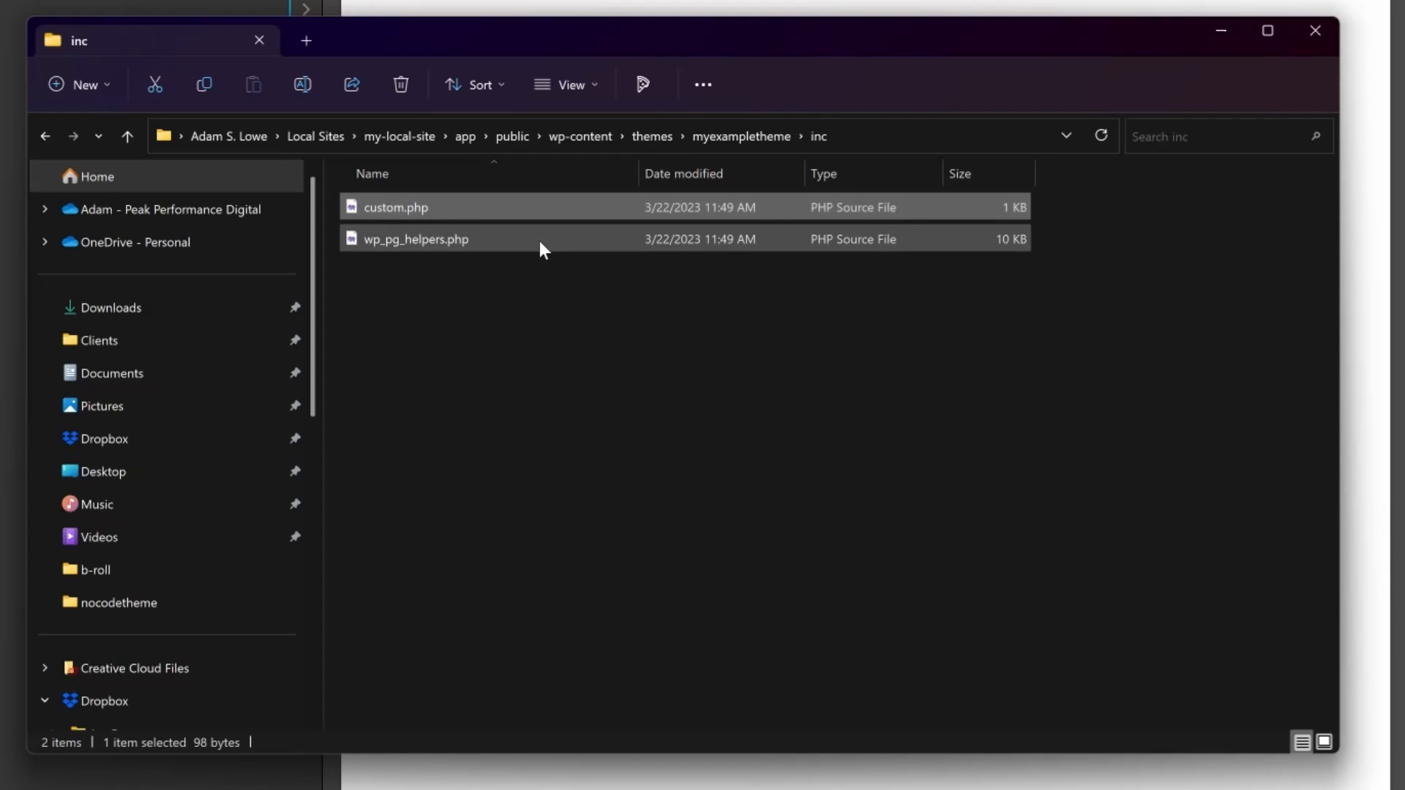
left_click(539, 240)
left_click(714, 371)
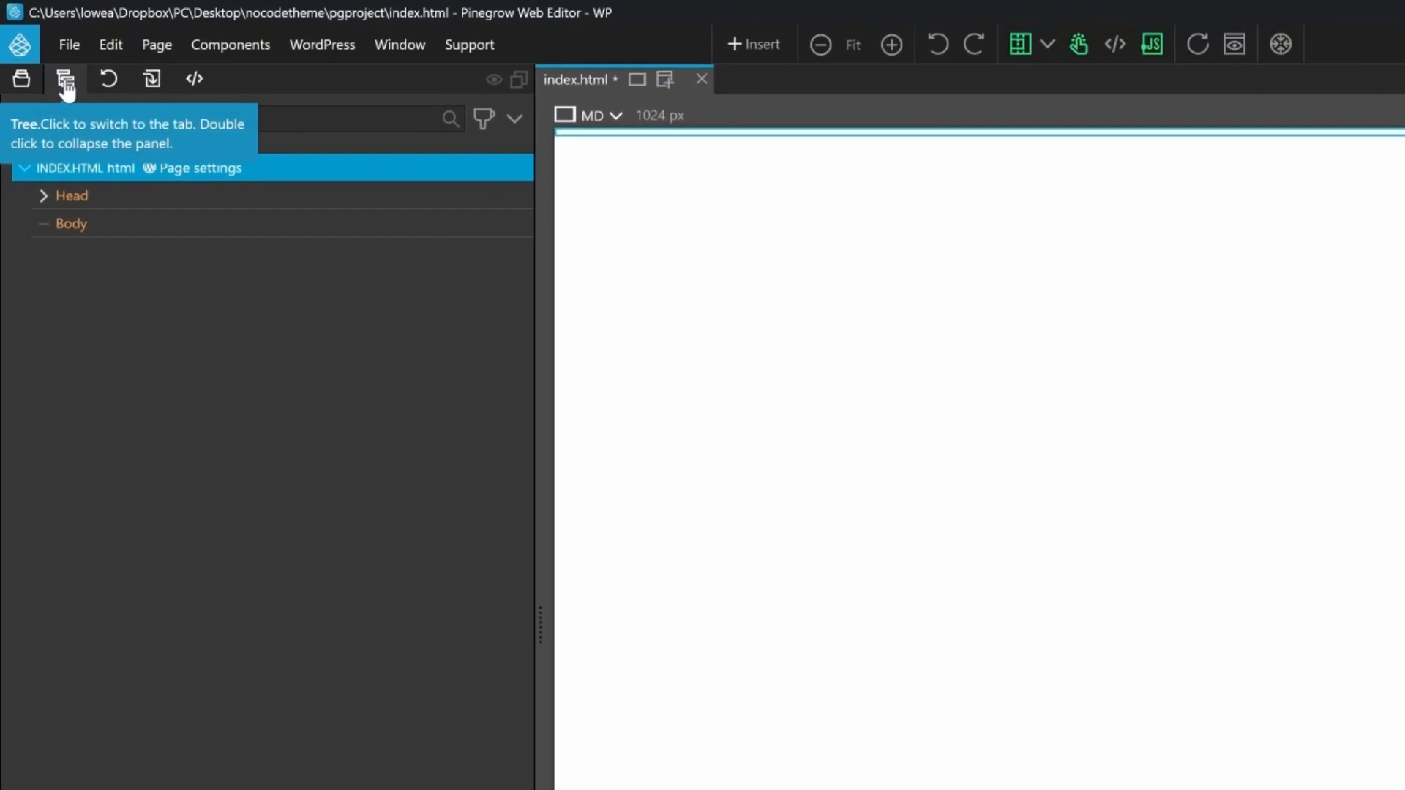
- Expand the _pgexport folder in the project files and review the theme folder and site URL in the theme settings without changing them
left_click(26, 99)
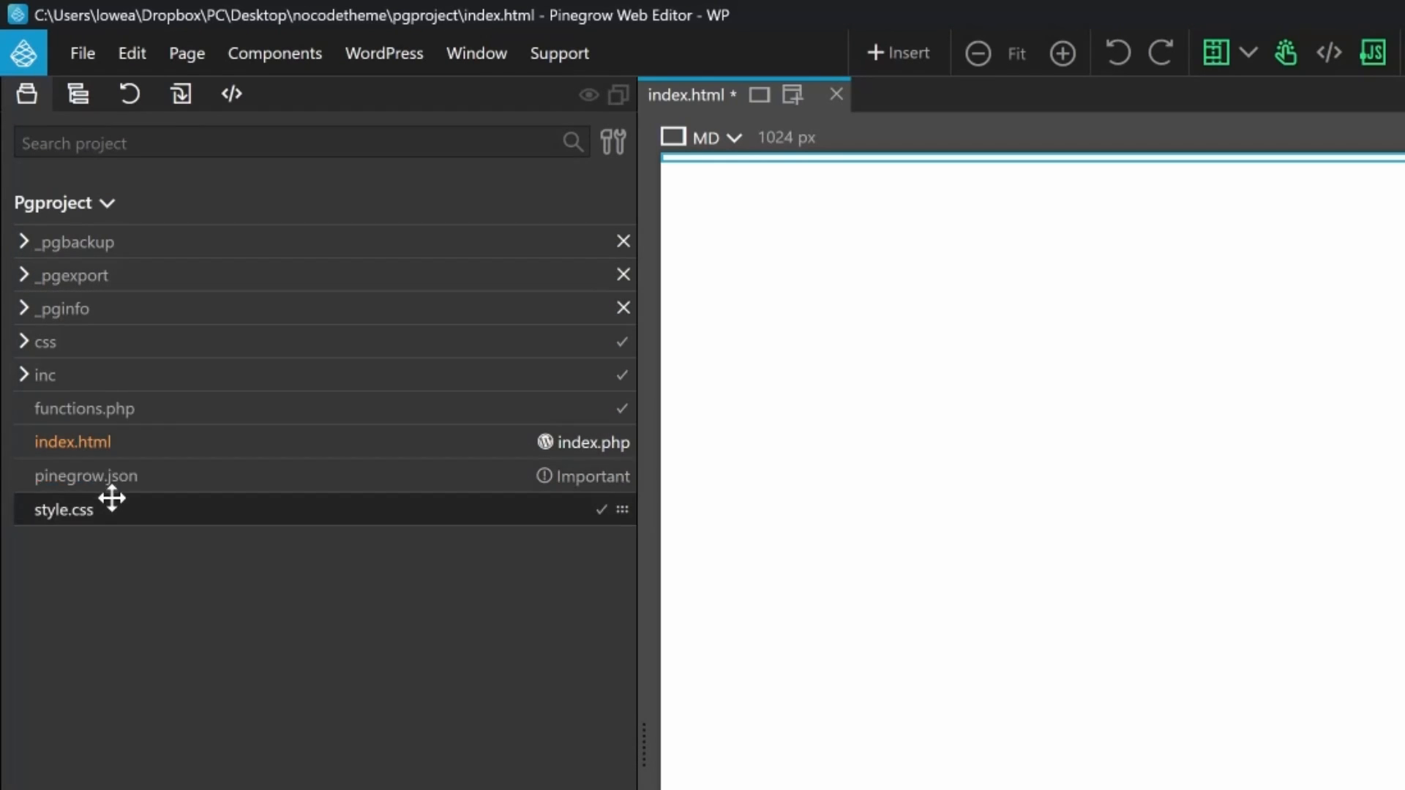
left_click(24, 278)
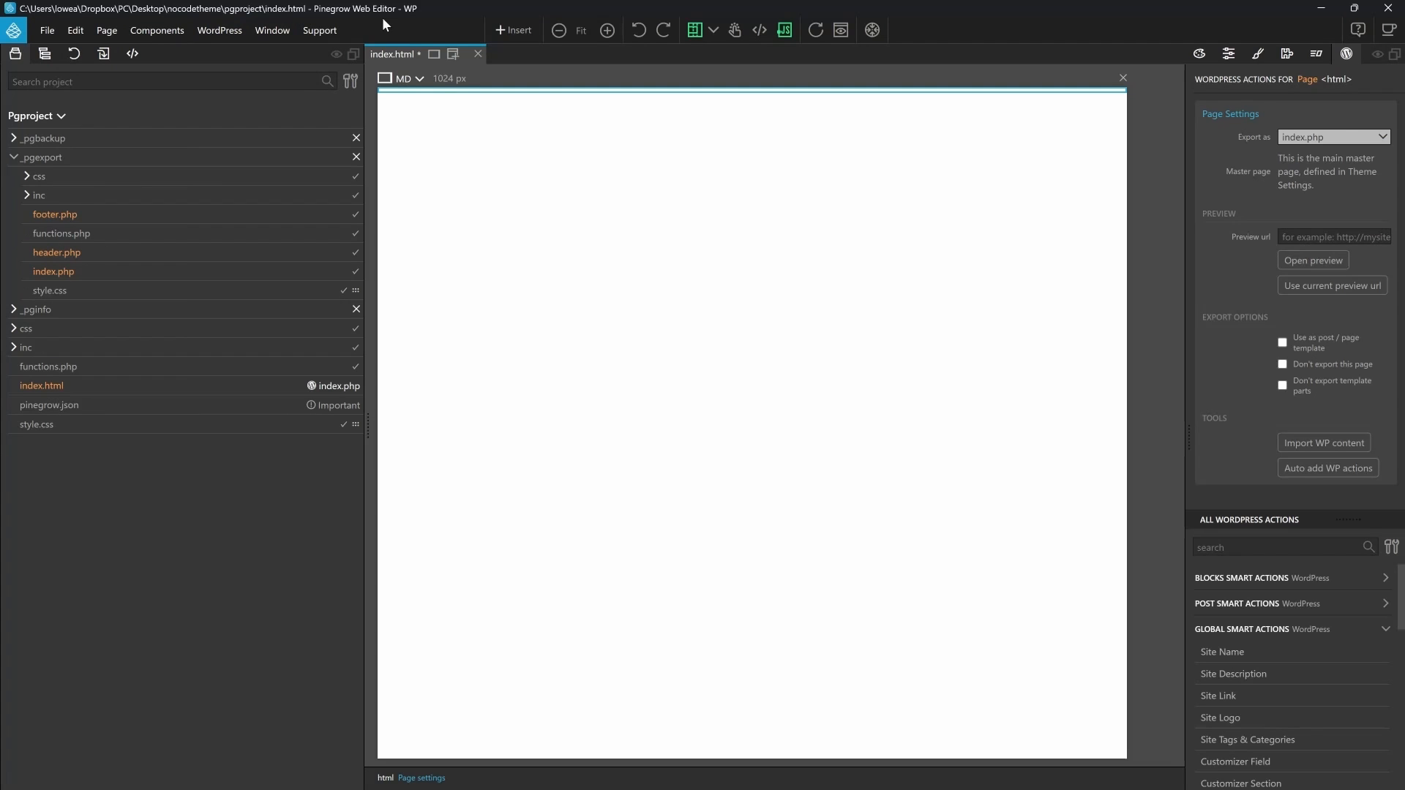
left_click(209, 32)
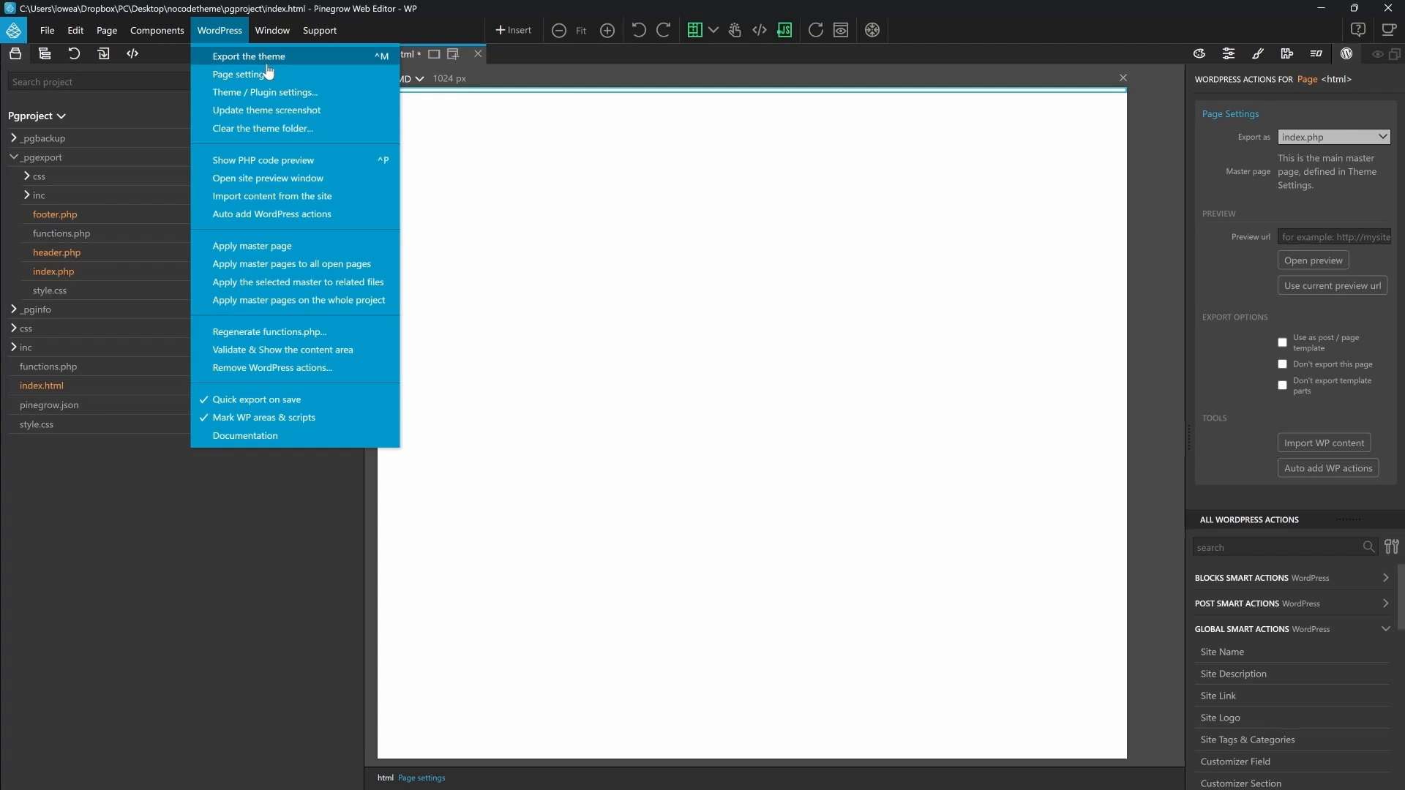
left_click(279, 93)
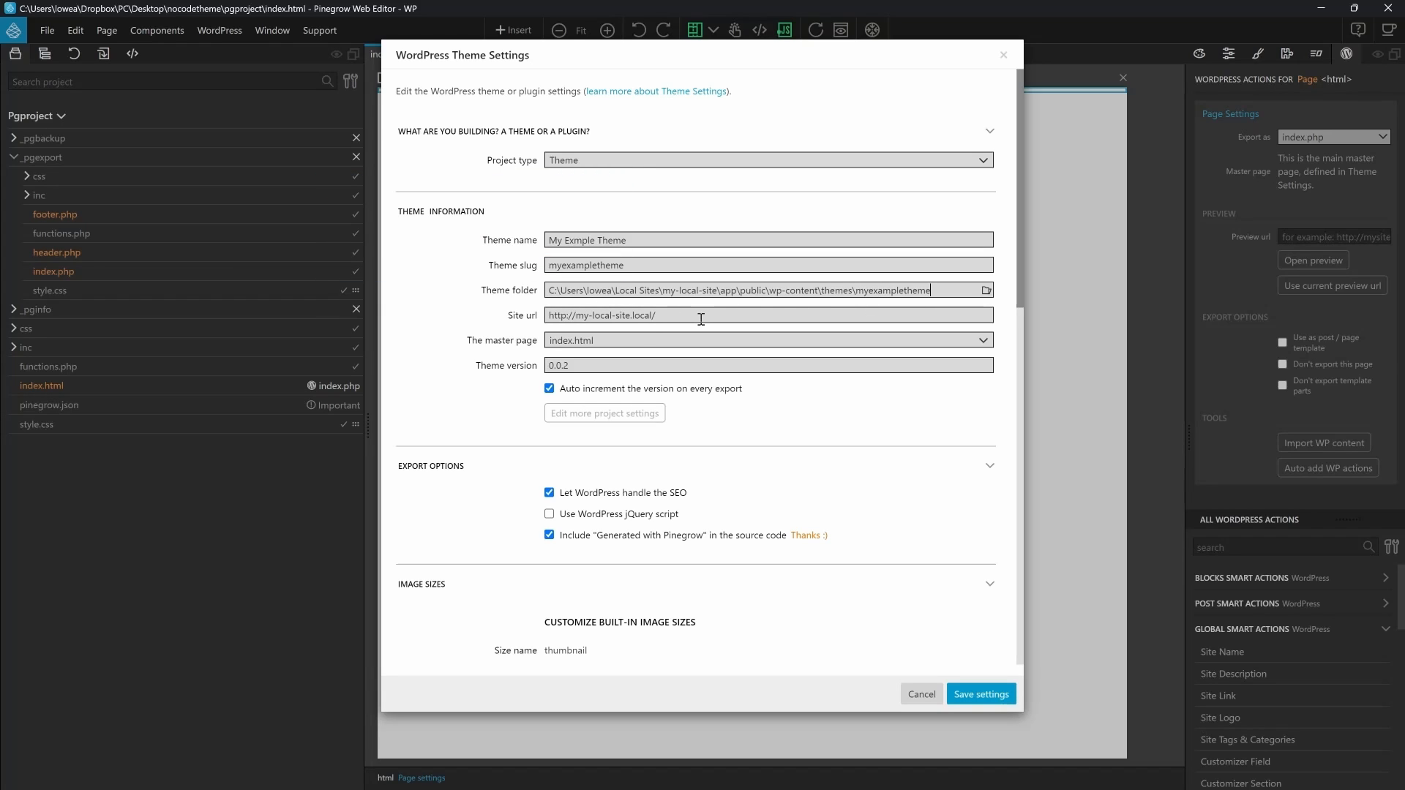
left_click(921, 691)
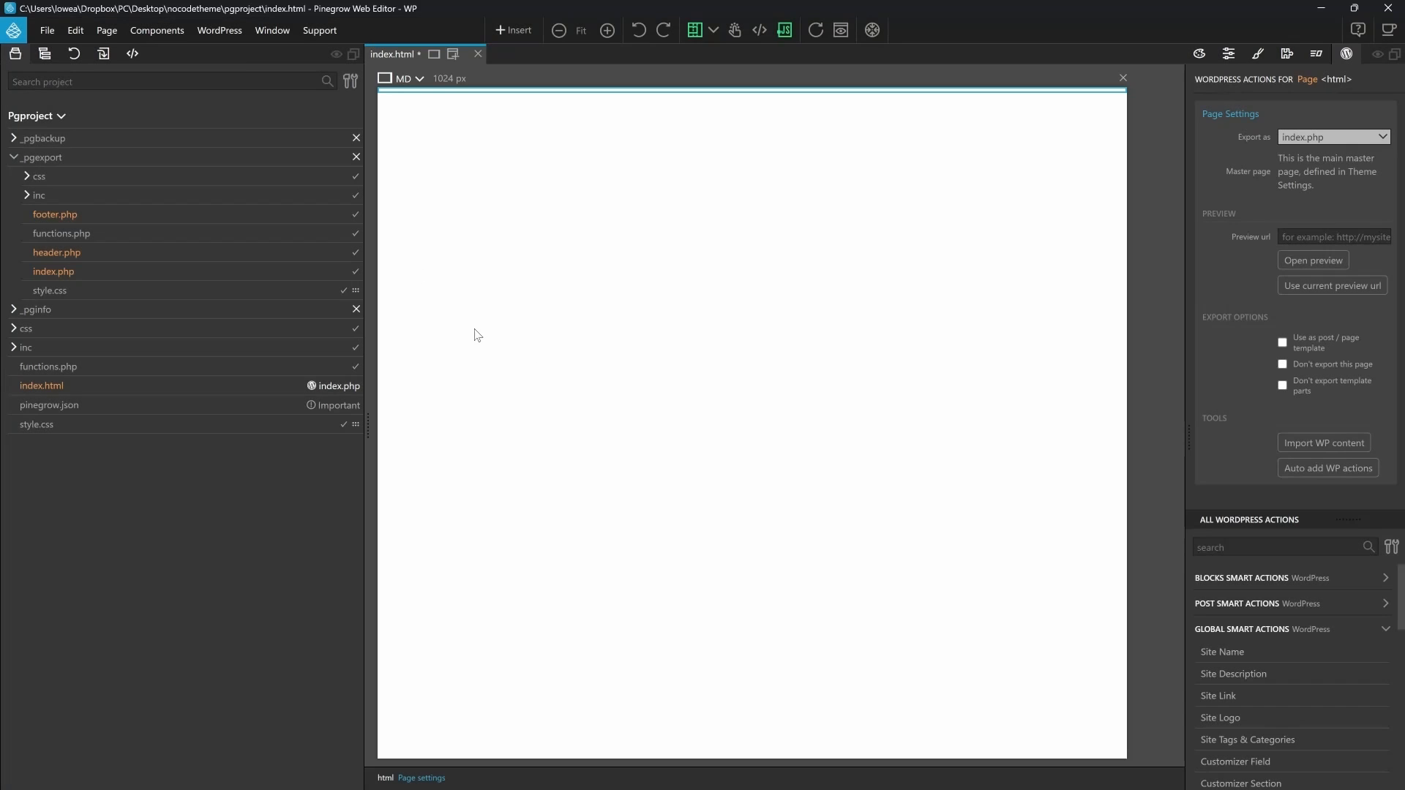
- In the Pinegrow settings, define a user variable named mynewtheme that holds the full path of the myexampletheme folder
left_click(316, 32)
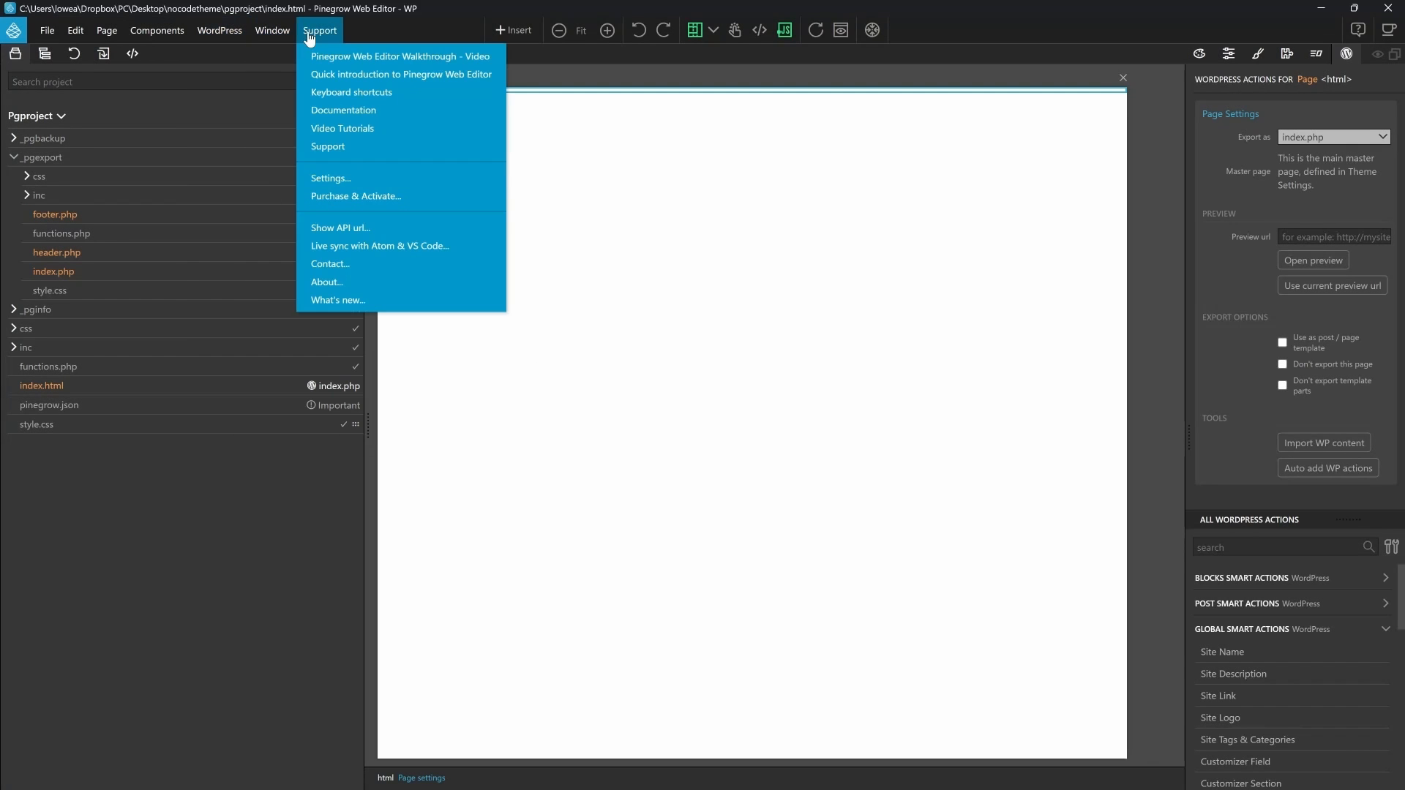
left_click(339, 180)
scroll(446, 386, "down", 15)
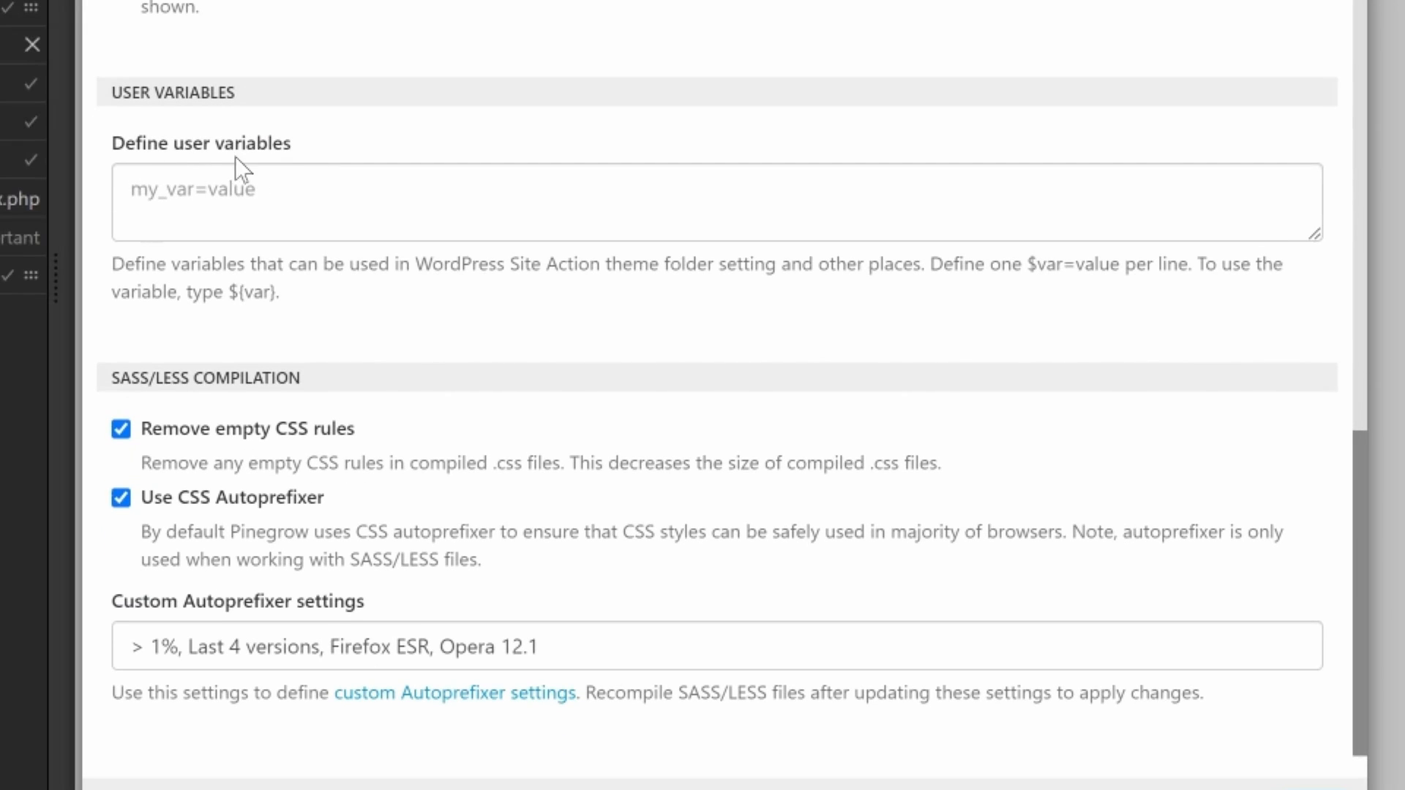
left_click(193, 194)
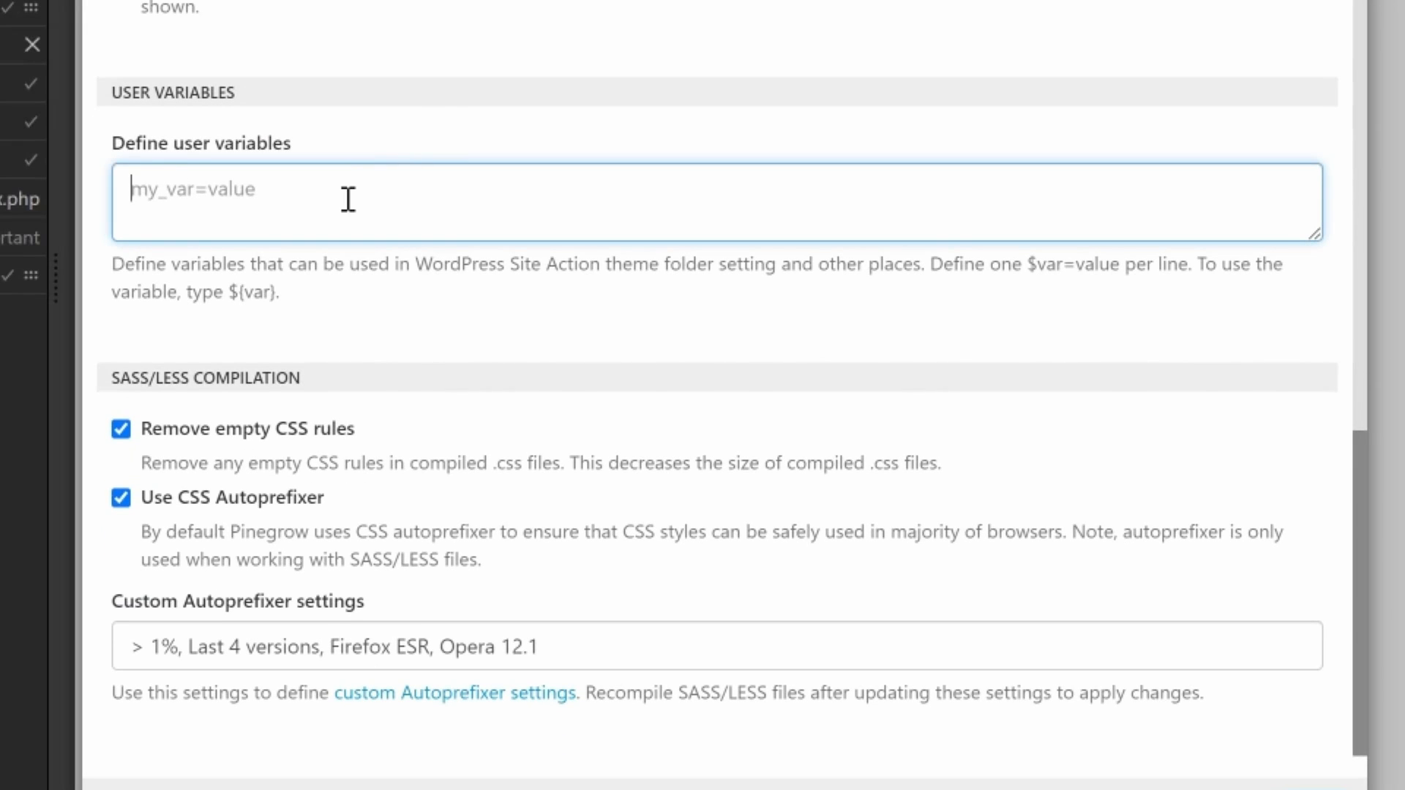
type("mynewtheme")
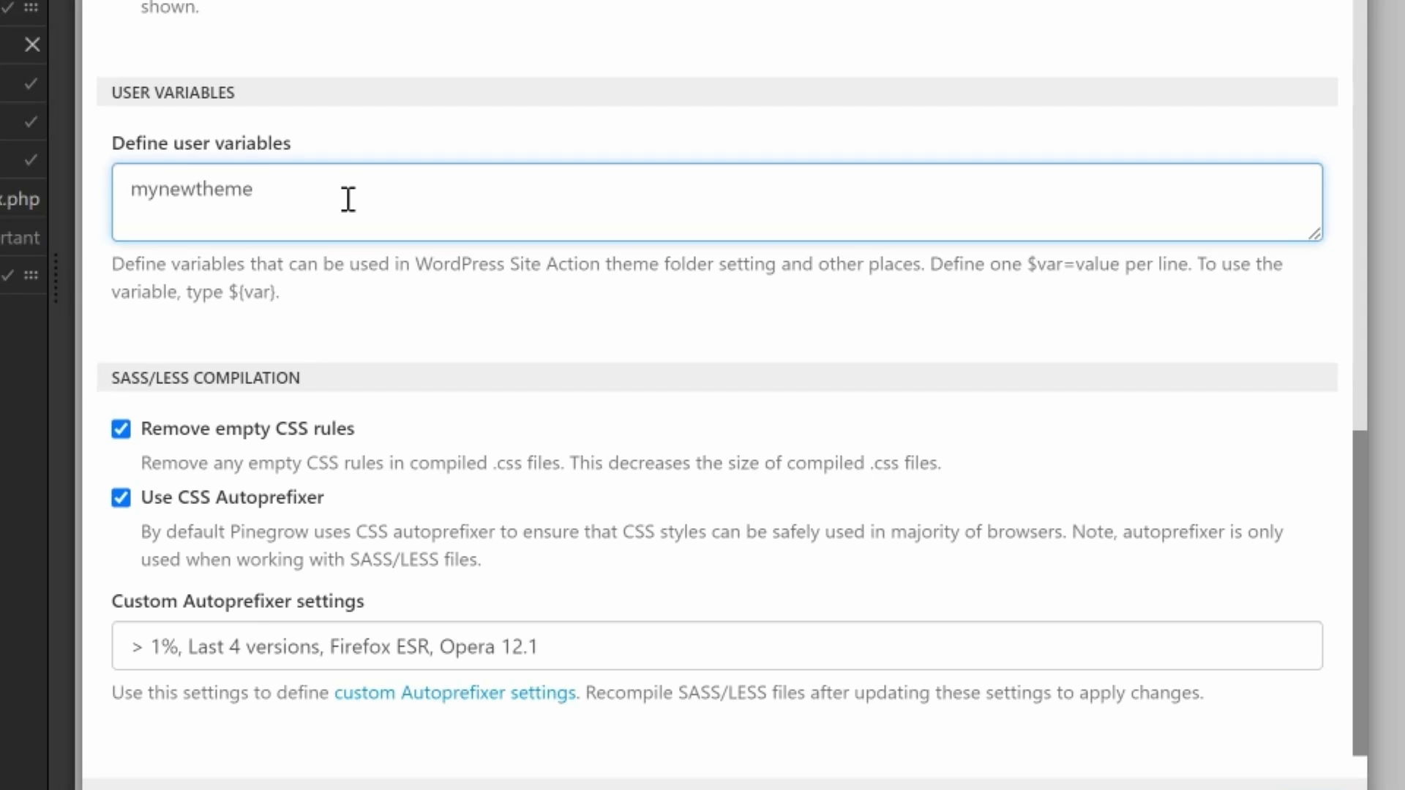
type("=")
type("C:\\Users\\lowea\\Local Sites\\my-local-site\\app\\public\\wp-content\\themes\\myexampletheme")
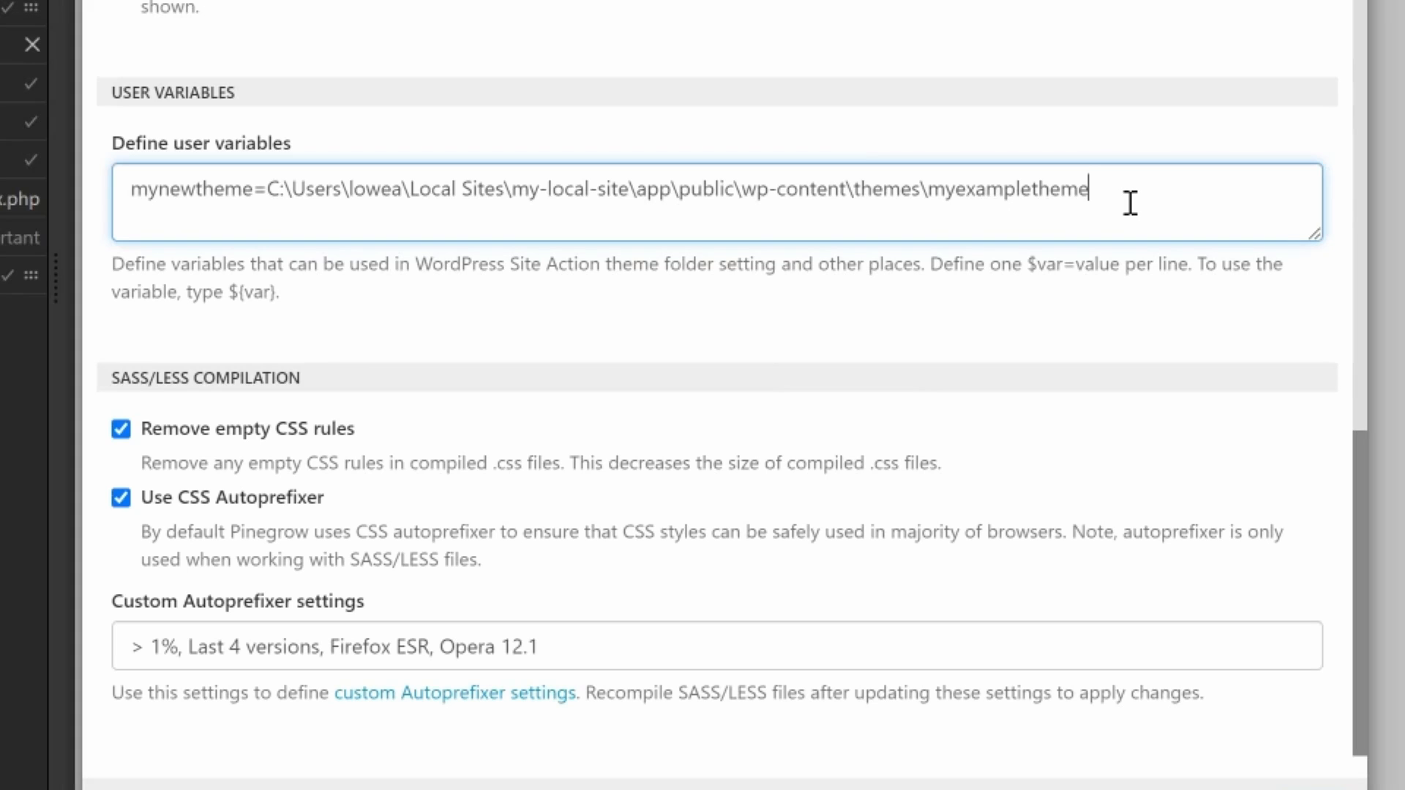
type("mynewtheme-")
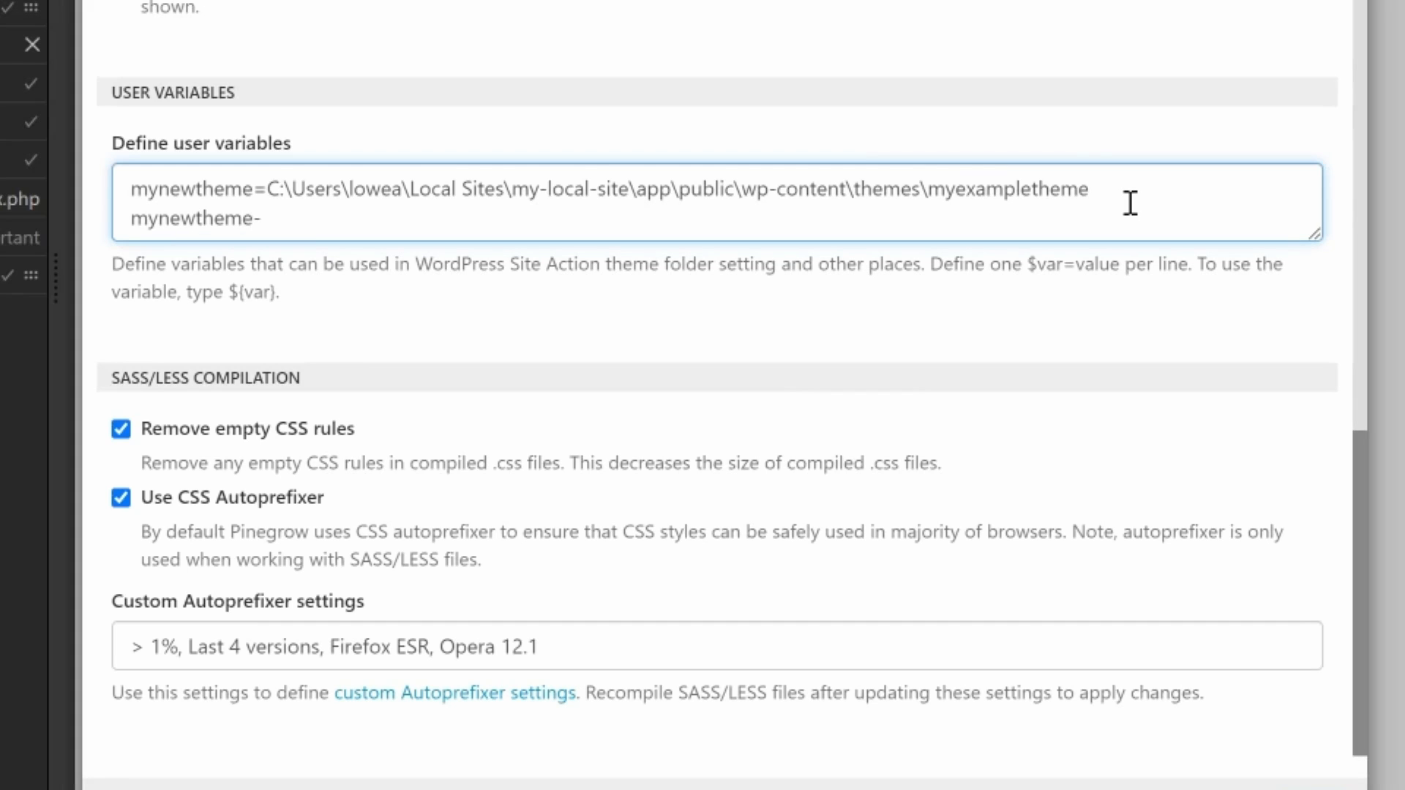
type("url=")
type("http://my-local-site.local/")
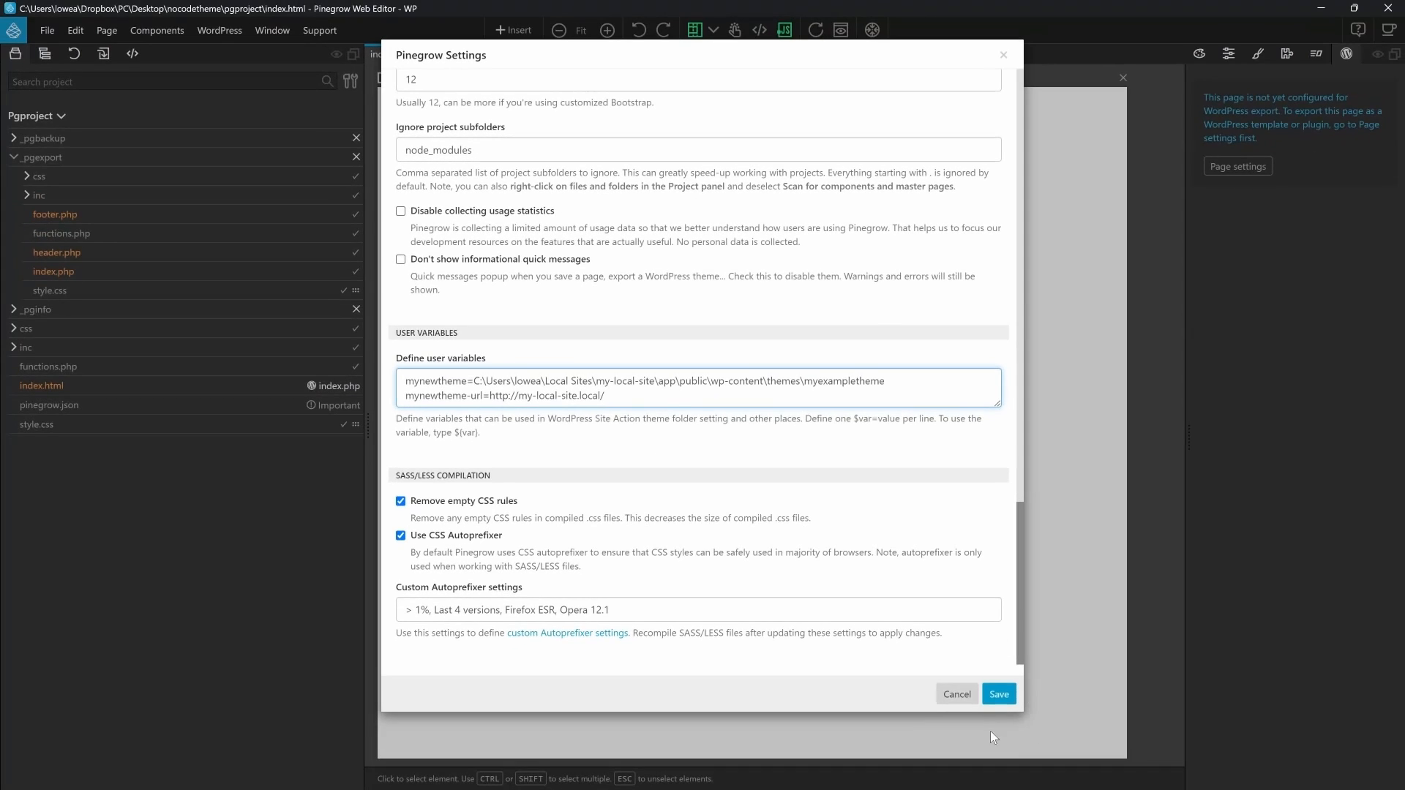
left_click(999, 694)
- Replace the theme folder path in the WordPress theme settings with the variable ${mynewtheme}
left_click(214, 31)
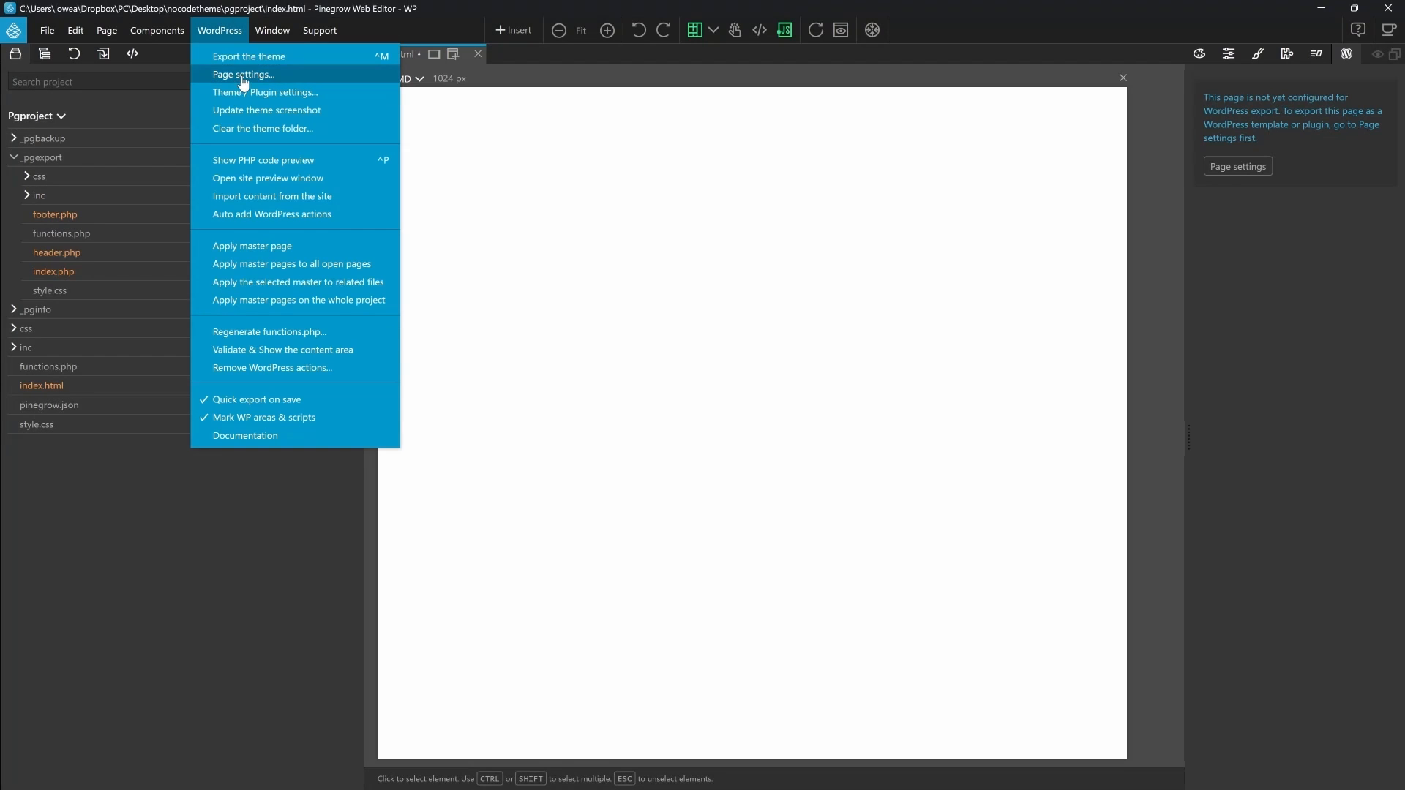
left_click(278, 93)
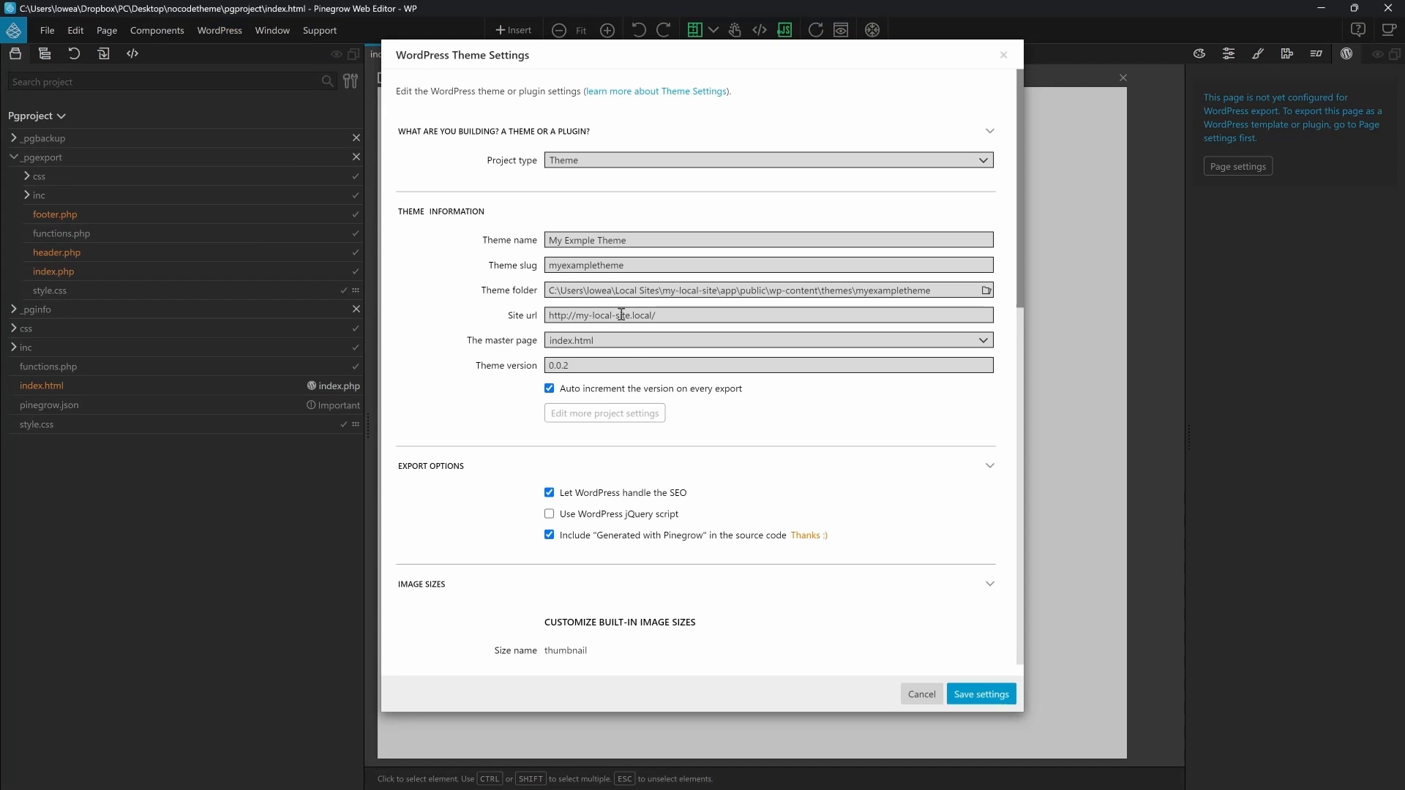
double_click(608, 291)
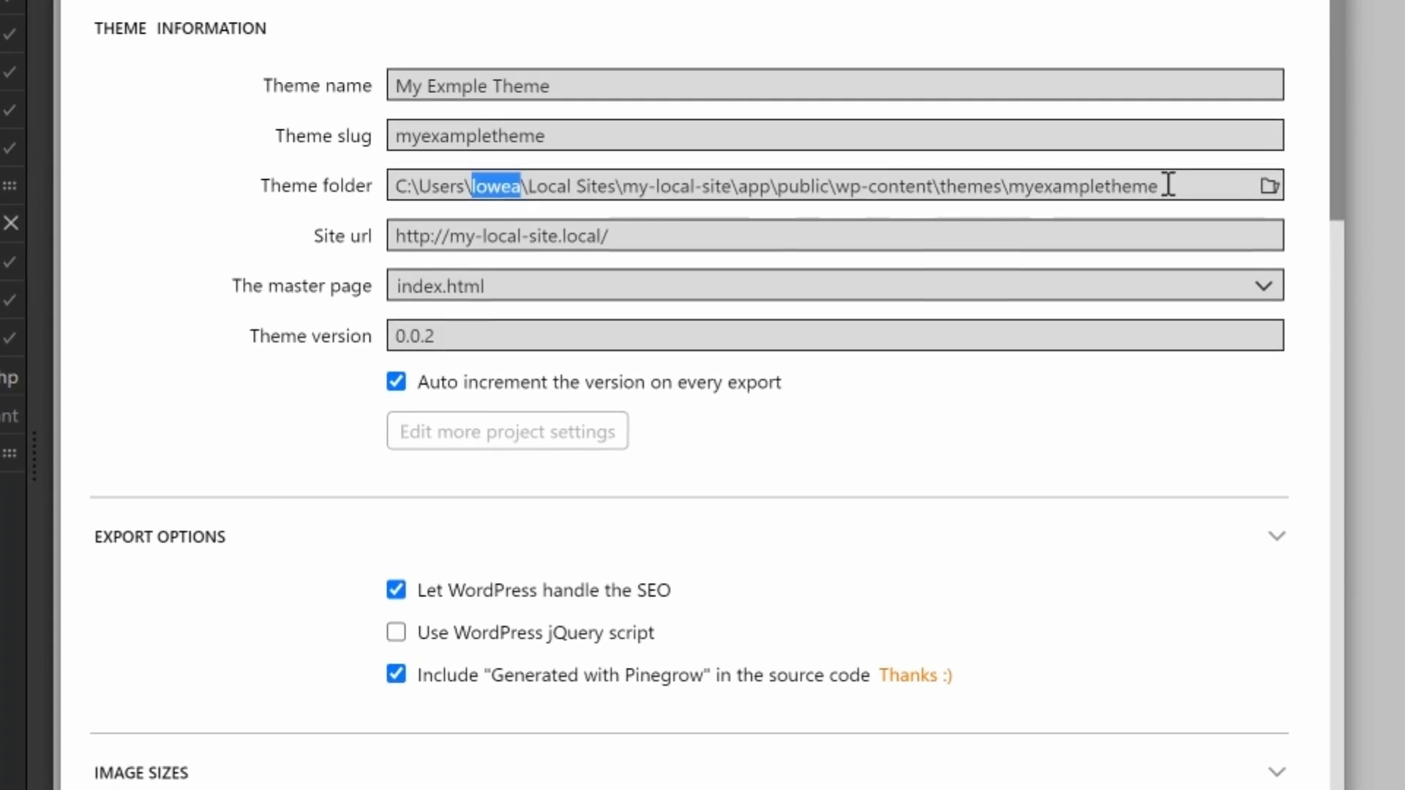
left_click_drag(934, 290, 488, 232)
key("BackSpace")
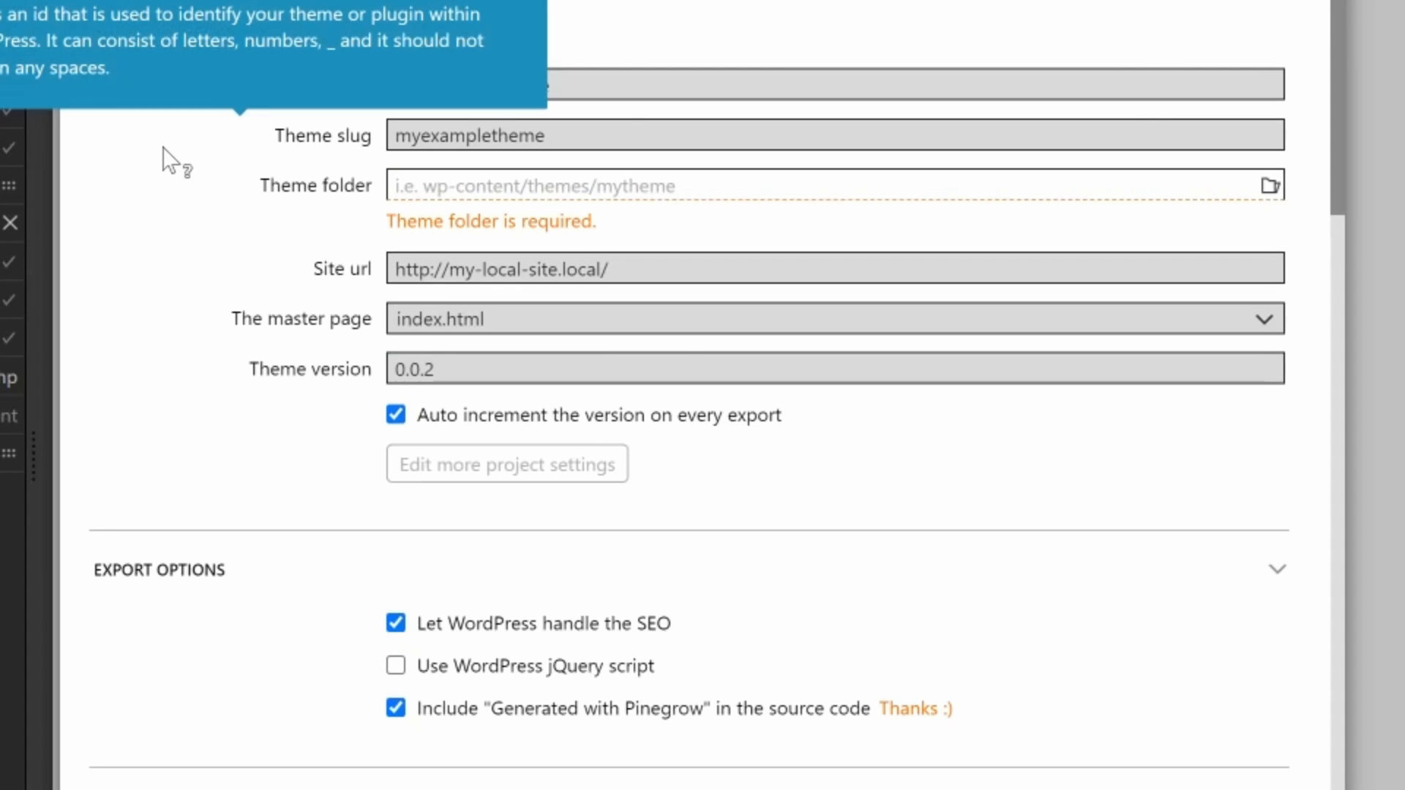
type("$")
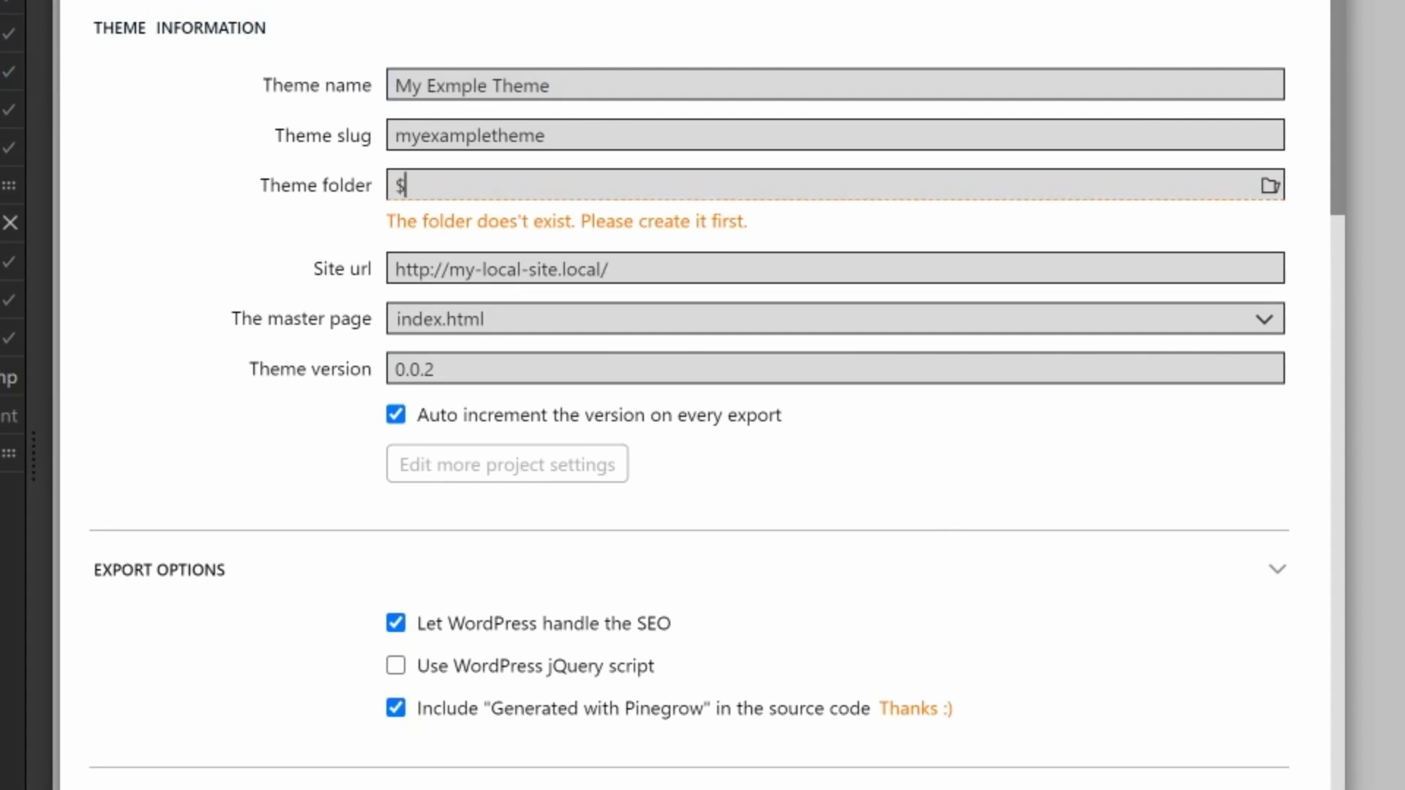
type("(mynewtheme")
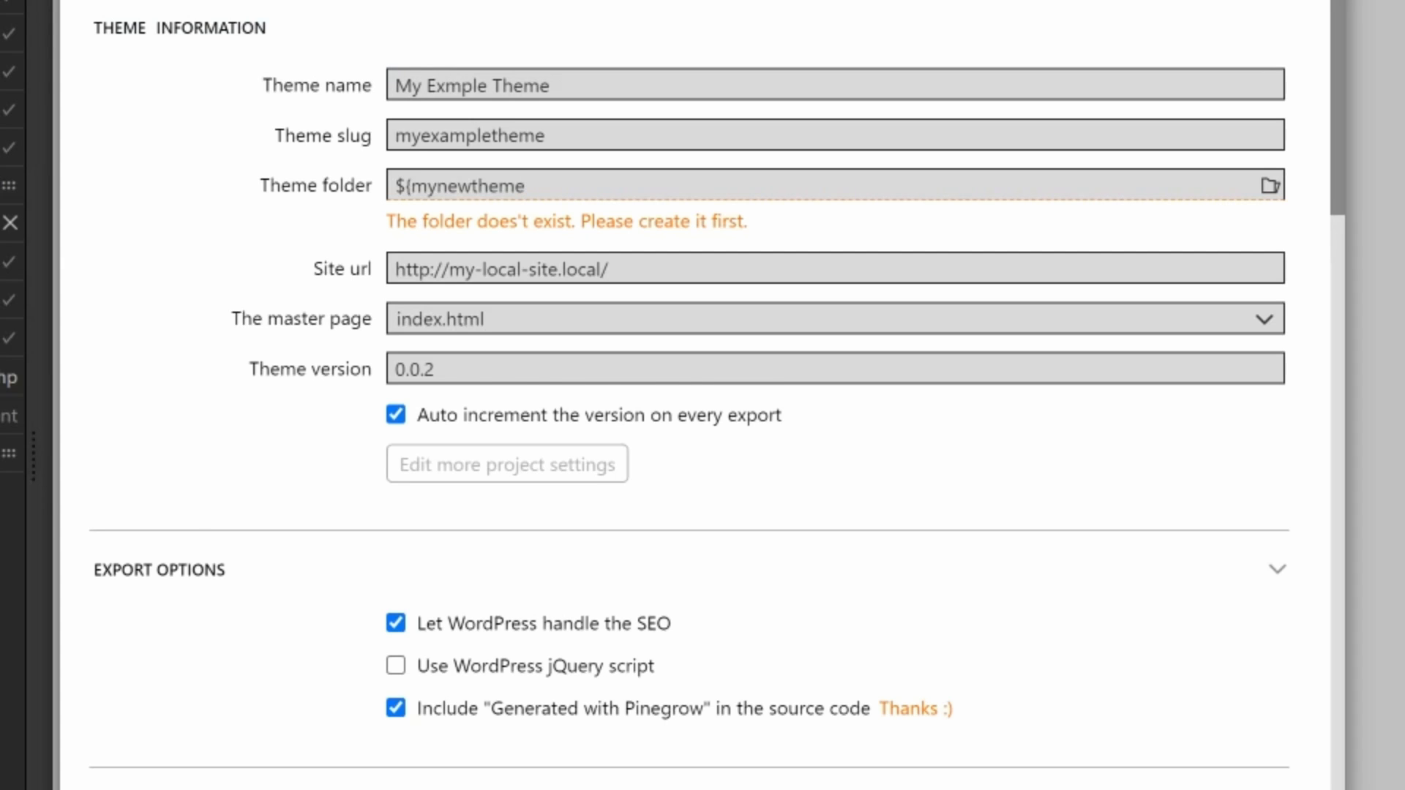
type(")")
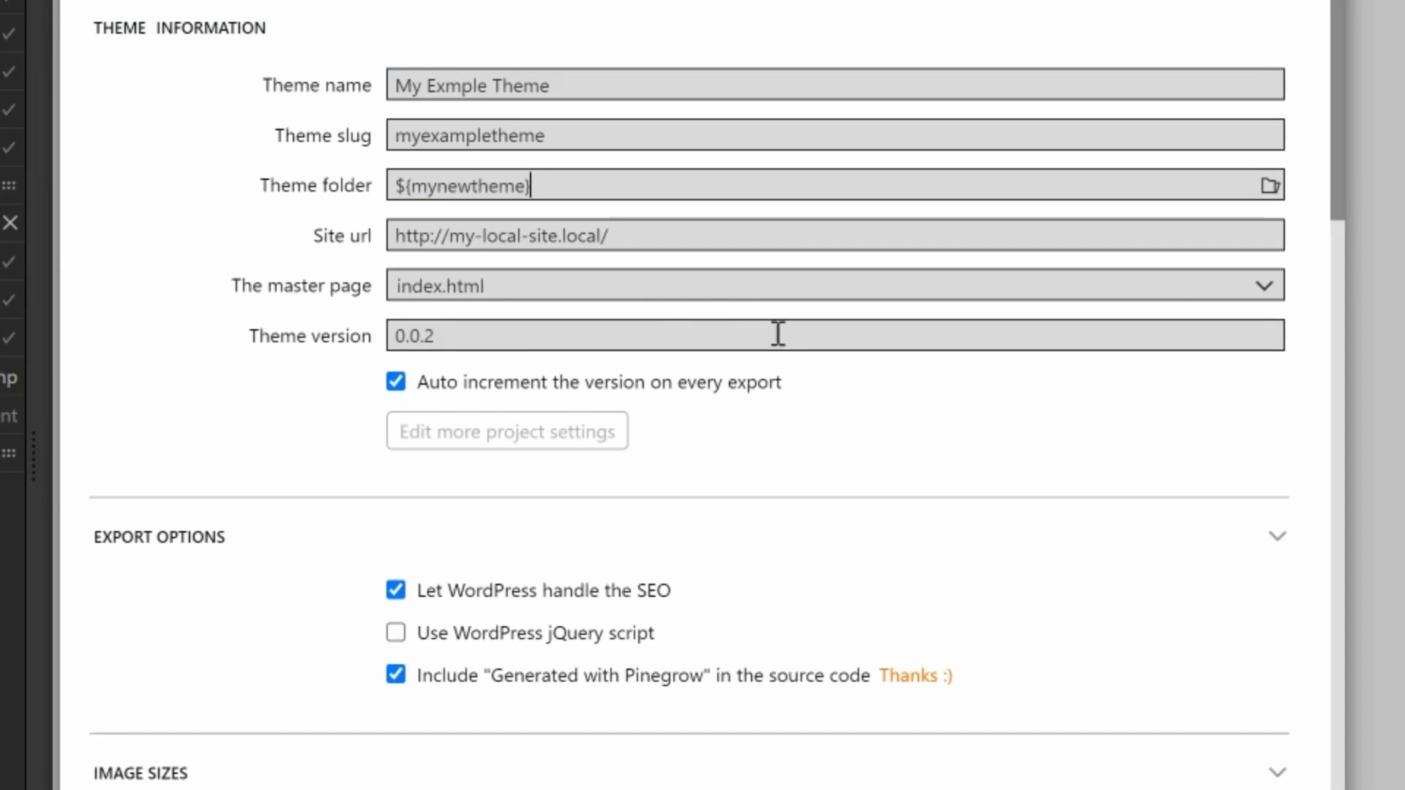
- Replace the theme's site URL with the variable ${mynewtheme-url} and save the theme settings
triple_click(727, 228)
type("${mynewtheme-url")
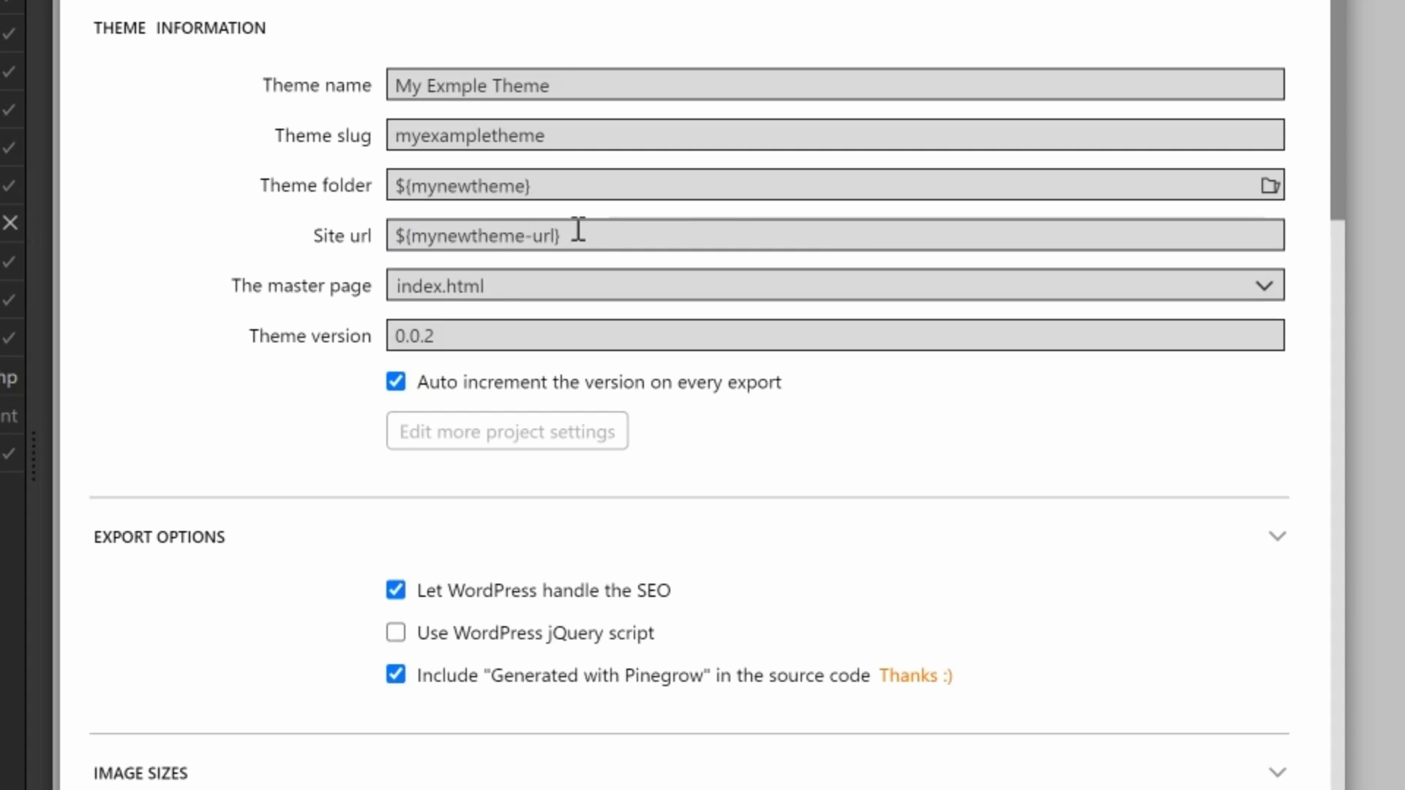
left_click(668, 234)
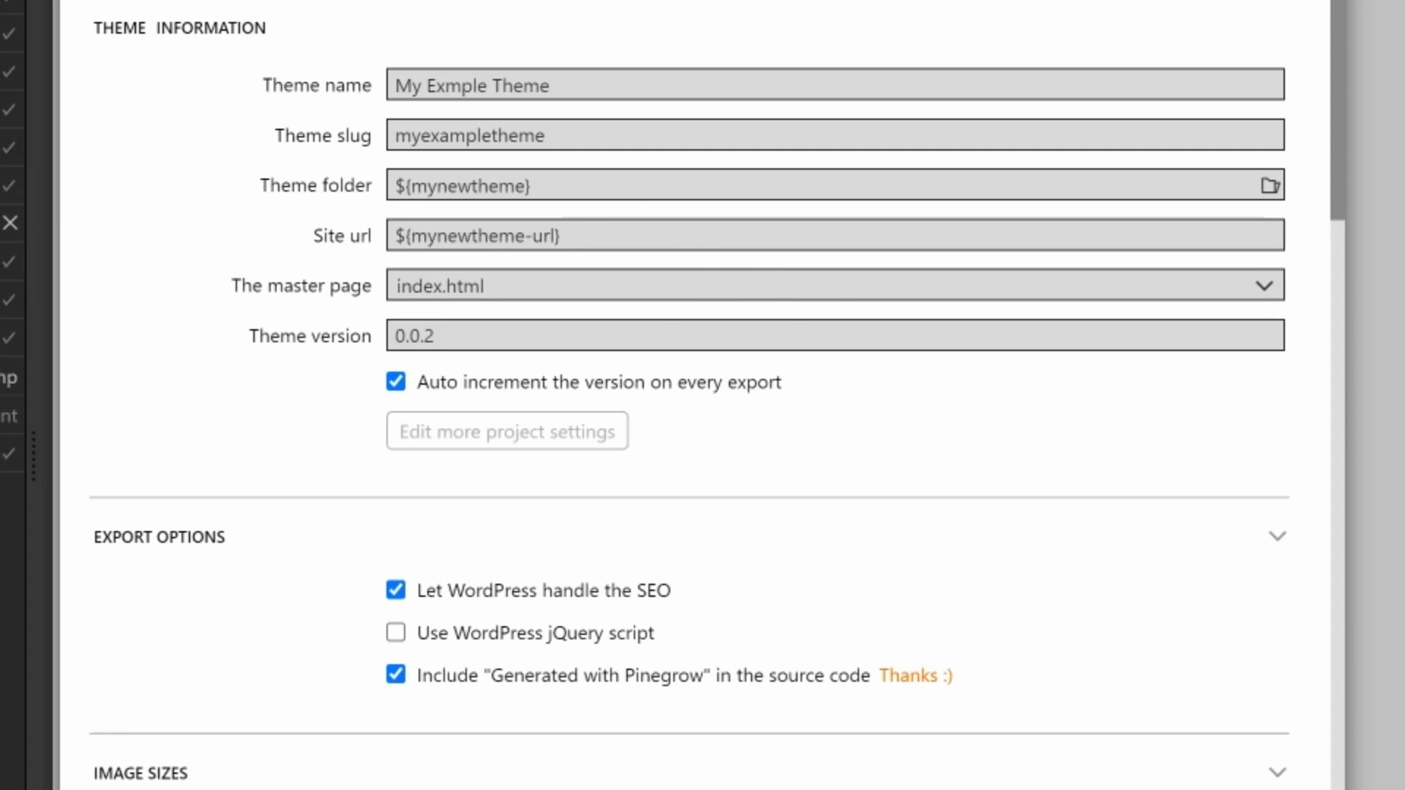
left_click(1363, 783)
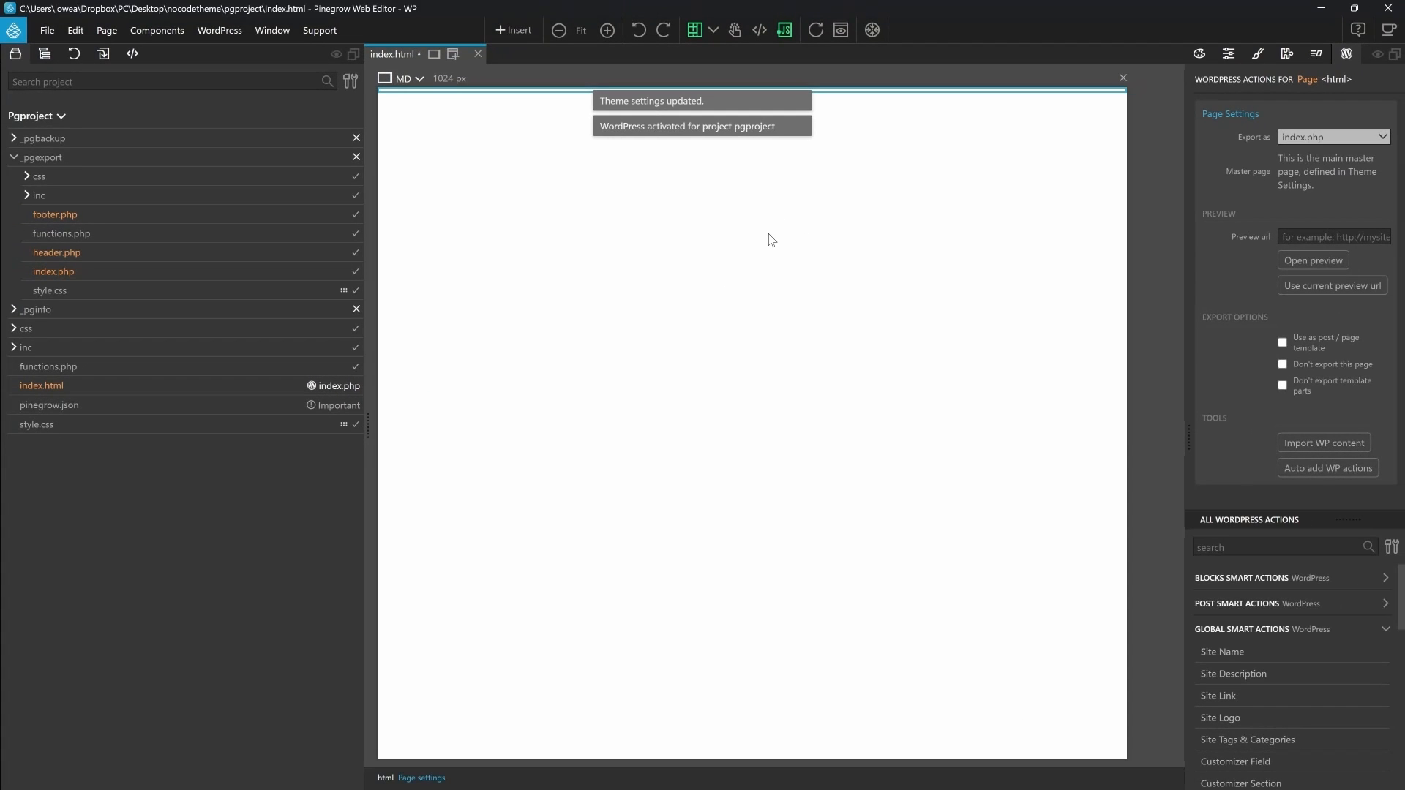
- Clear the theme folder, confirm the deletion and check the myexampletheme folder in File Explorer
left_click(219, 30)
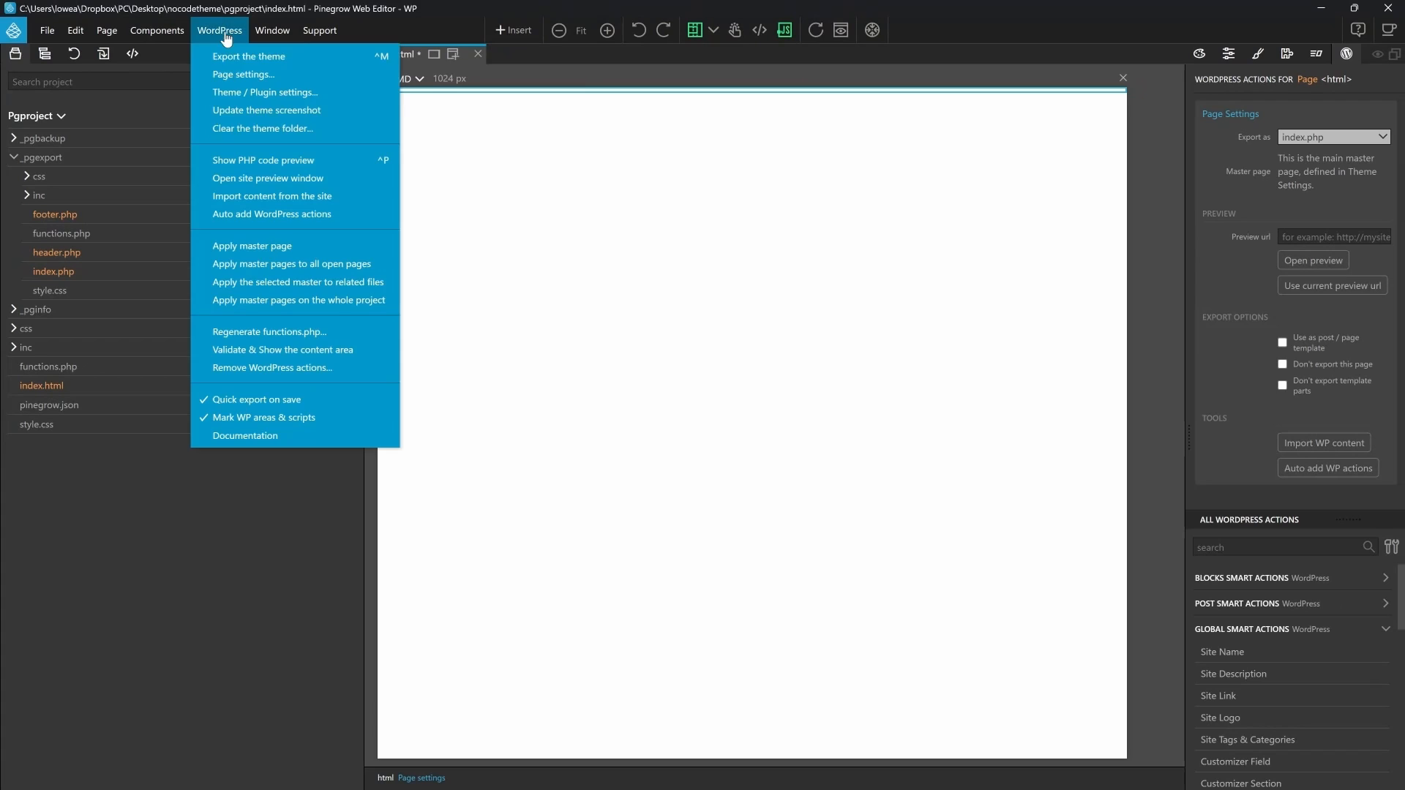
left_click(258, 127)
left_click(955, 171)
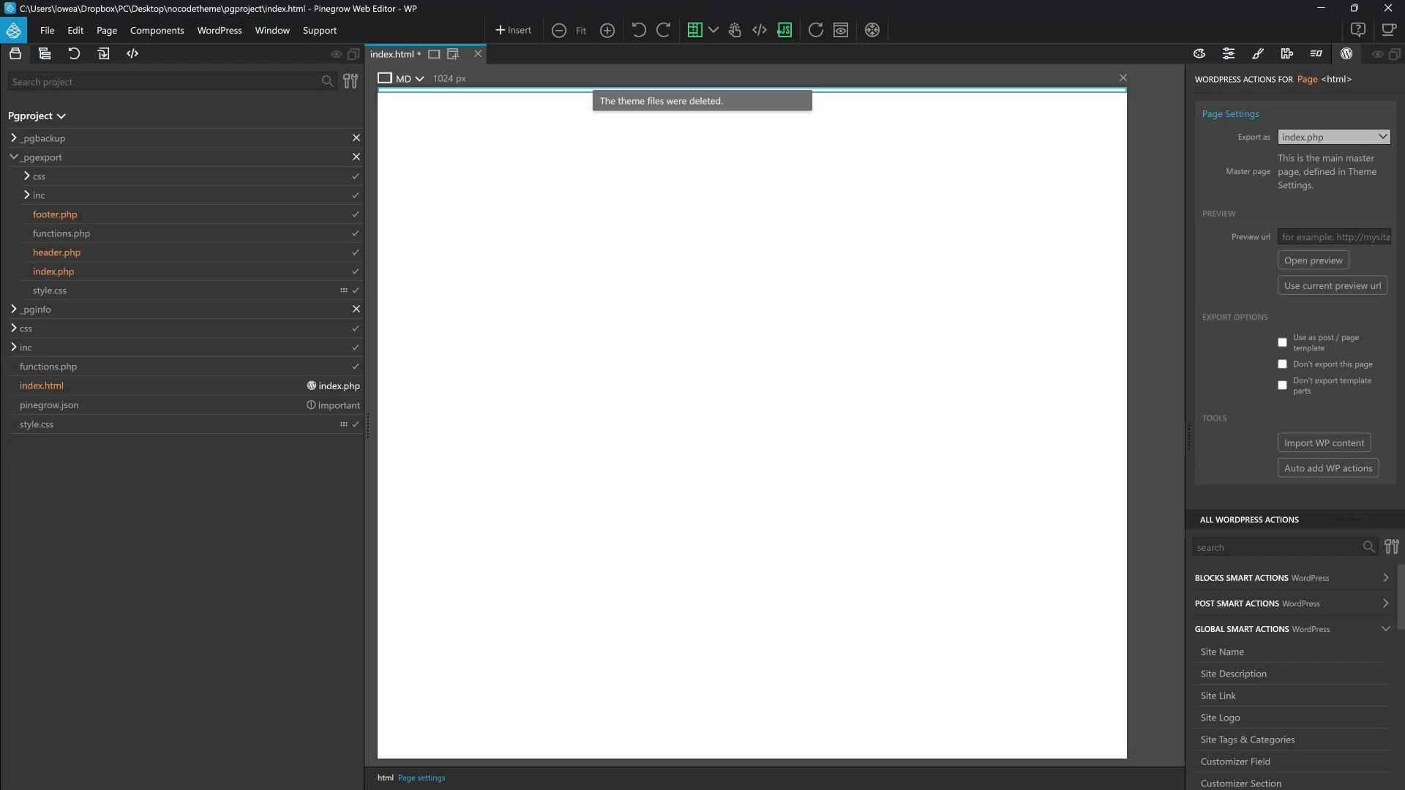
key("alt+Tab")
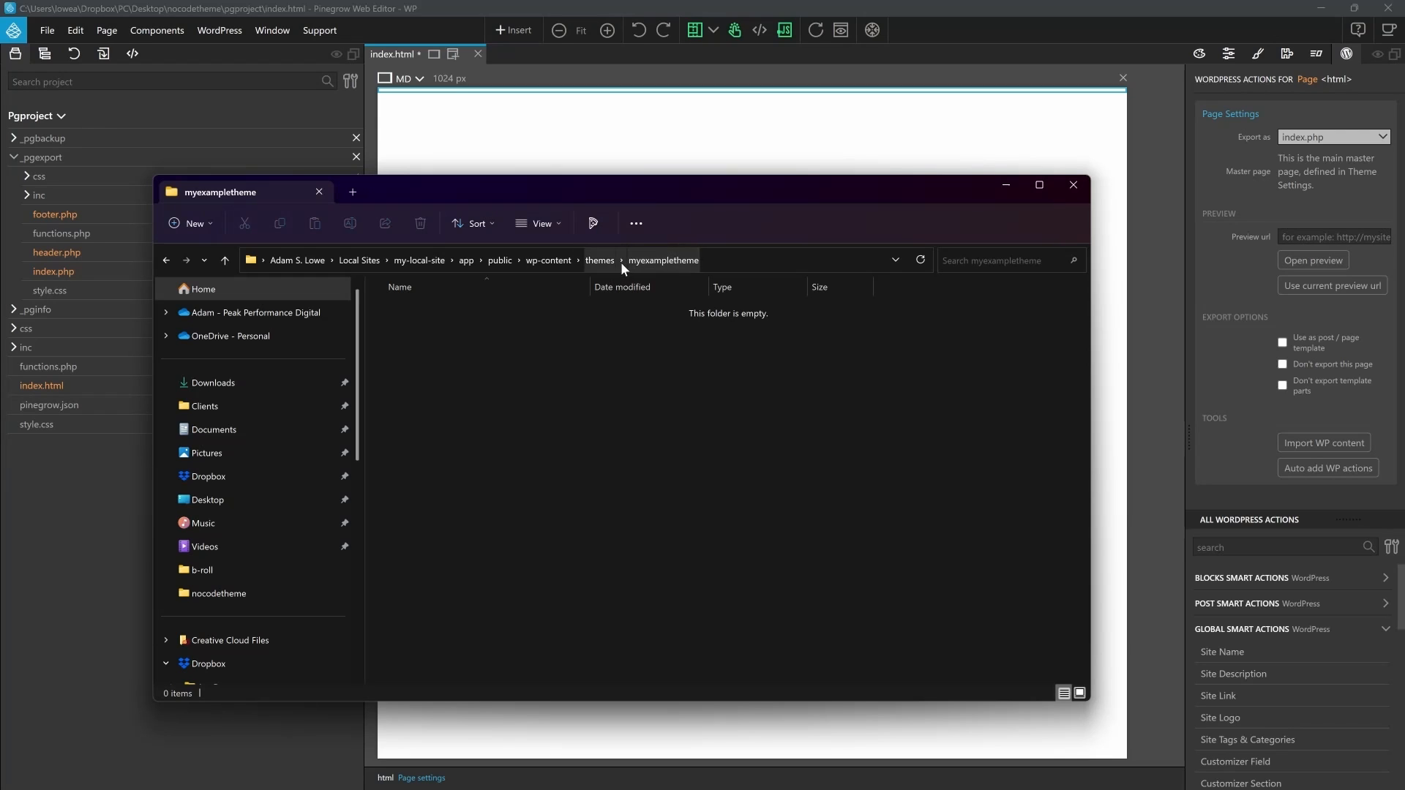
- Export the theme again from Pinegrow and check the regenerated files in the myexampletheme folder
left_click(268, 31)
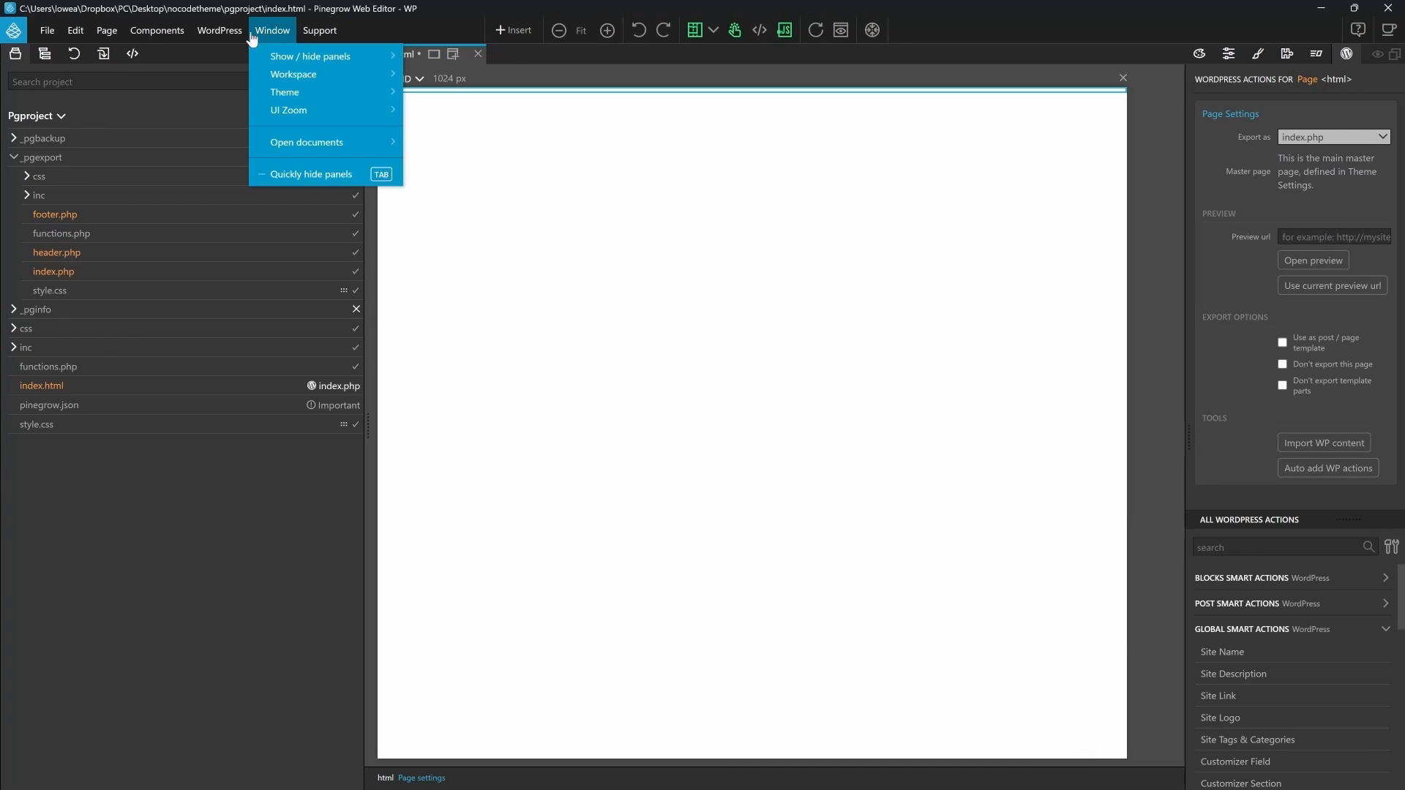
left_click(235, 59)
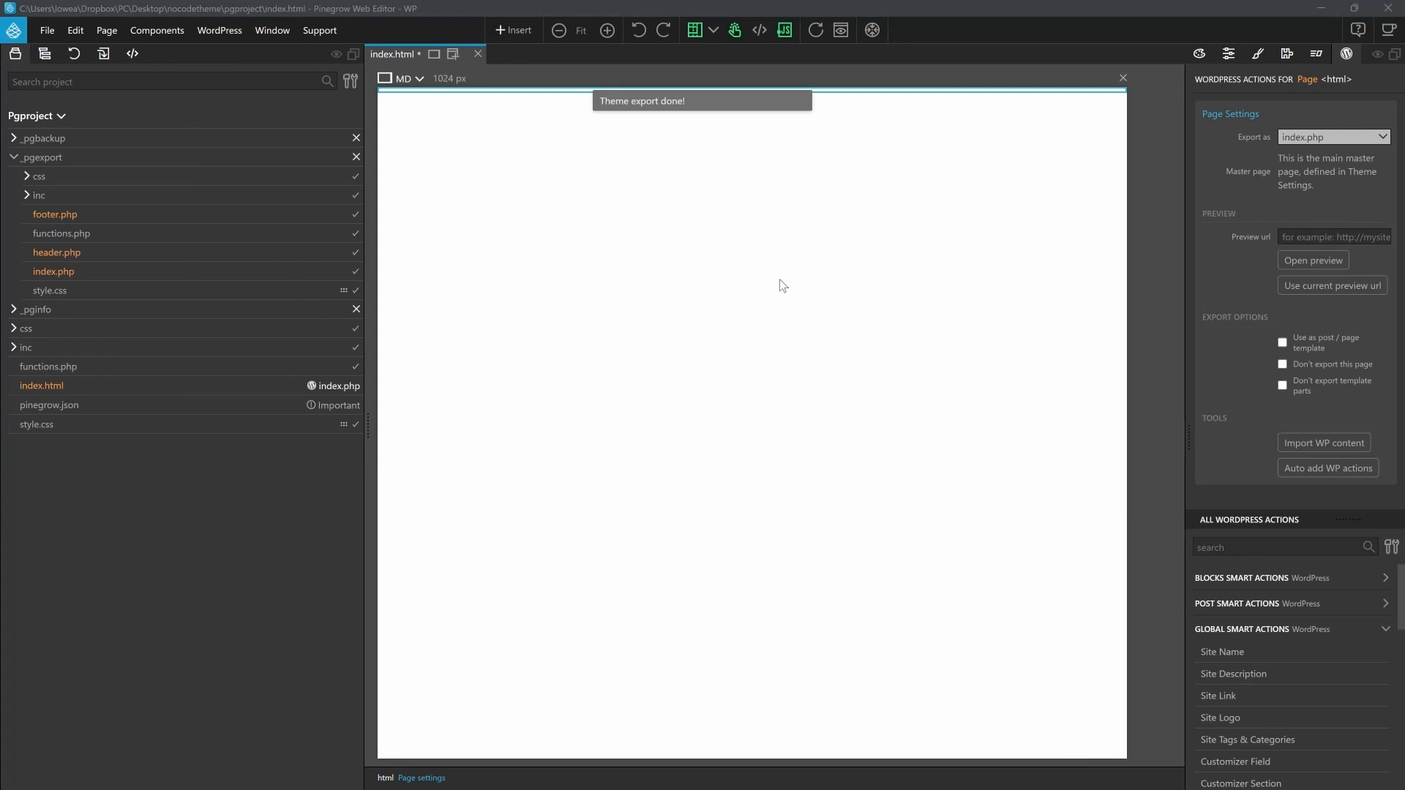
key("alt+Tab")
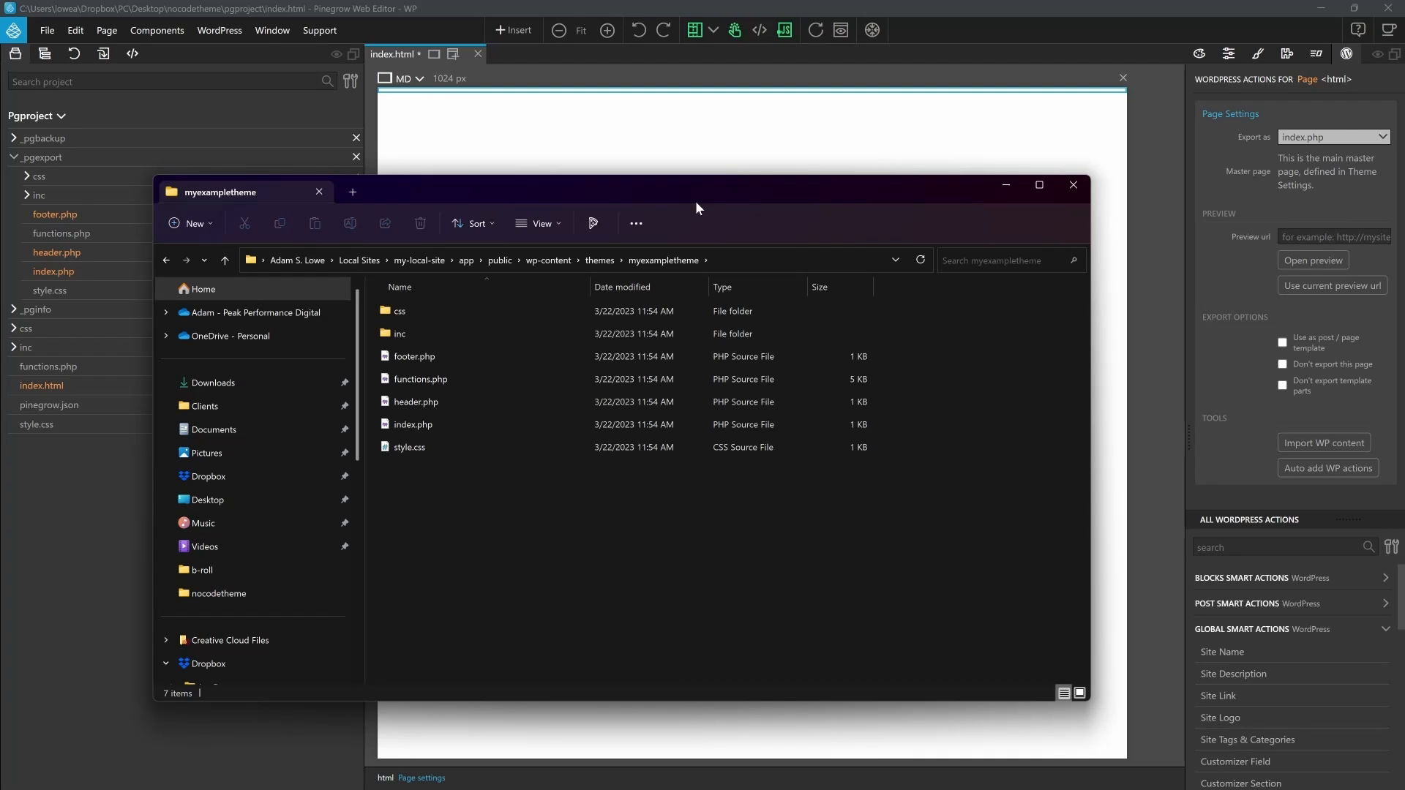
- Return to Pinegrow and open the WordPress theme settings to review the theme information
left_click(222, 32)
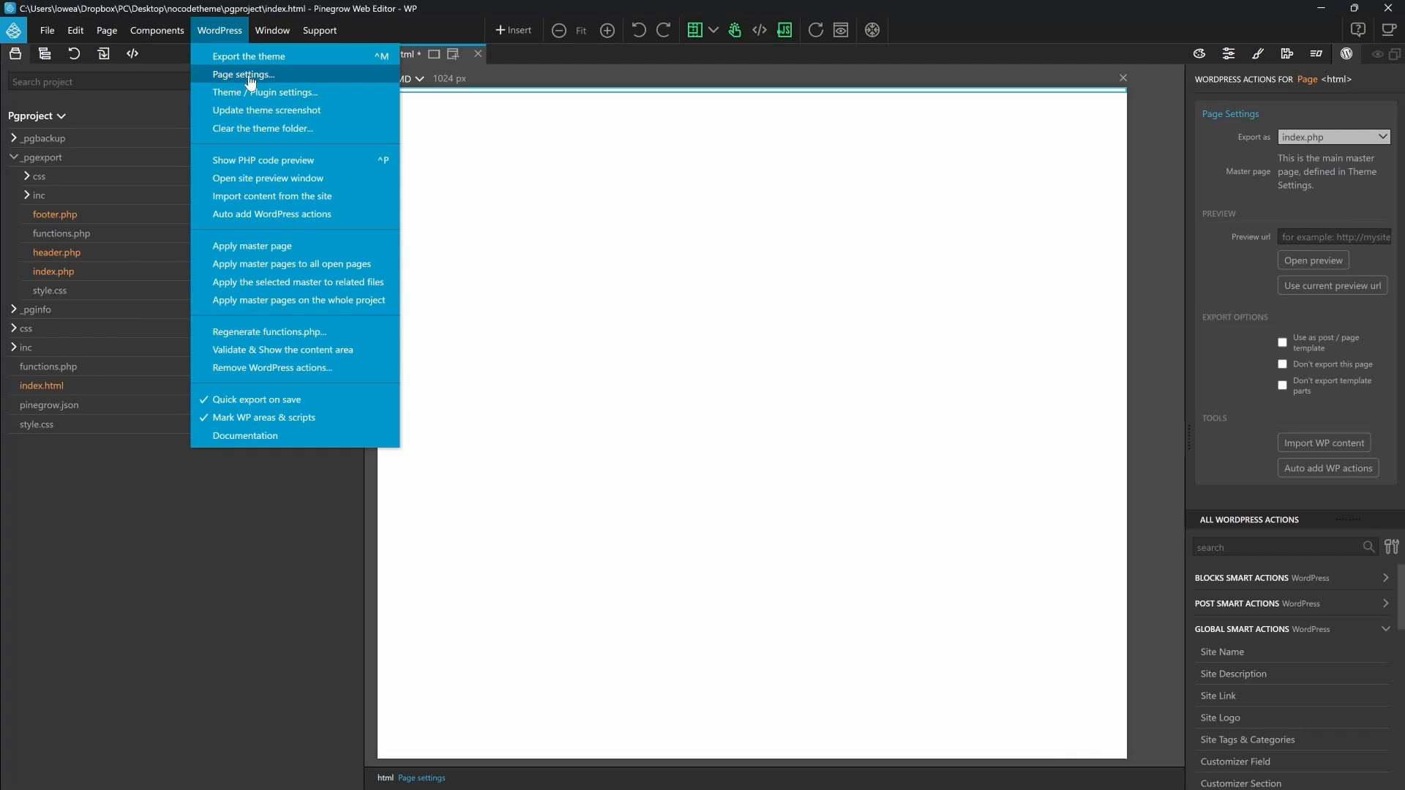
left_click(311, 94)
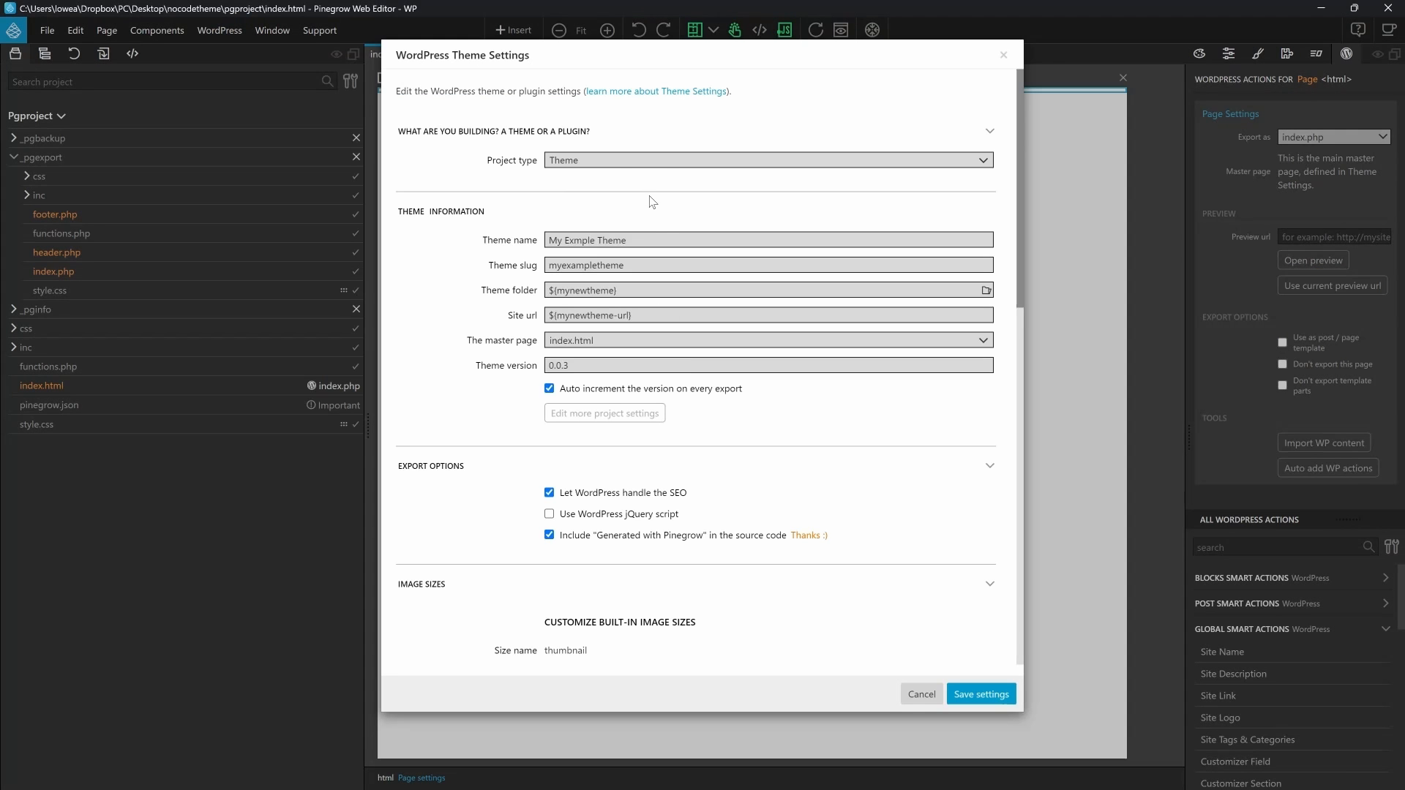